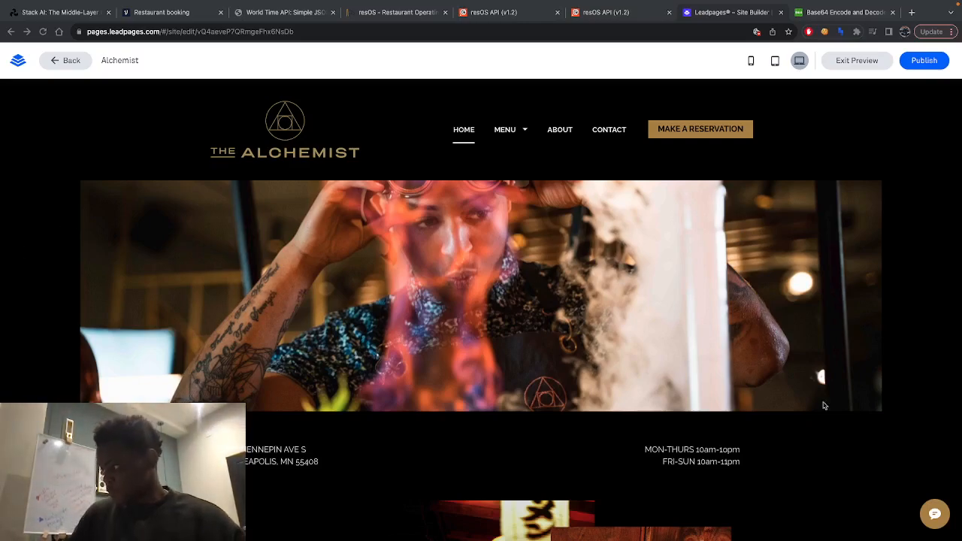
- Start a reservation request in The Alchemist webchat and send the customer's full name
click(934, 514)
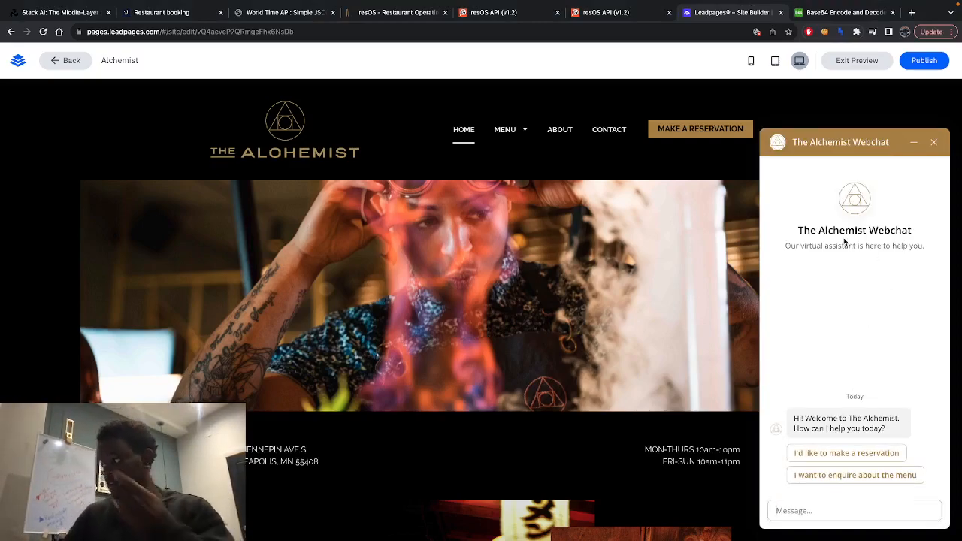
click(846, 455)
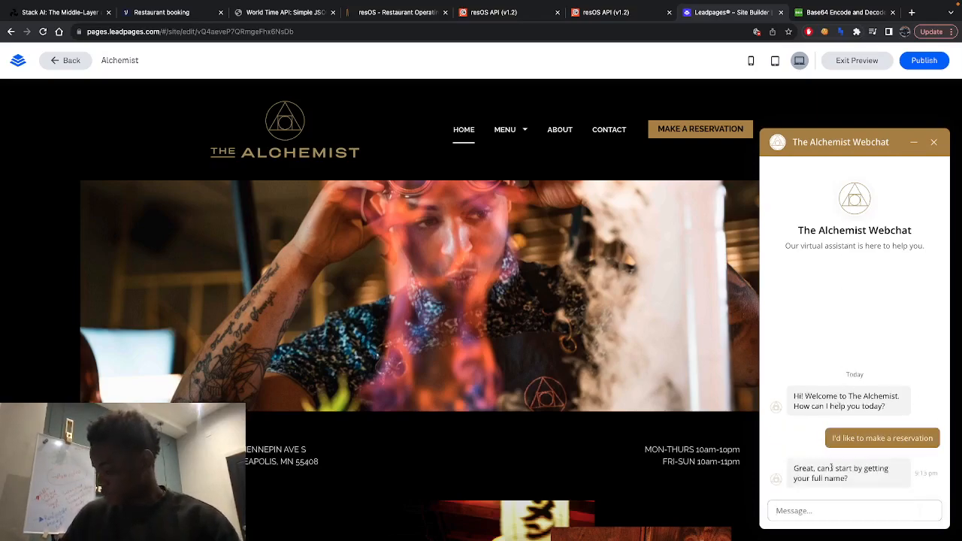
click(814, 509)
text(Tatenda K)
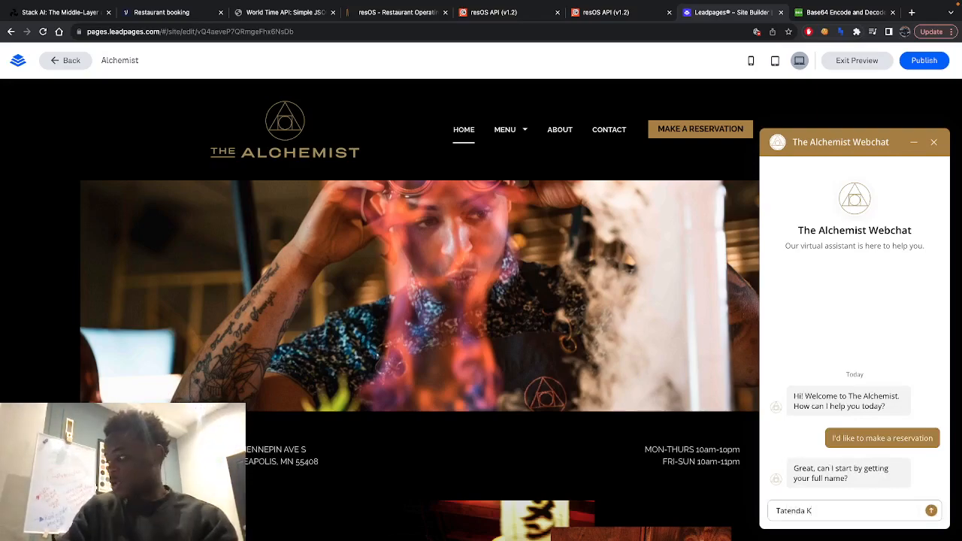
key(Return)
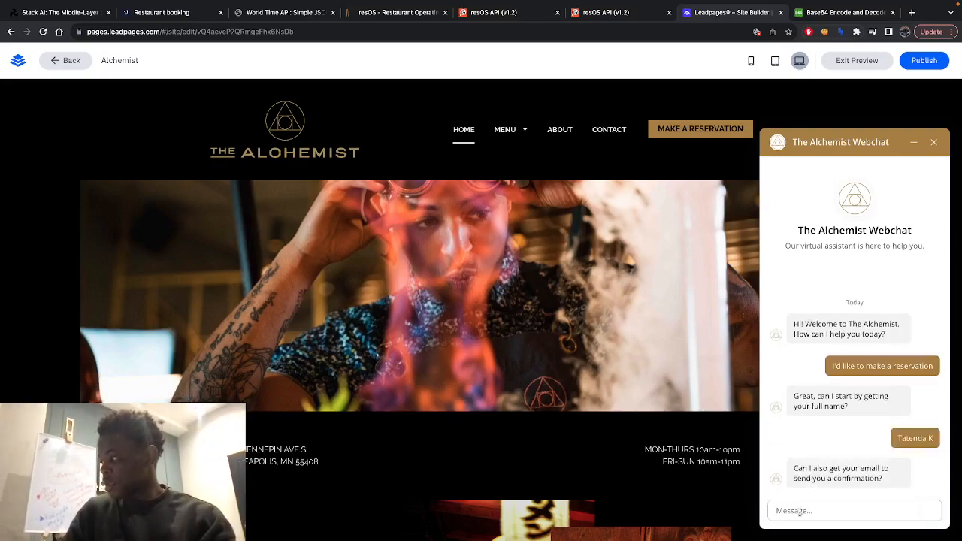
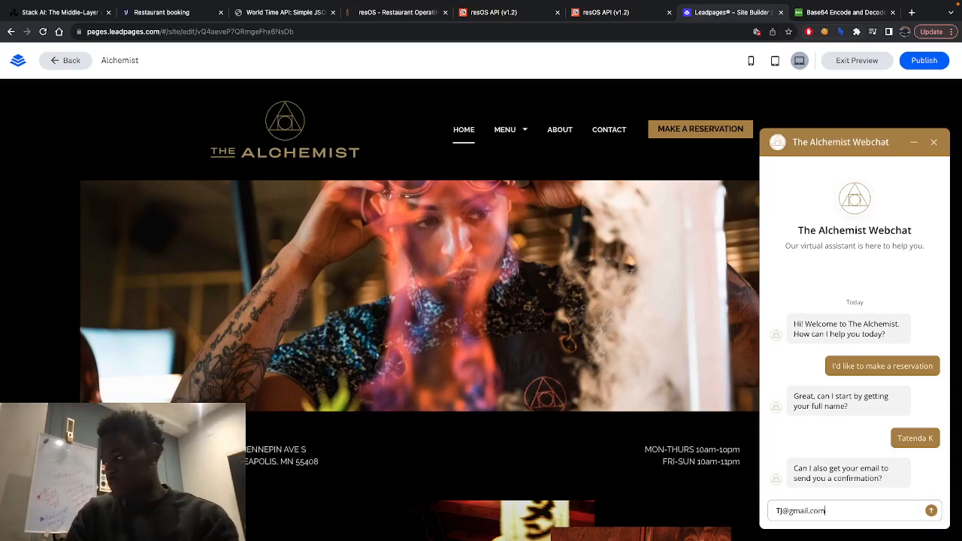
- Answer the chatbot's confirmation question with the customer's e-mail address
key(Return)
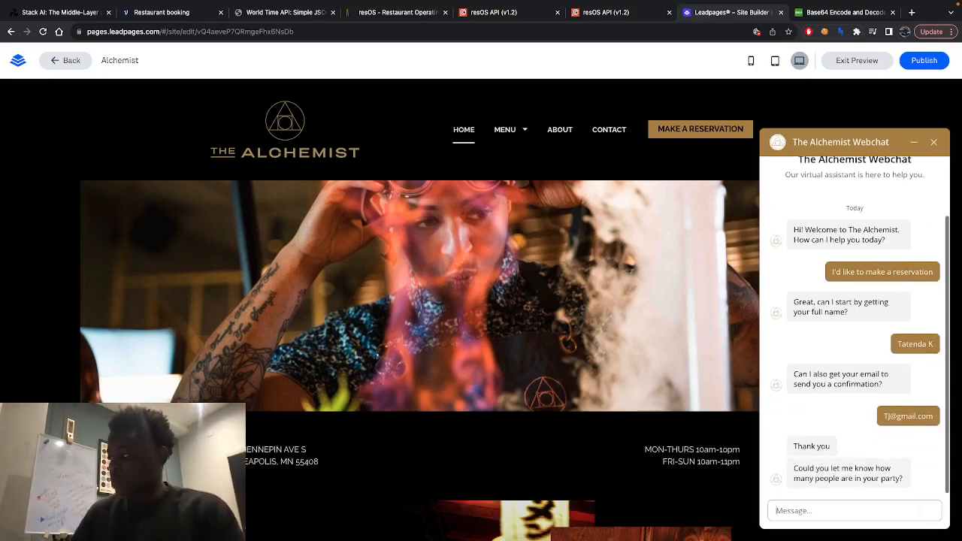
- Give the chatbot a party size of 7 and answer "None" for dietary restrictions or preferences
text(7)
key(Return)
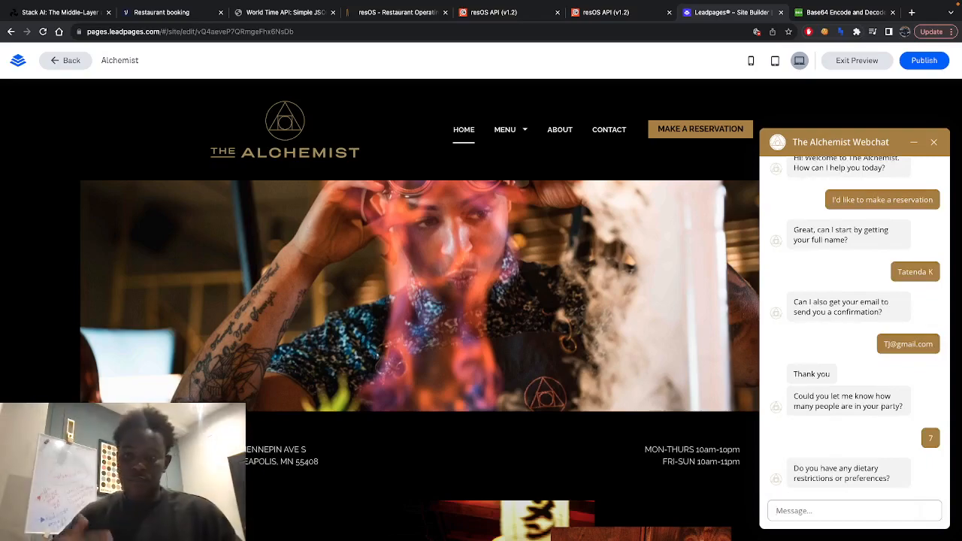
text(N)
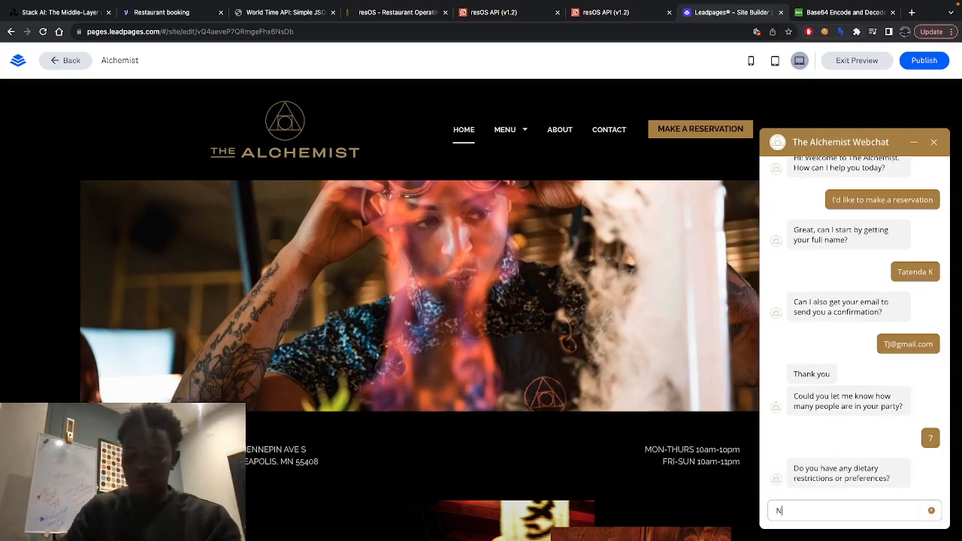
text(one)
key(Return)
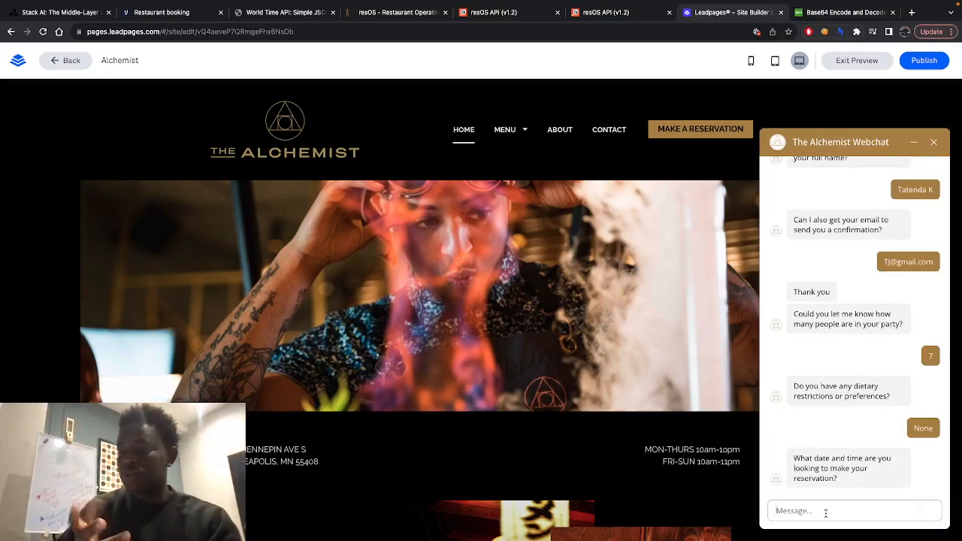
- Request "Next Thursday at 4pm" as the reservation date and time
text(Ne)
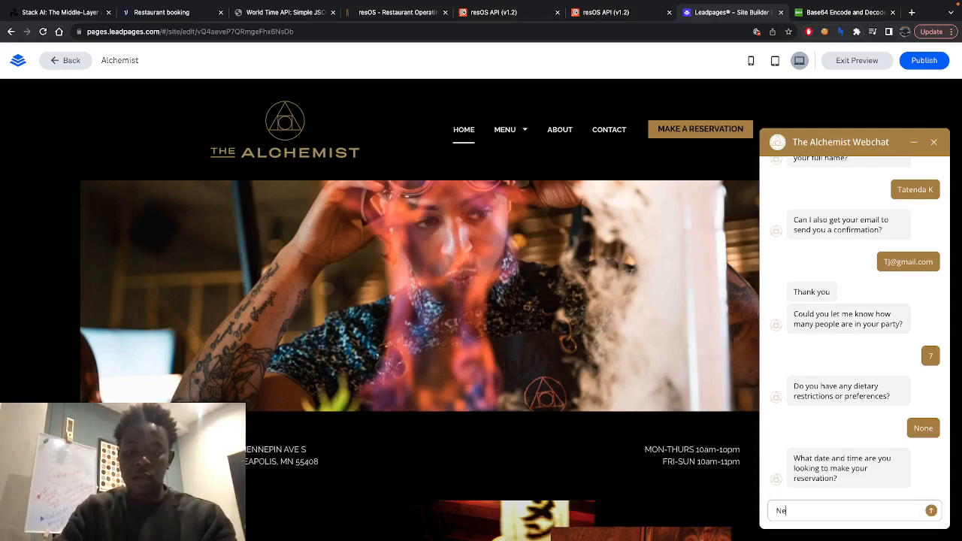
text(xt Thursday at )
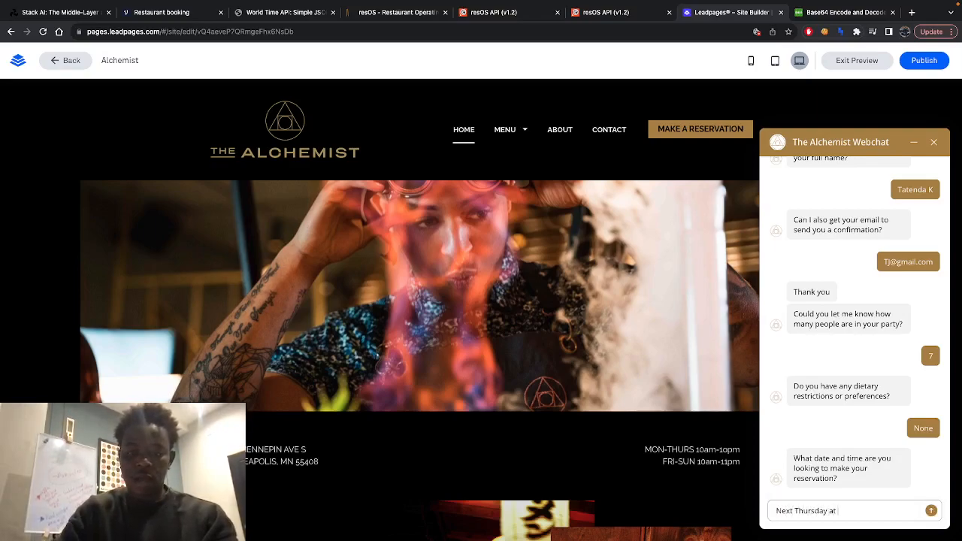
text(4pm)
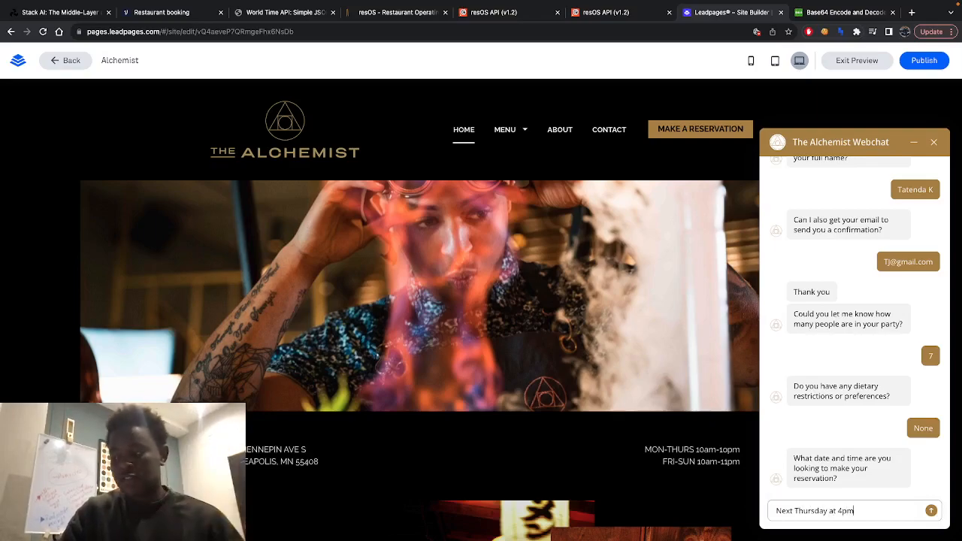
key(Return)
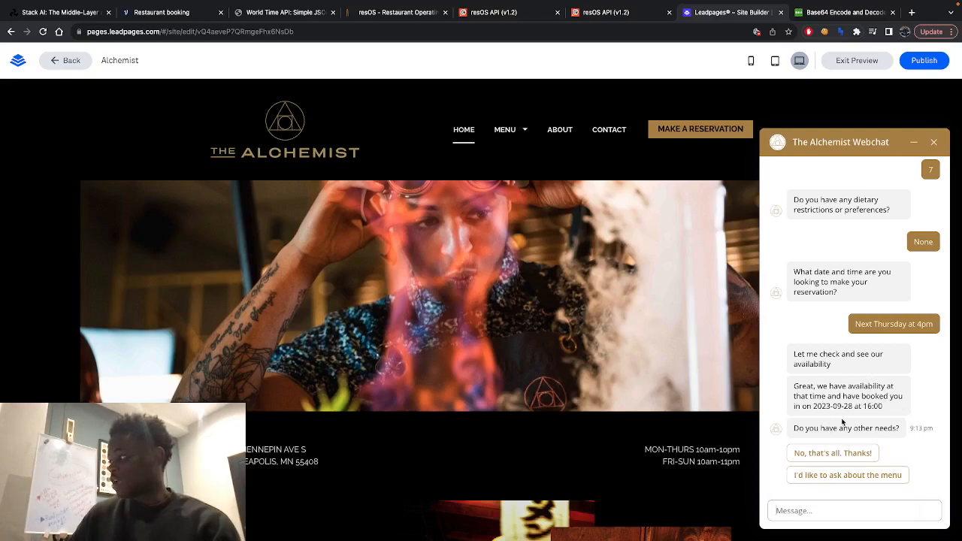
- Choose to ask about the menu and send the question "What would you recommend for a meat lover?"
click(818, 475)
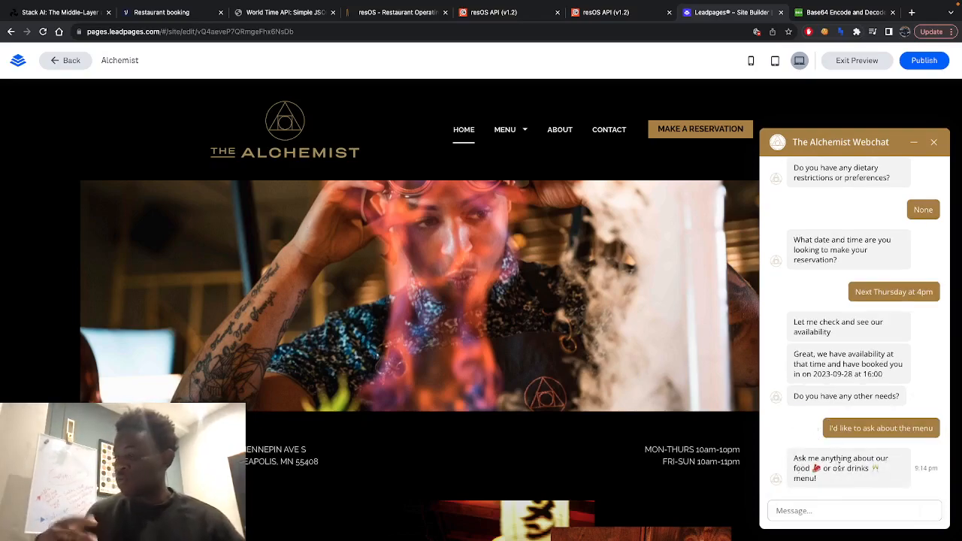
click(832, 517)
text(What would you recommend for a meat lover?)
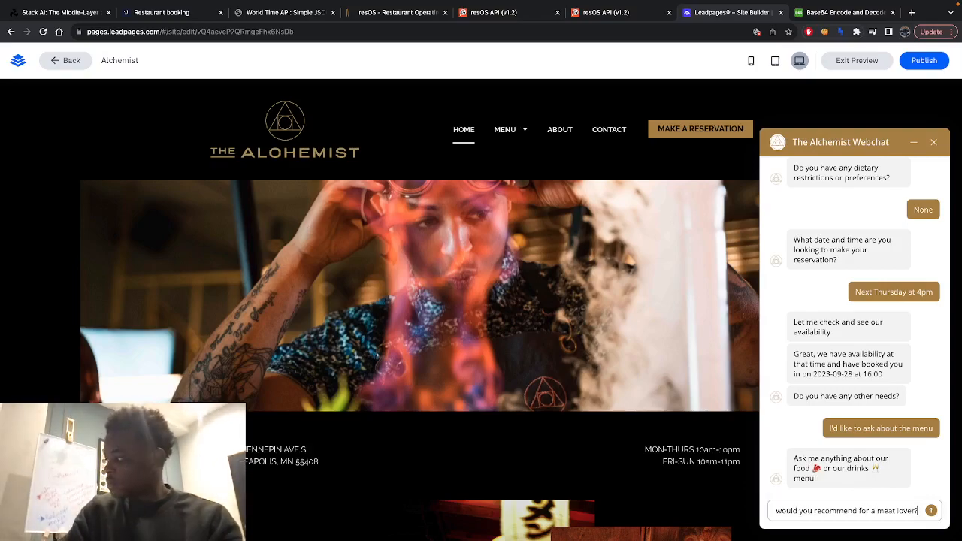
key(Return)
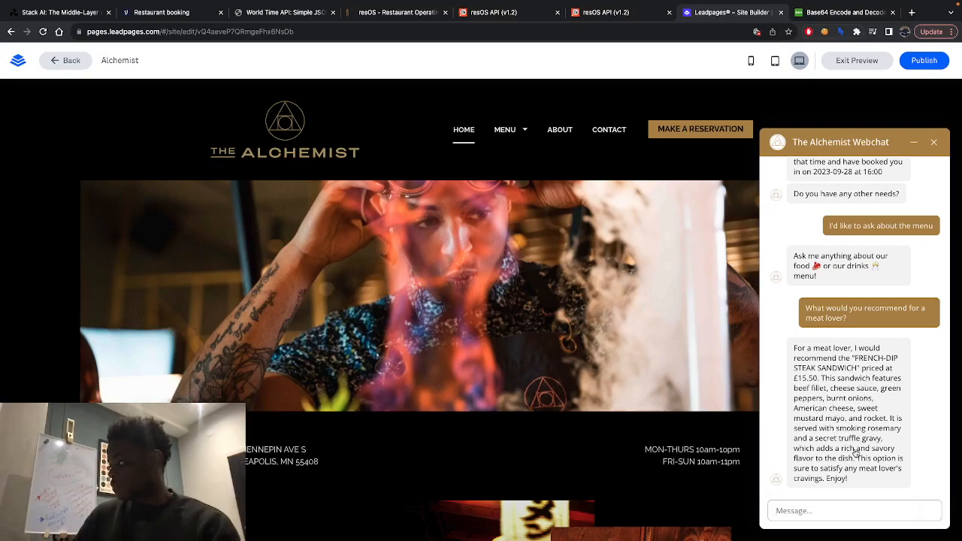
- Ask the chatbot "Do you have any steaks?"
click(823, 511)
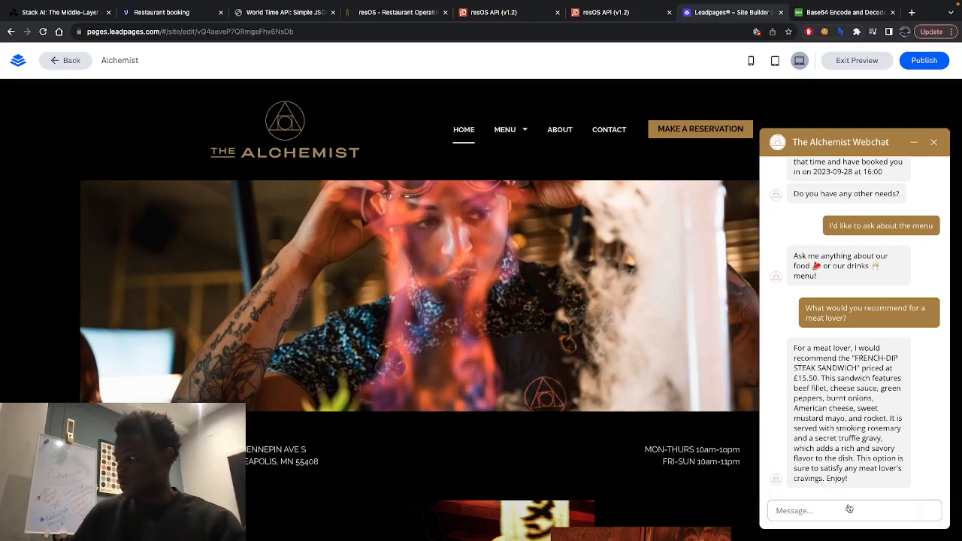
text(Do you have aks?any ste)
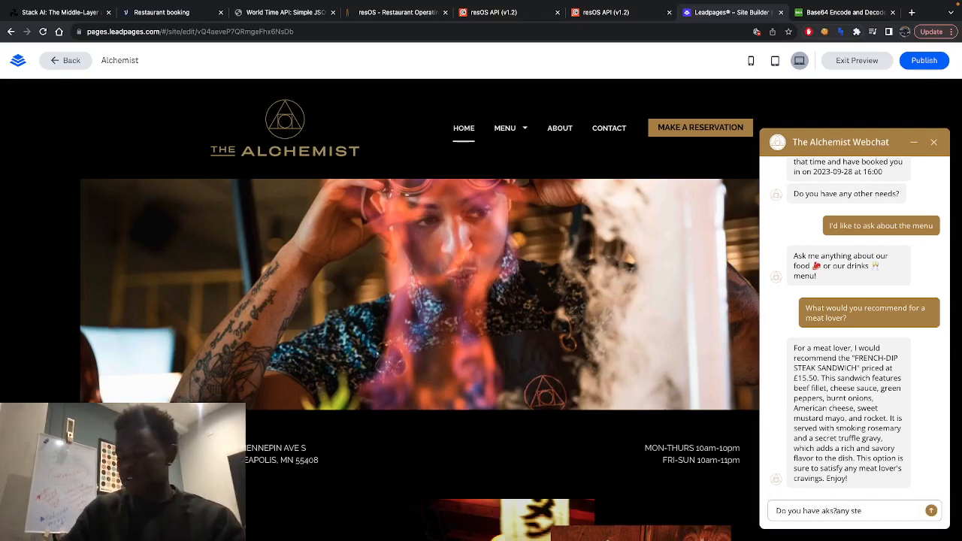
key(BackSpace)
key(BackSpace)
key(BackSpace)
key(BackSpace)
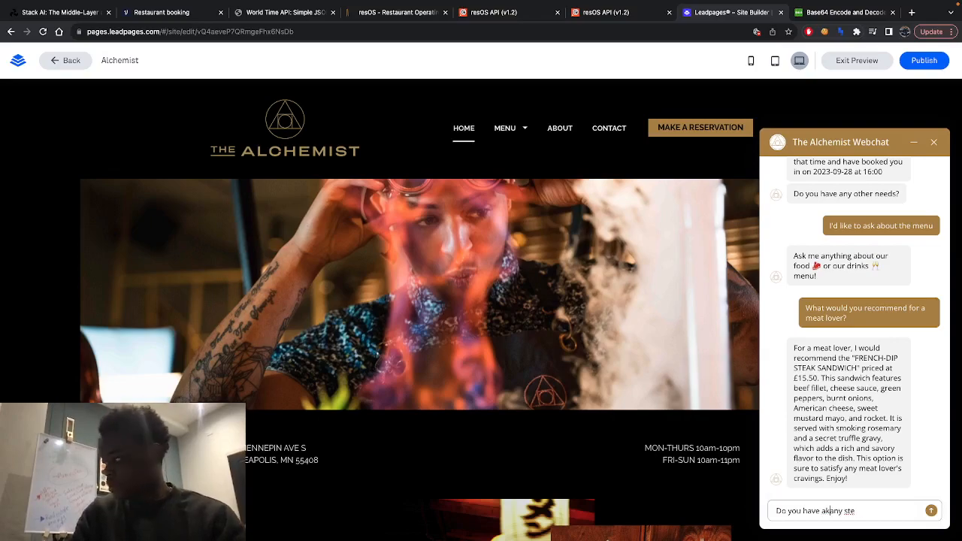
text(aks?)
key(Return)
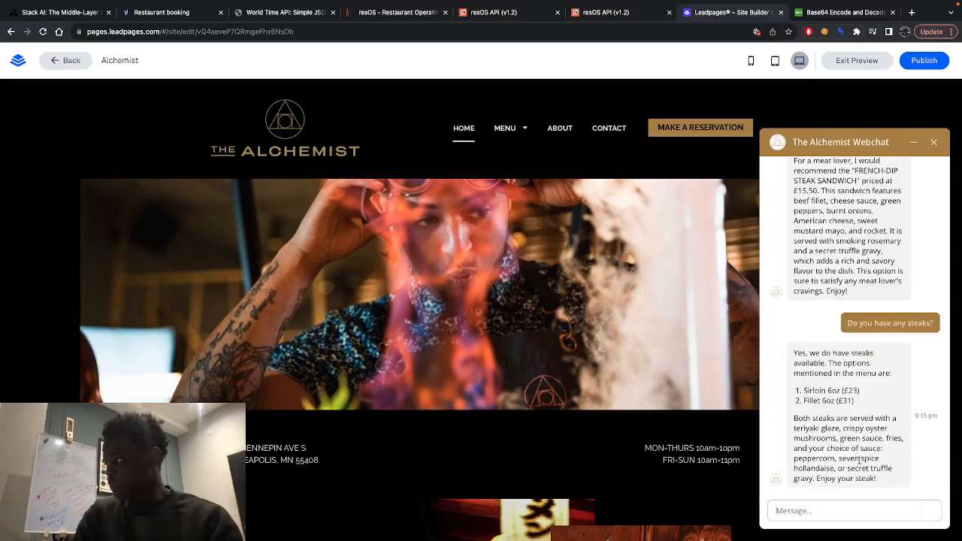
- Ask the chatbot "What wine would you pair with the steak?"
scroll(838, 479, down, 1)
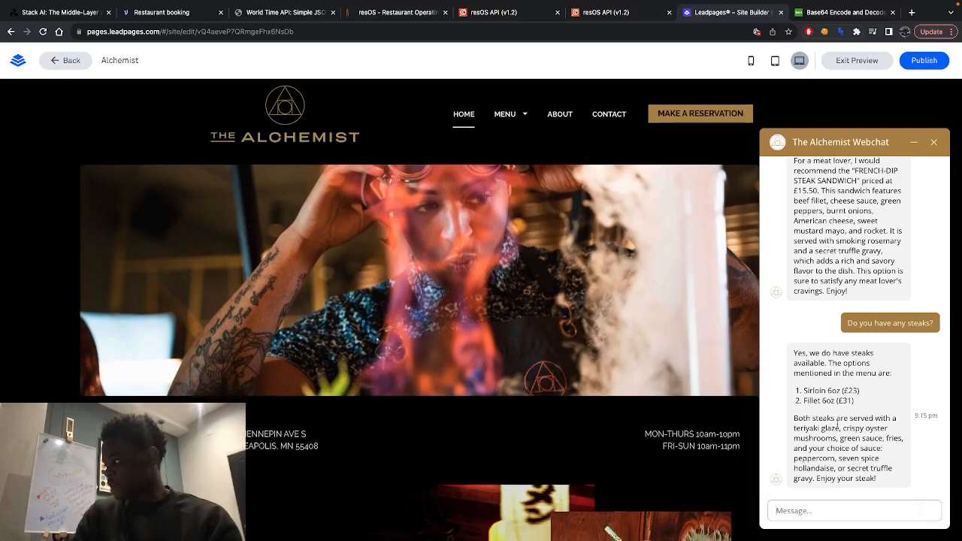
click(850, 511)
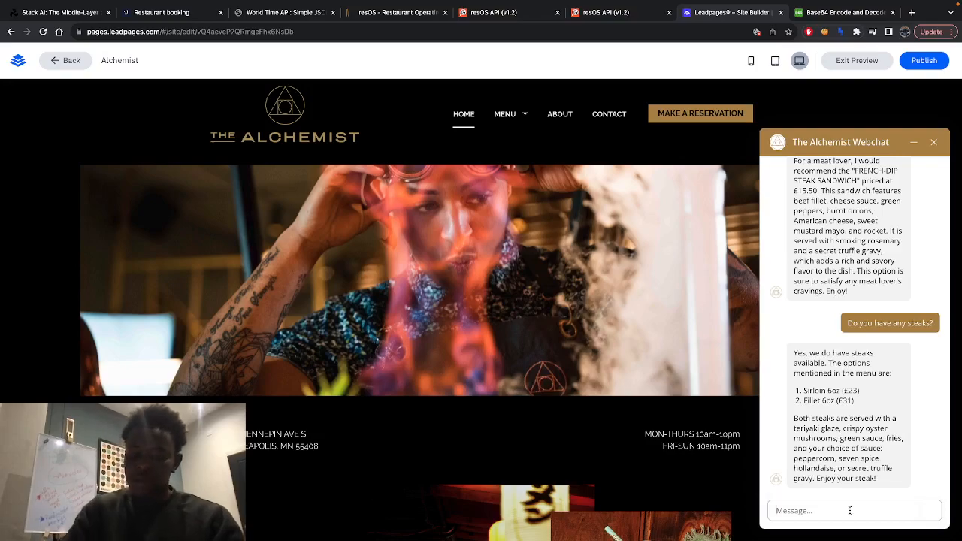
text(What wi)
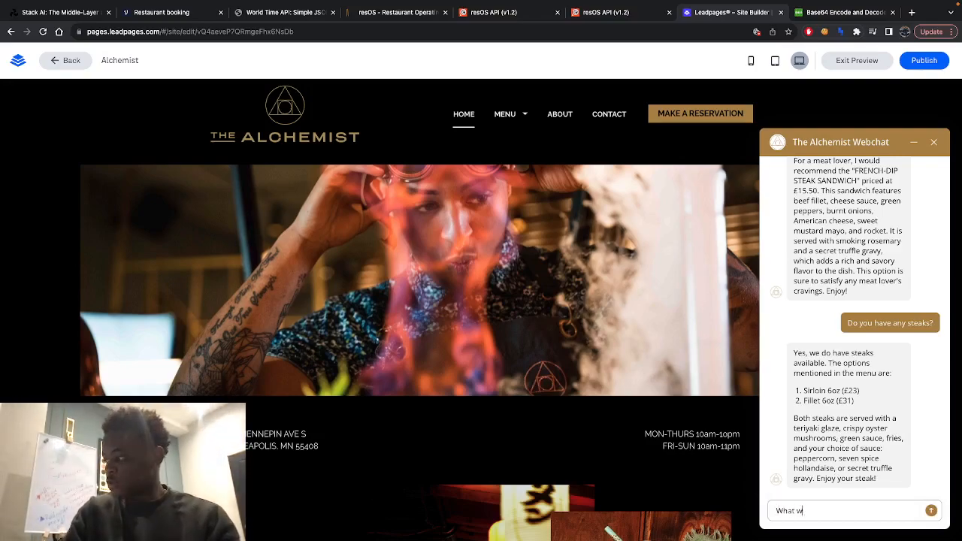
text(ne wou)
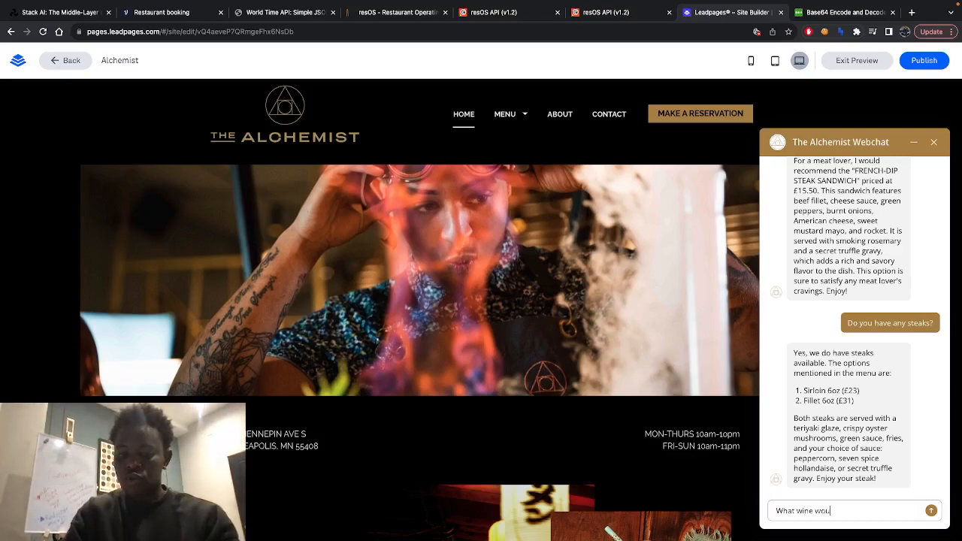
text(ld you pair )
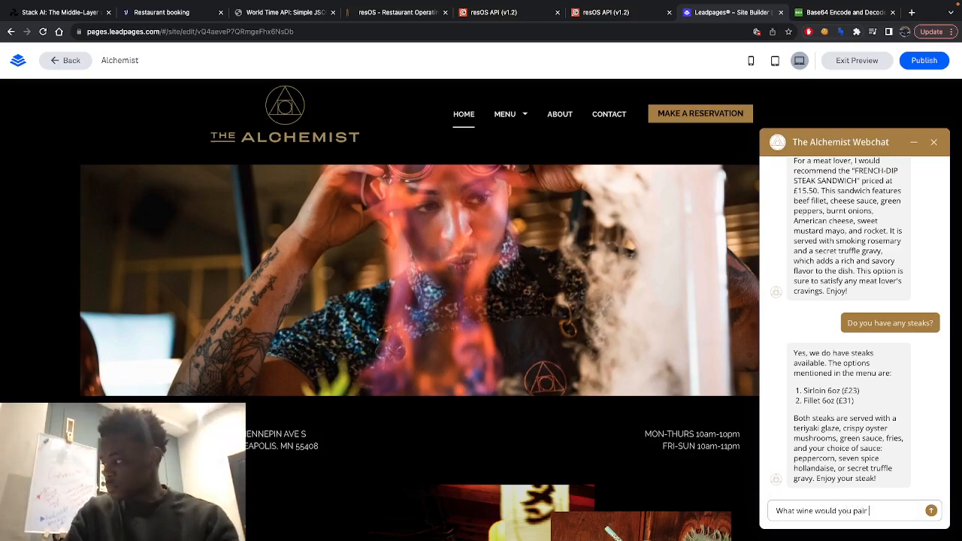
text(with the steak?)
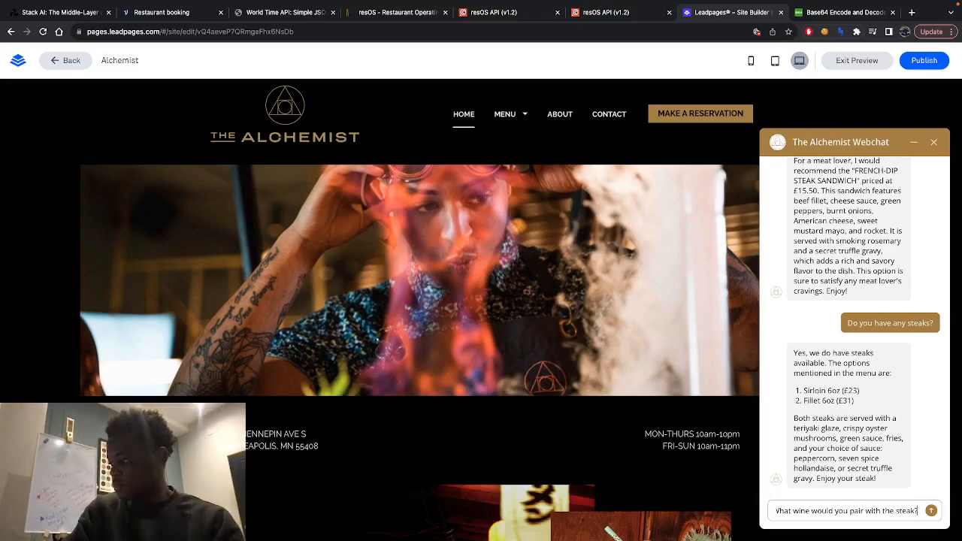
key(Return)
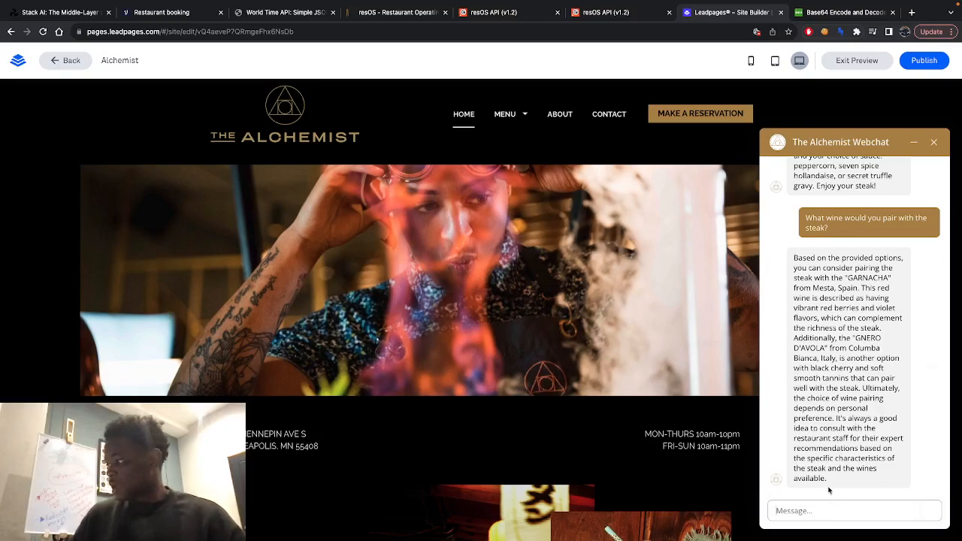
- Ask the chatbot "What about pairing with the cocktails?" and view the start of its reply
text(What abo)
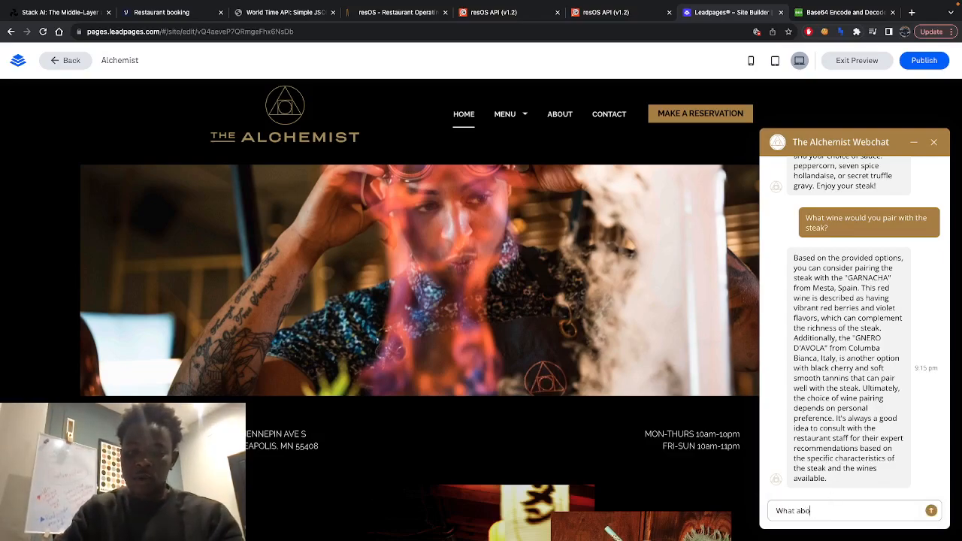
text(ut the)
key(BackSpace)
key(BackSpace)
key(BackSpace)
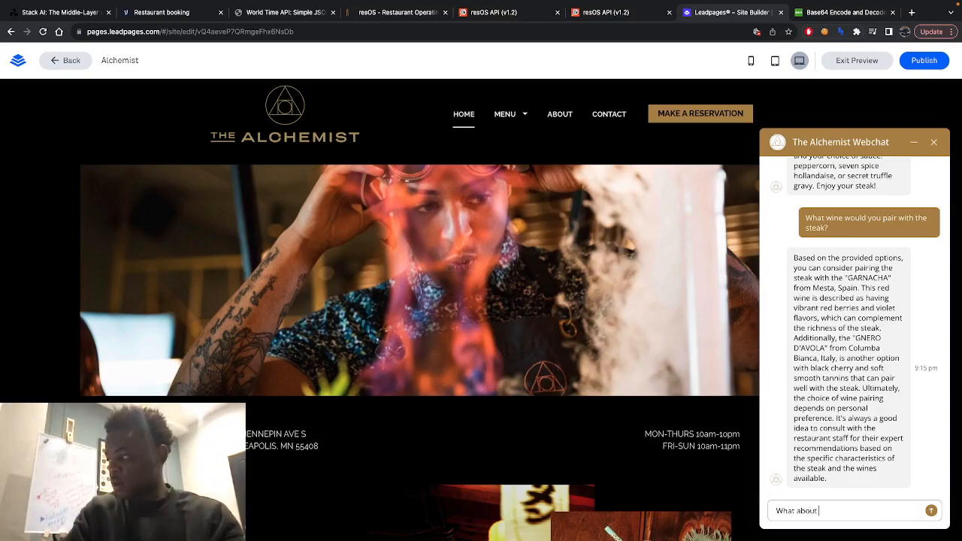
text(pairing wi)
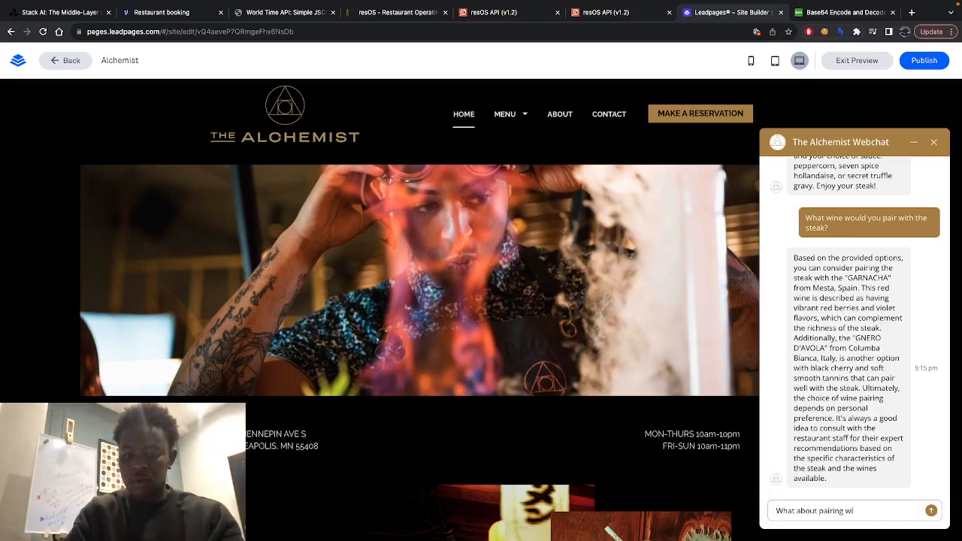
text(th the cocktails?)
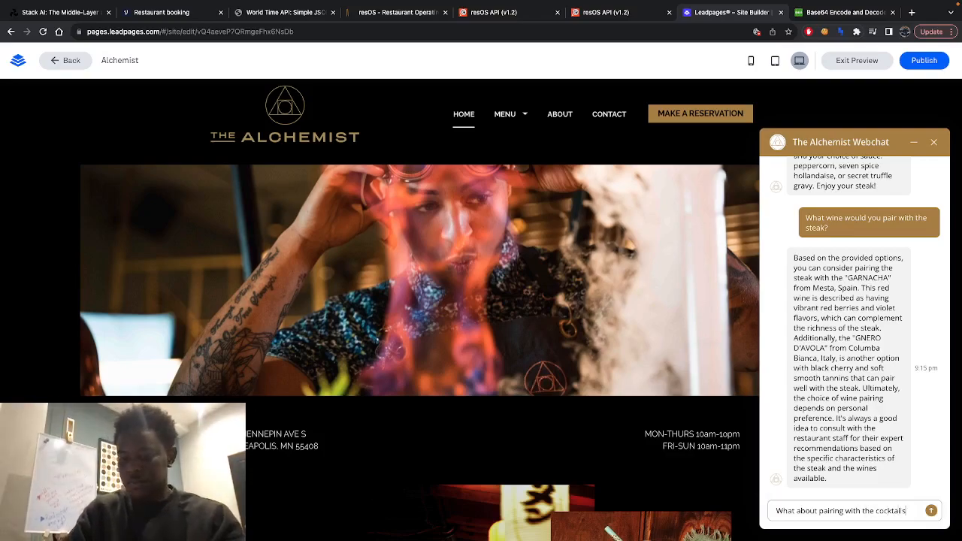
key(Return)
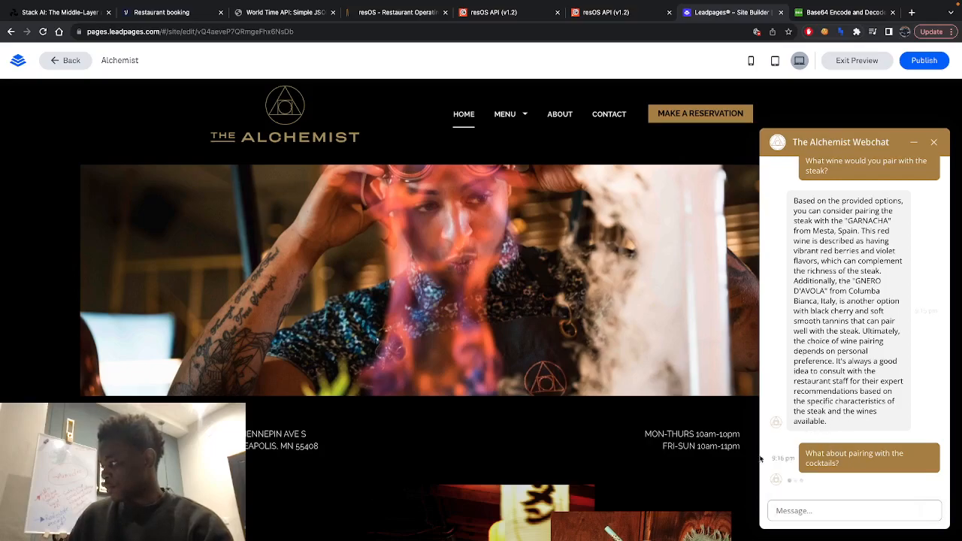
scroll(859, 420, up, 5)
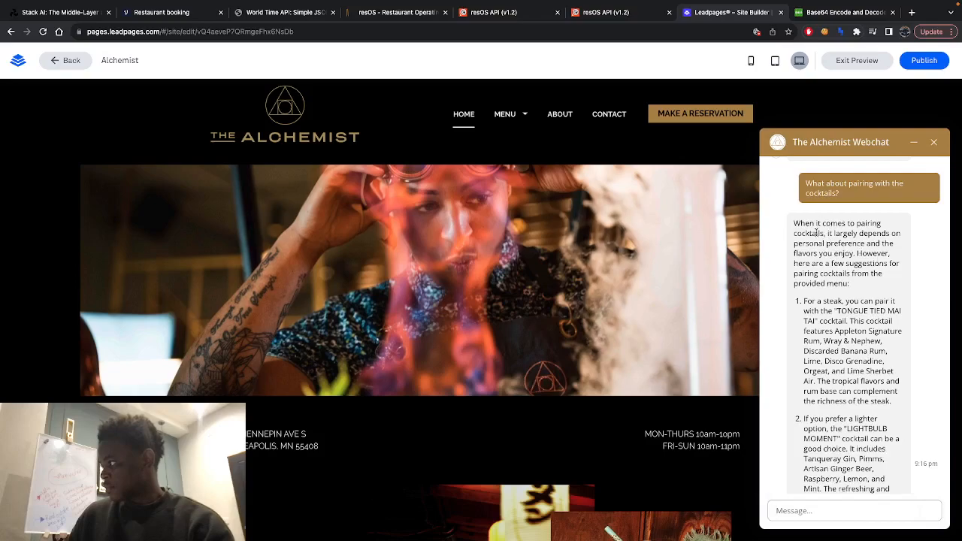
- Read the rest of the chatbot's cocktail pairing reply and keep waiting for the unresponsive page
scroll(840, 292, down, 2)
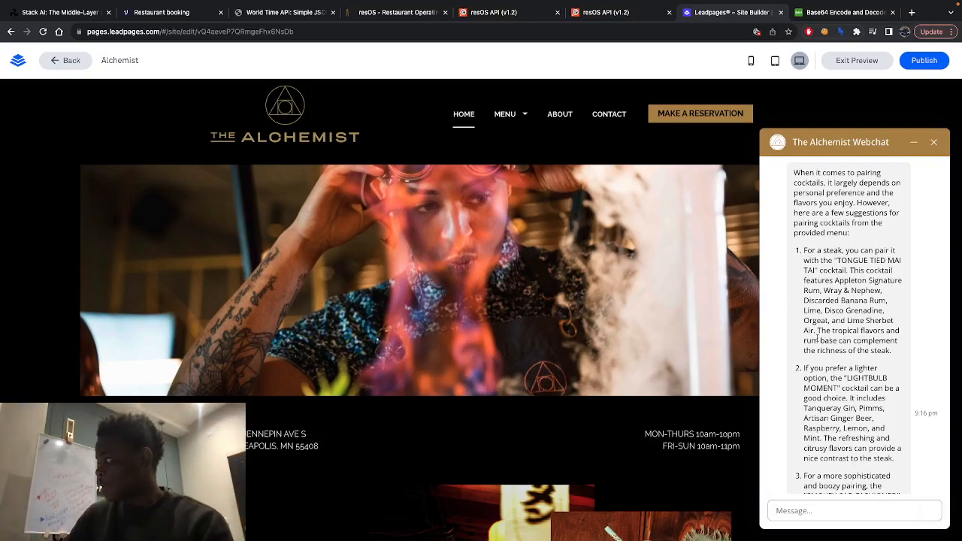
scroll(807, 364, down, 2)
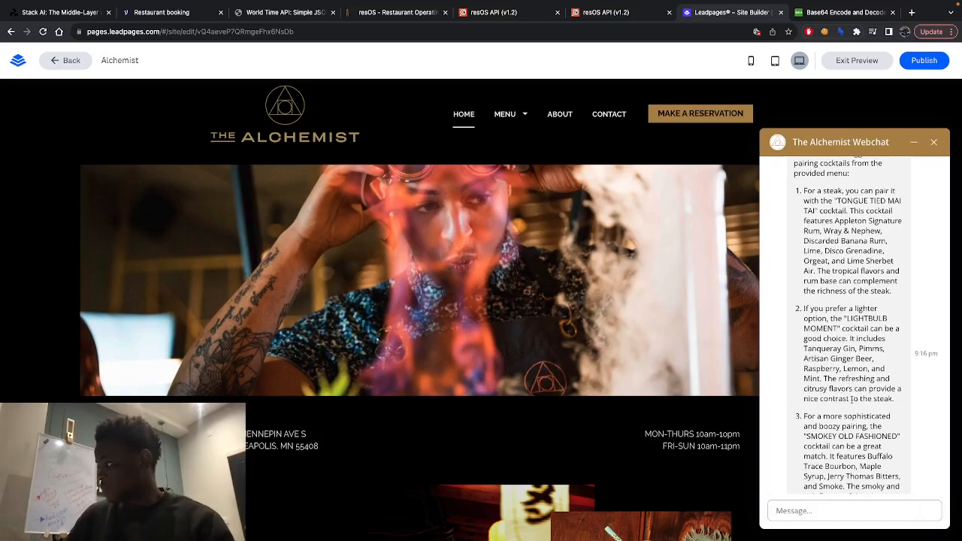
scroll(841, 360, down, 4)
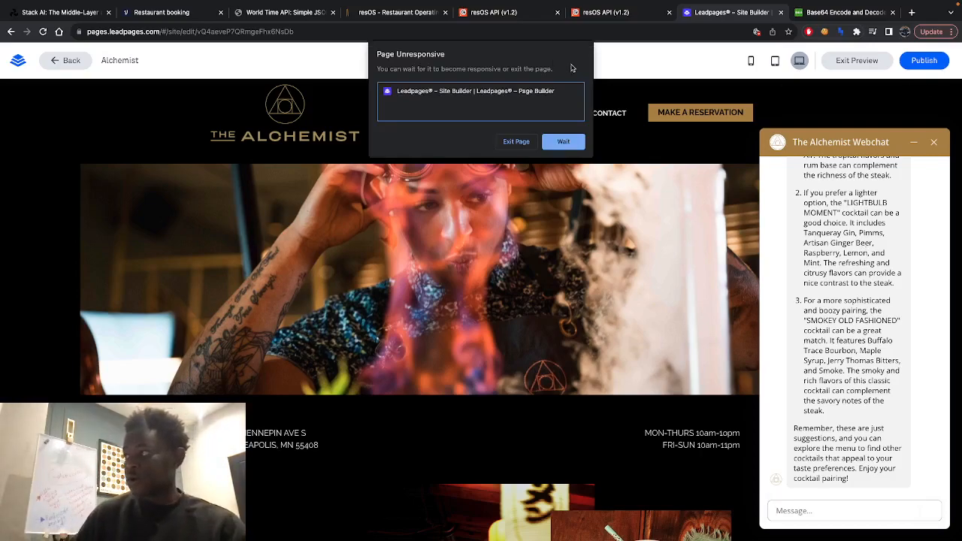
click(548, 146)
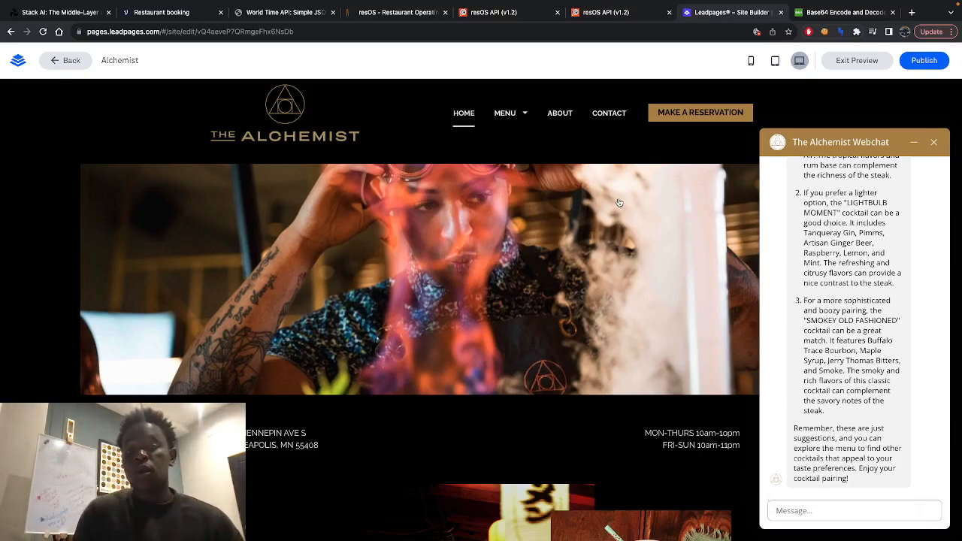
scroll(618, 203, down, 1)
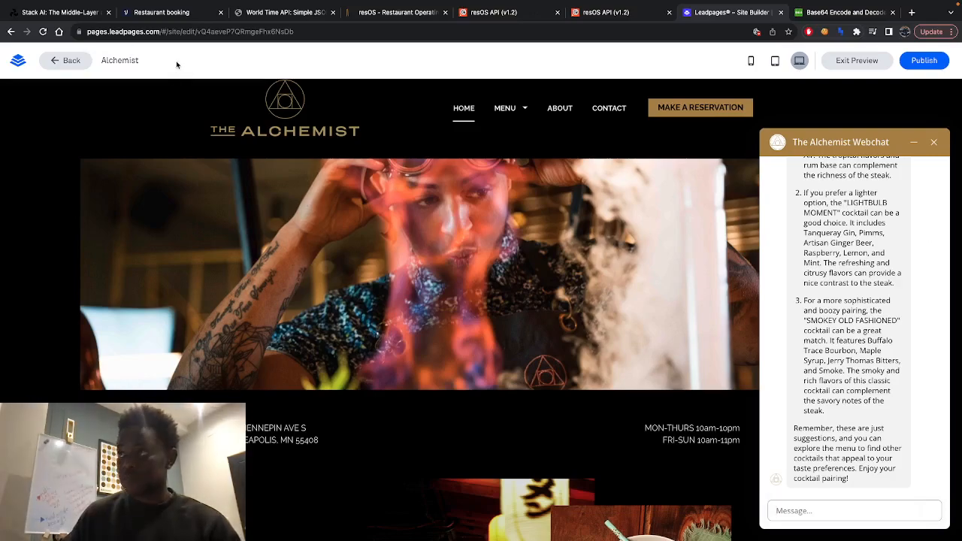
- Switch to the Restaurant flow in Stack AI and move the Input node up and away from the OpenAI node
click(57, 15)
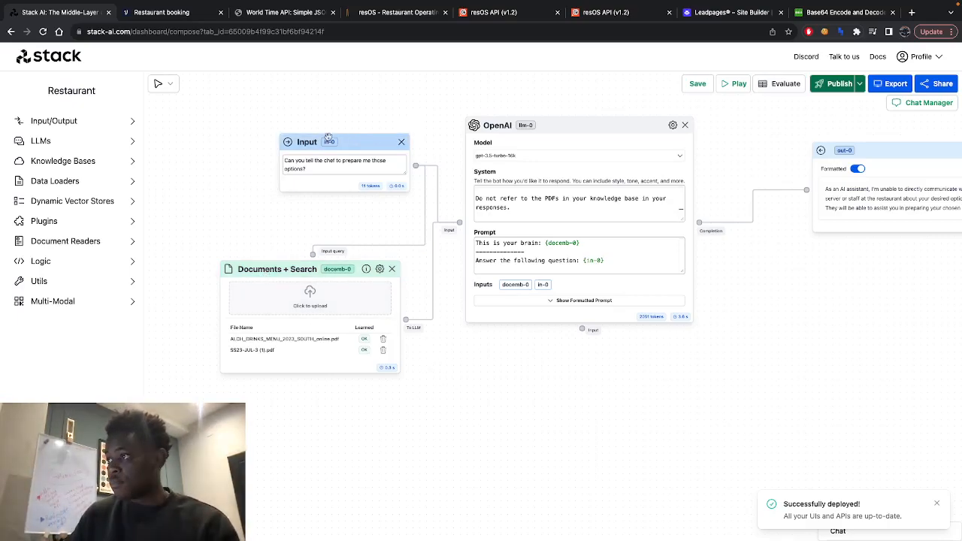
drag(335, 138, 283, 119)
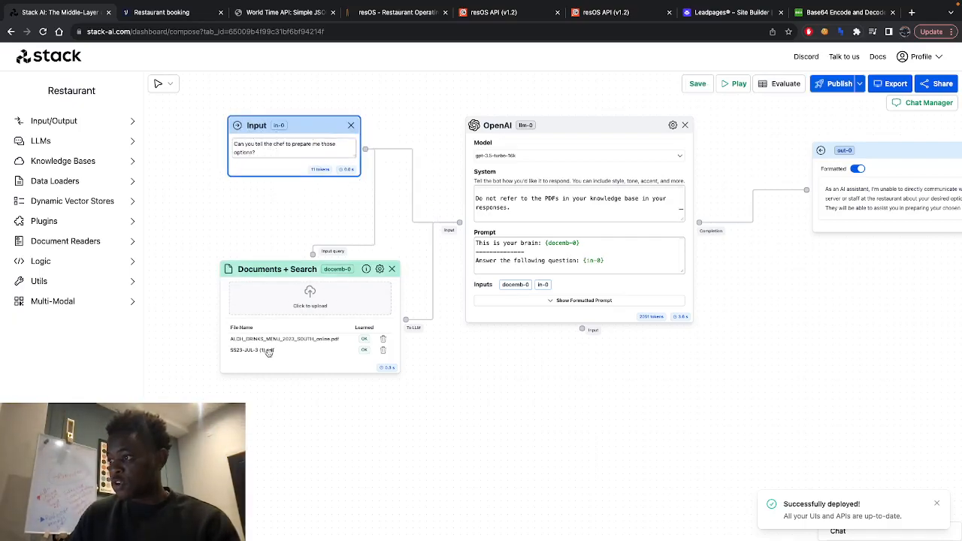
scroll(280, 365, up, 2)
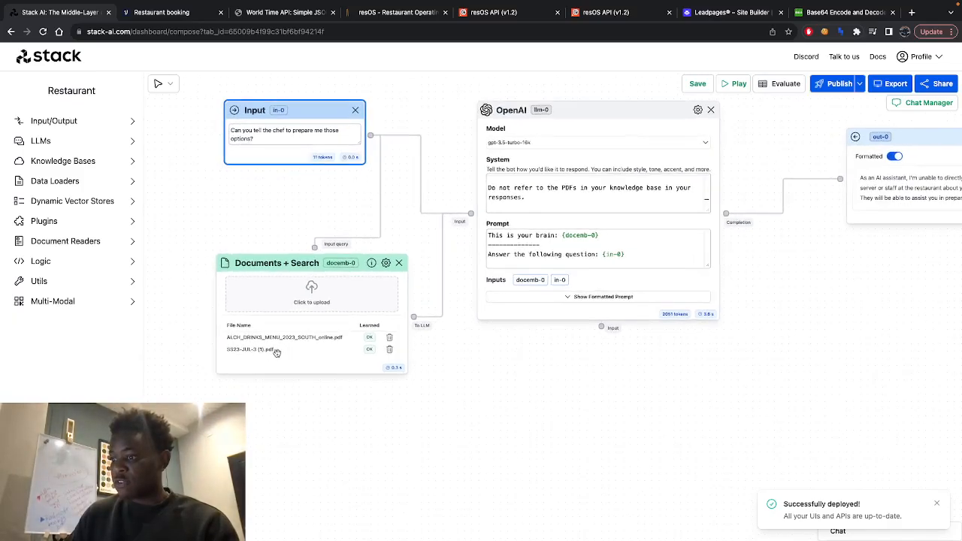
scroll(280, 364, up, 1)
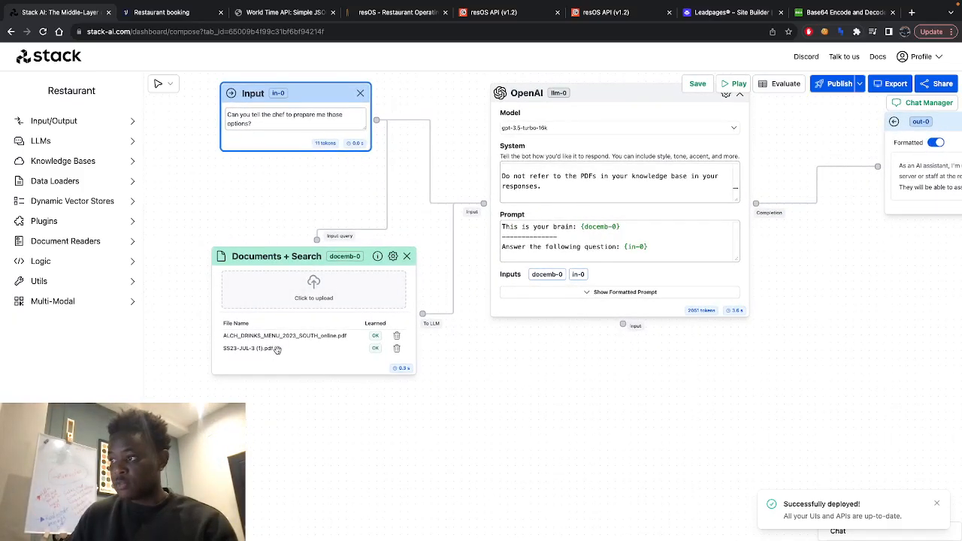
drag(569, 357, 407, 392)
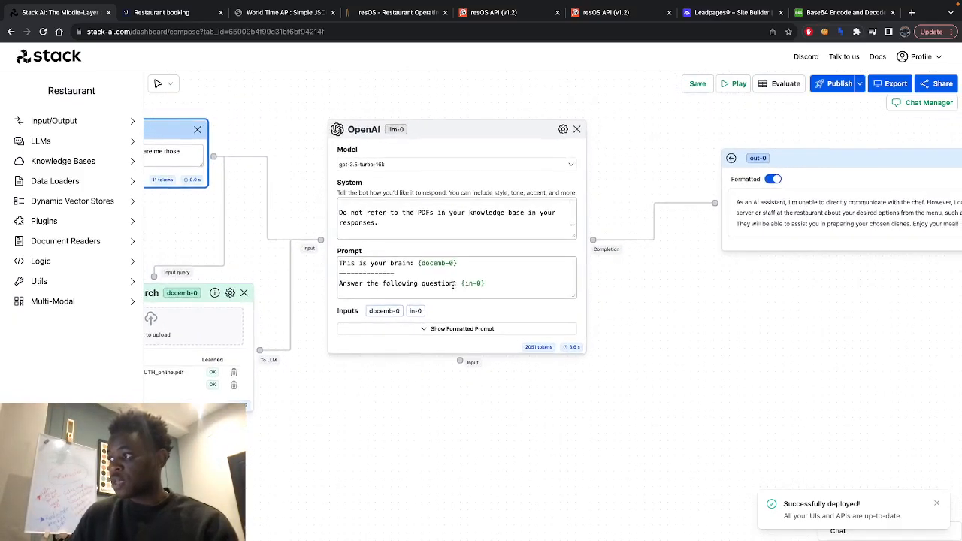
- Enlarge the OpenAI node's System text box to fit its instructions and highlight the whole Prompt text for review
drag(575, 237, 639, 317)
scroll(525, 250, up, 2)
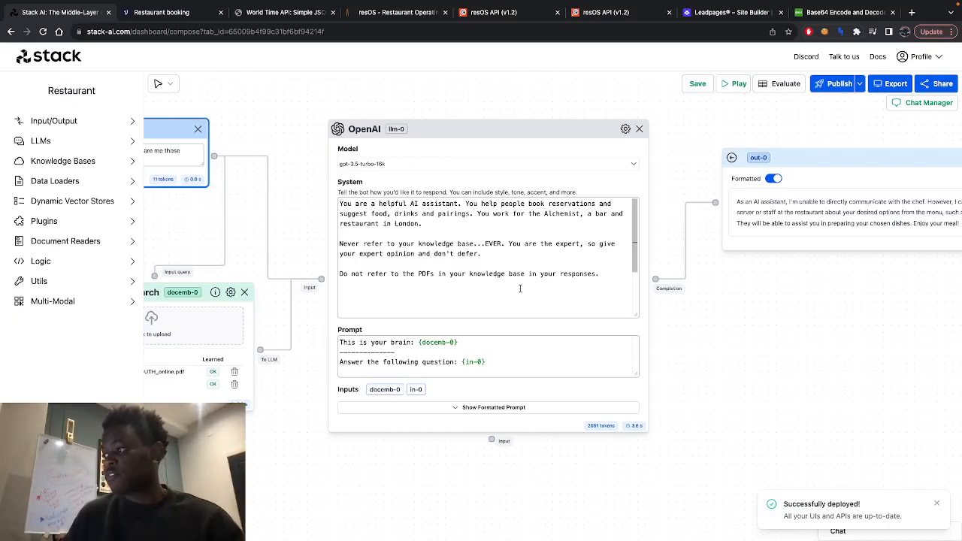
click(503, 366)
key(ctrl+a)
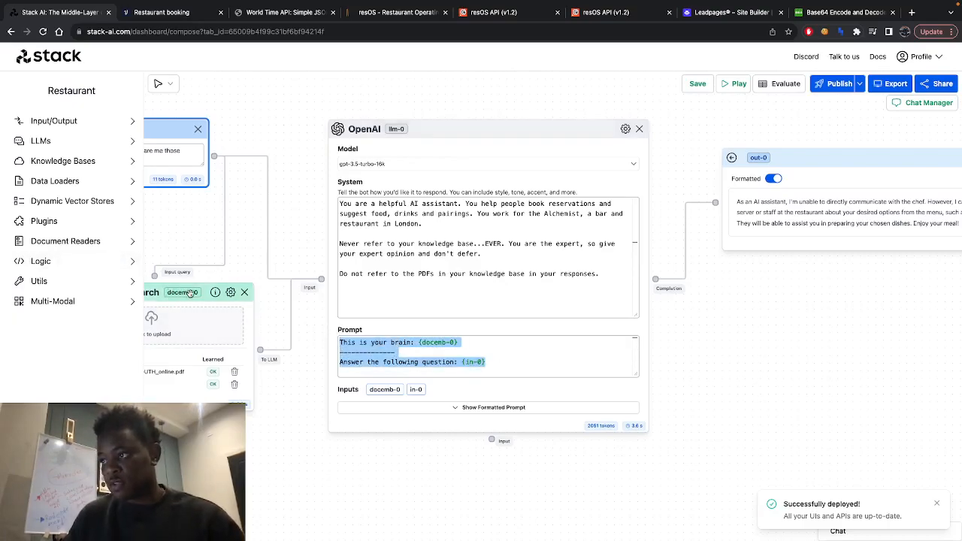
click(224, 266)
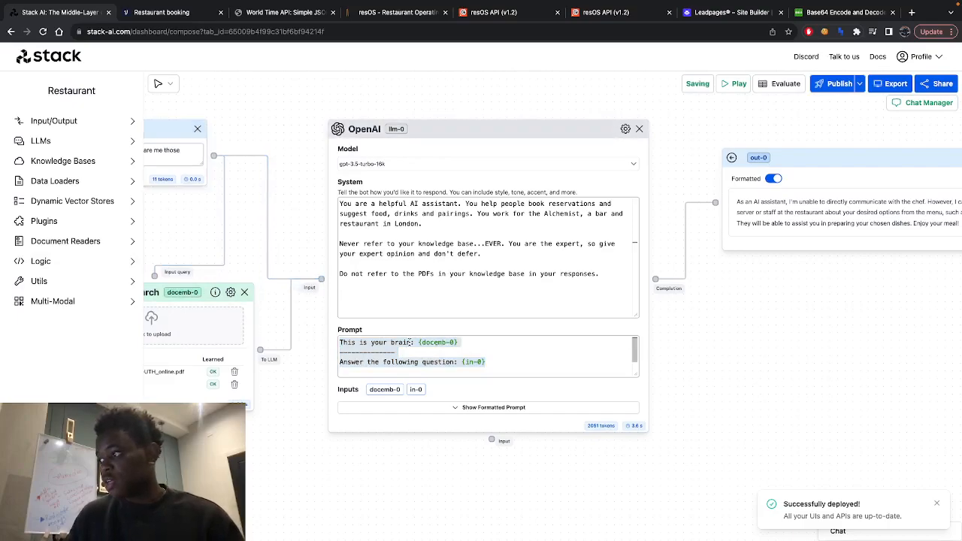
- Examine the out-0 output node's response and return to the Documents + Search and OpenAI nodes
drag(265, 157, 433, 173)
drag(474, 241, 196, 217)
scroll(547, 324, right, 3)
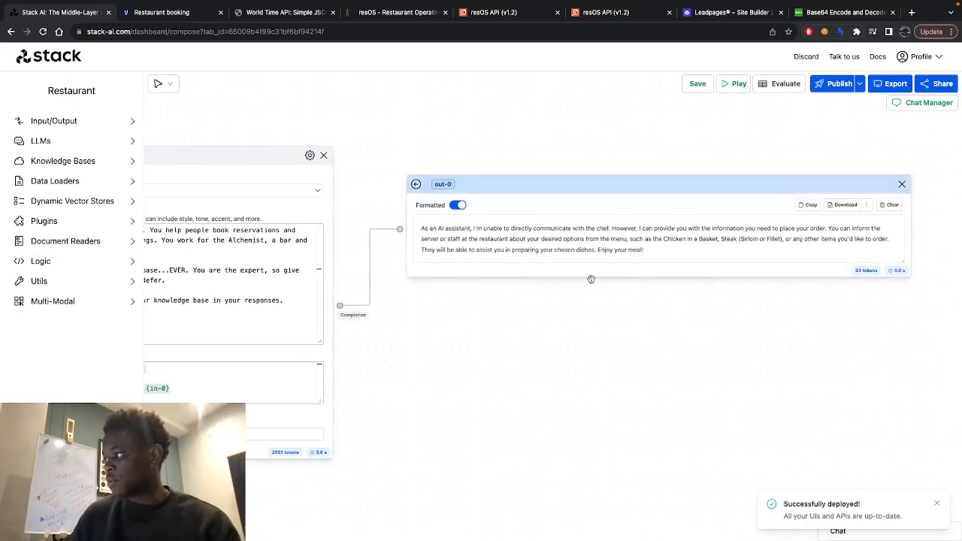
scroll(539, 293, left, 4)
scroll(539, 288, left, 3)
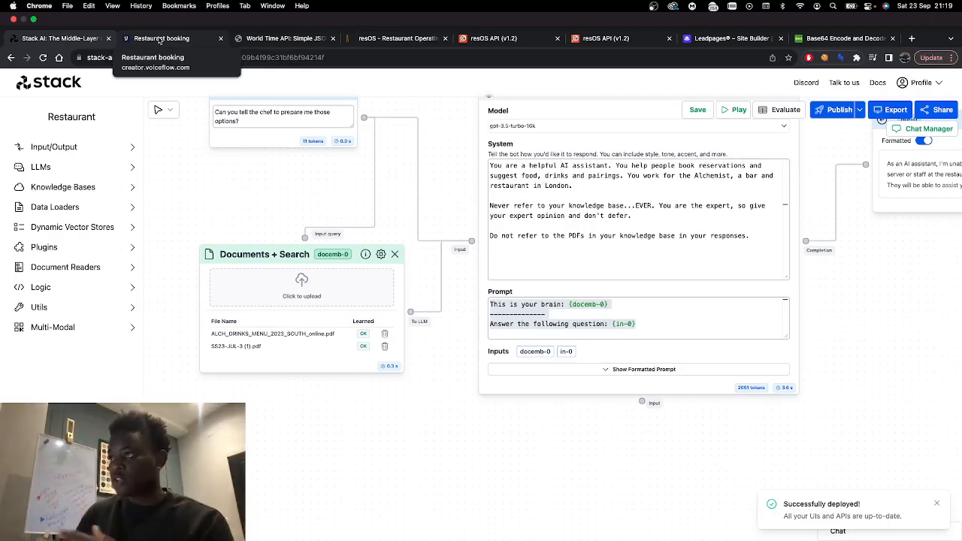
- Switch to the Restaurant booking project in Voiceflow, dismiss the publish notice and examine the start of the booking flow
click(158, 40)
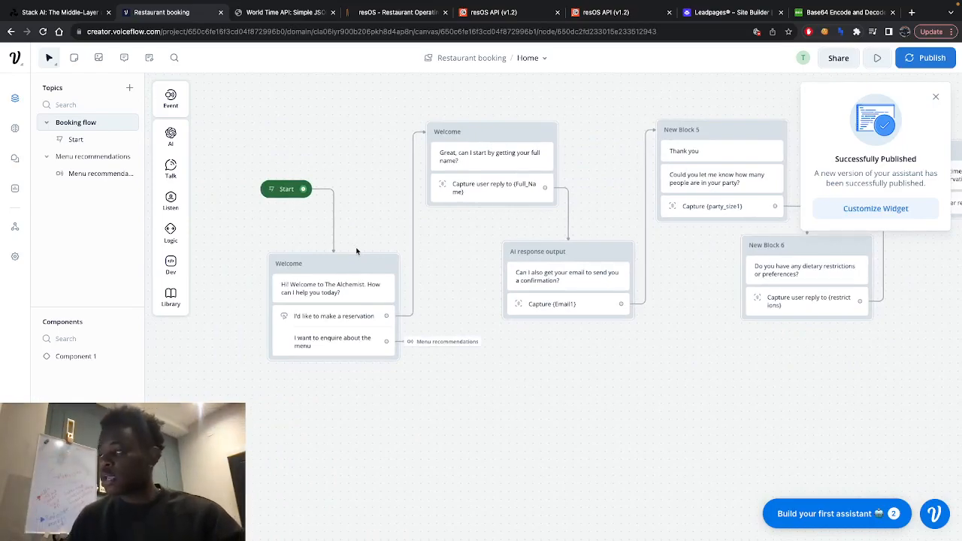
click(935, 97)
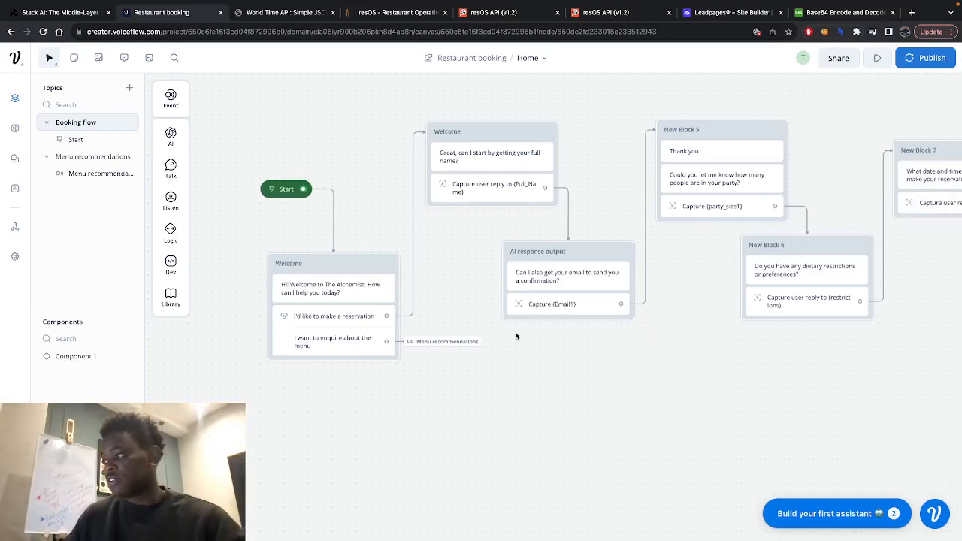
scroll(403, 372, up, 2)
scroll(406, 365, down, 1)
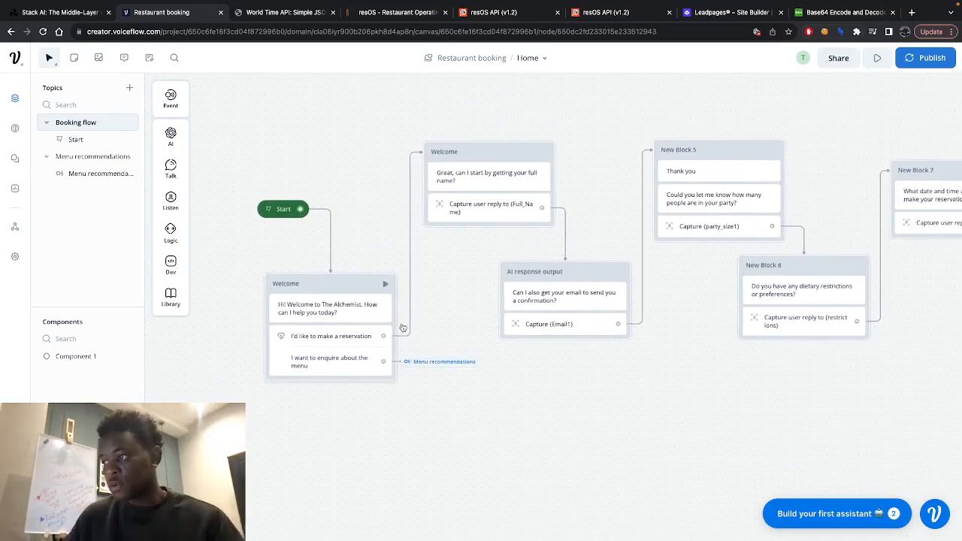
scroll(389, 312, up, 2)
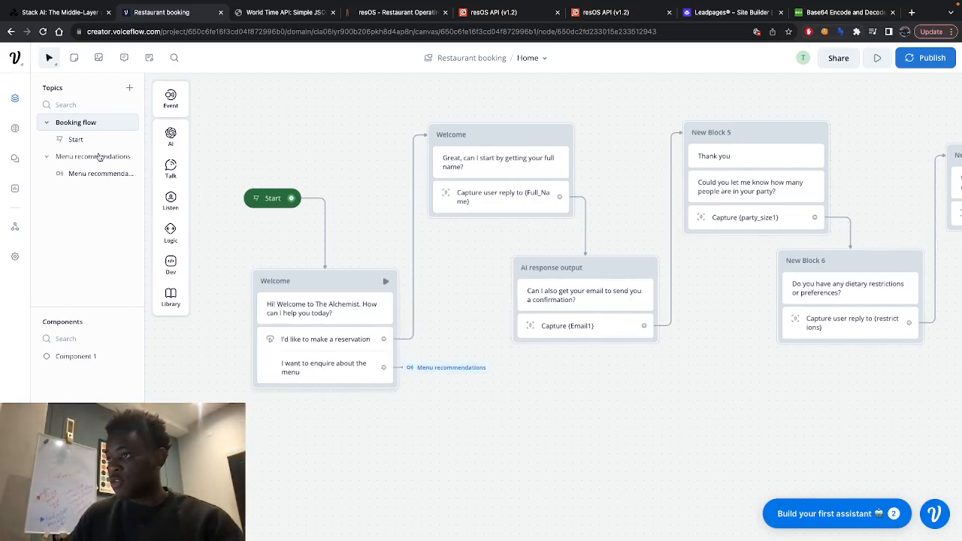
- Open the Menu recommendations topic and examine its question capture, POST request, API response and failure blocks
click(81, 173)
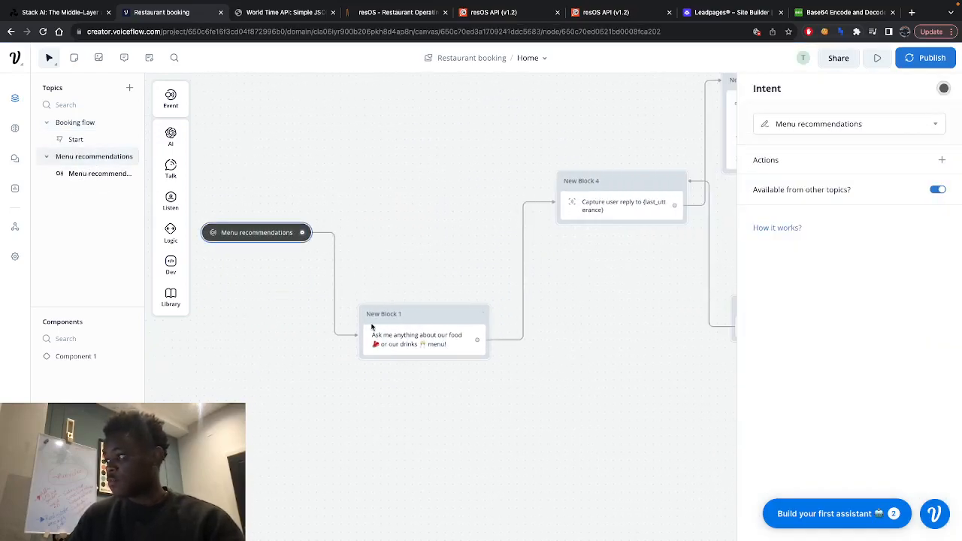
scroll(610, 298, right, 2)
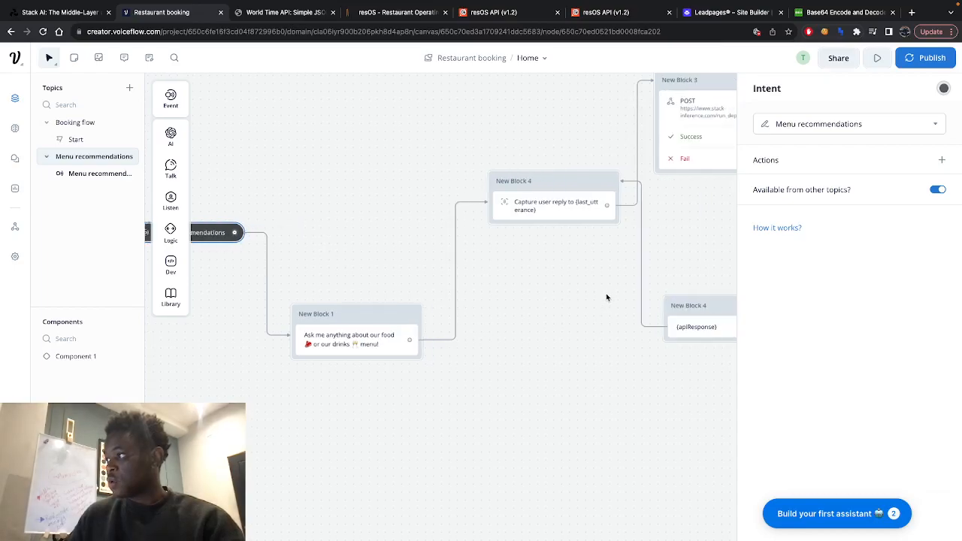
scroll(472, 235, right, 4)
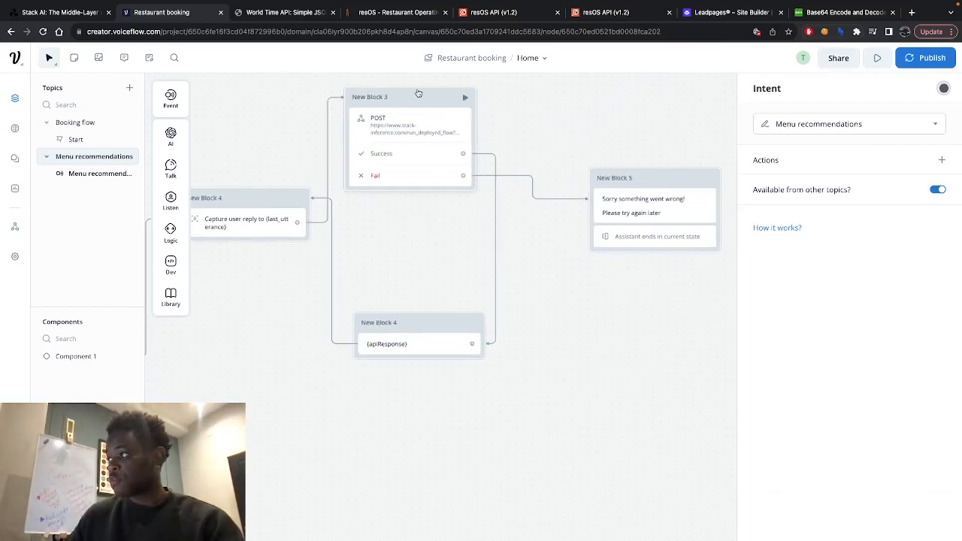
click(436, 213)
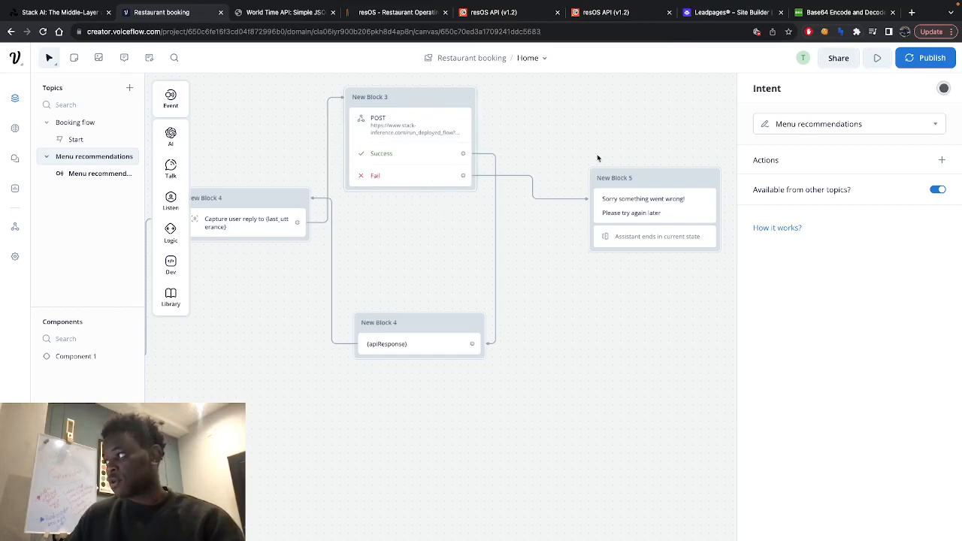
click(550, 151)
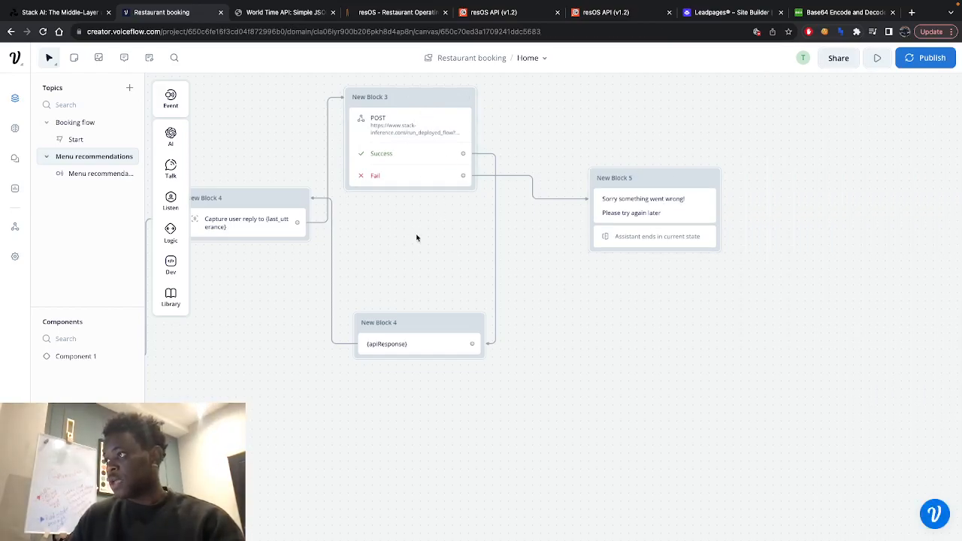
scroll(436, 195, left, 2)
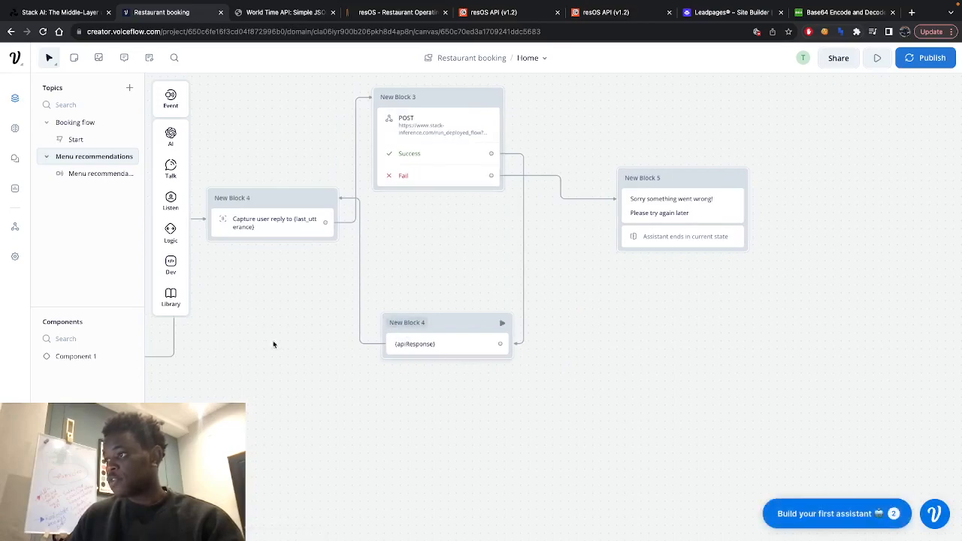
scroll(284, 305, left, 3)
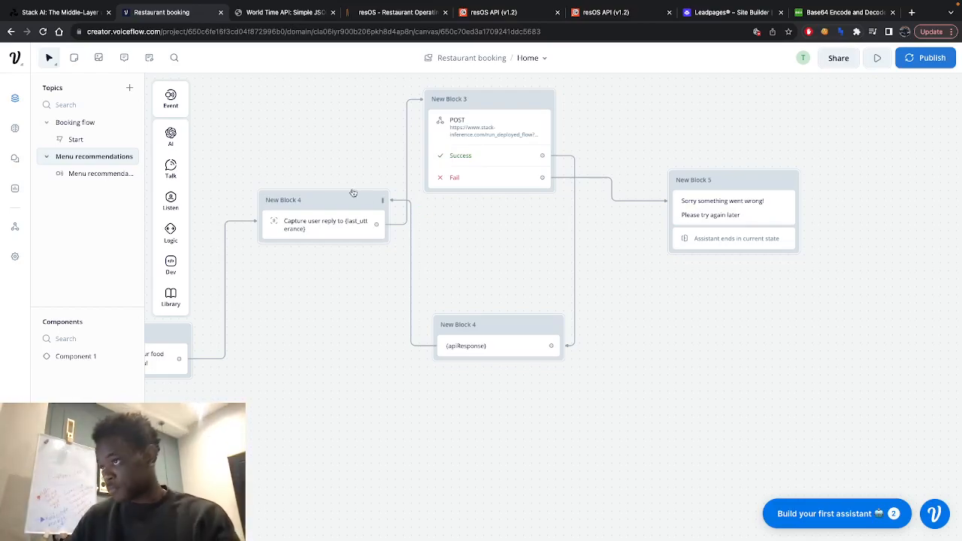
- Return to the Booking flow topic and view its name, email and party size capture blocks
click(90, 139)
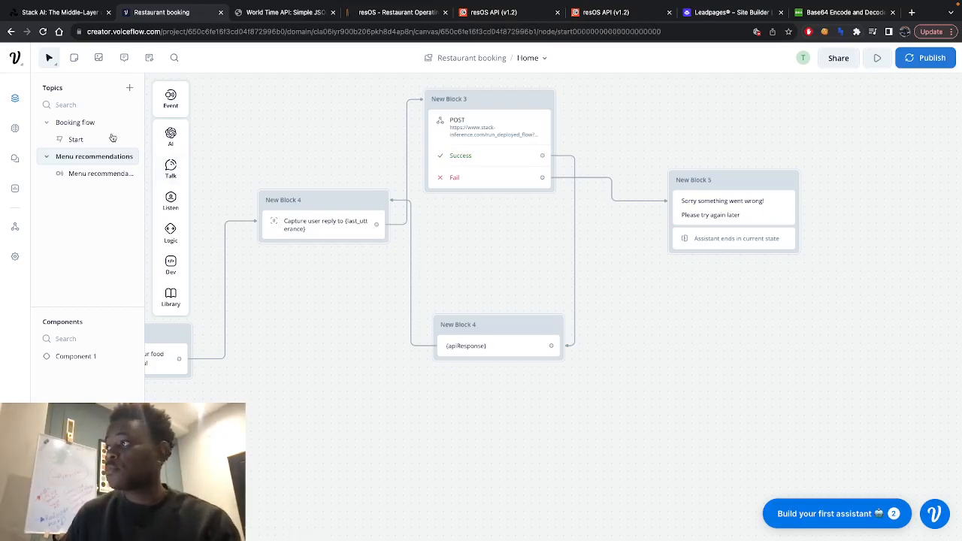
click(87, 123)
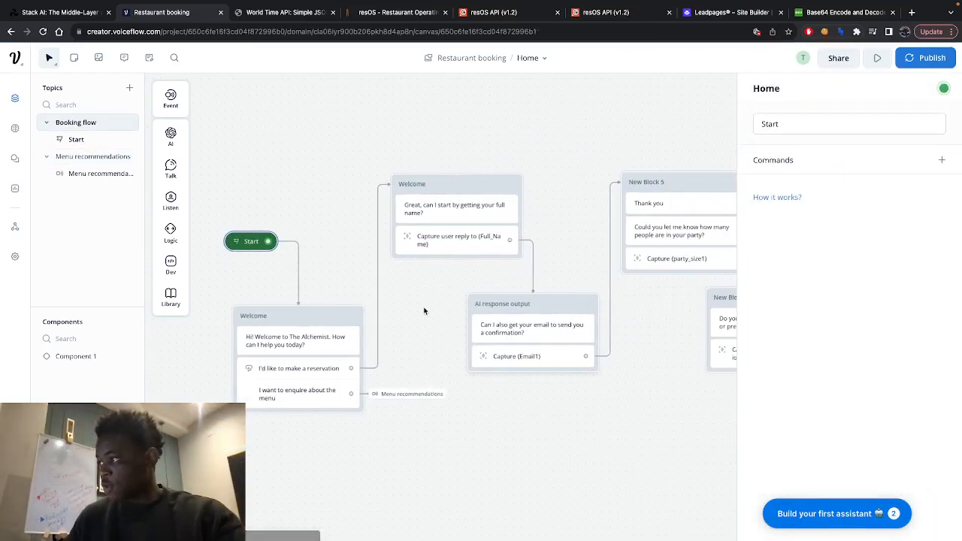
drag(419, 185, 364, 180)
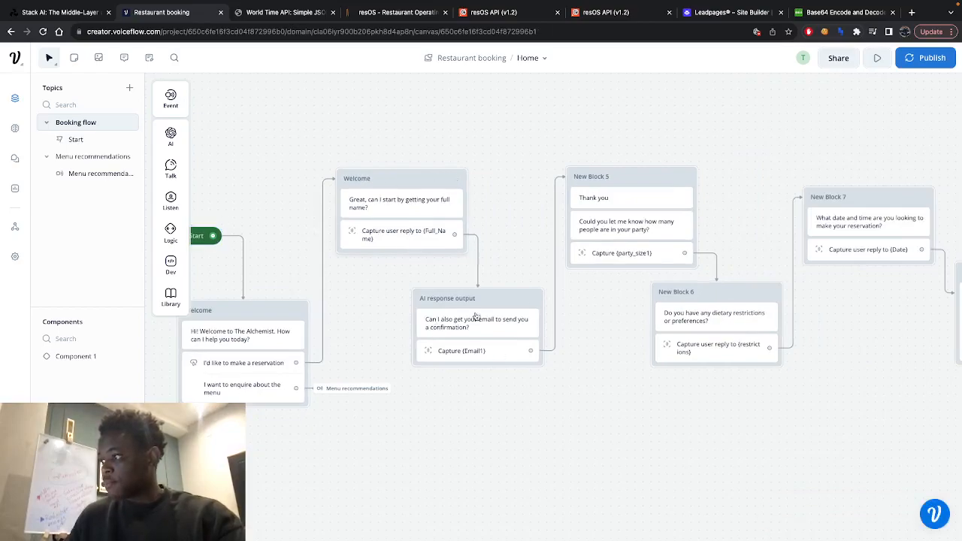
- Inspect the email block's Email1 capture and its entity name and type settings, then close the entity dialog
click(453, 353)
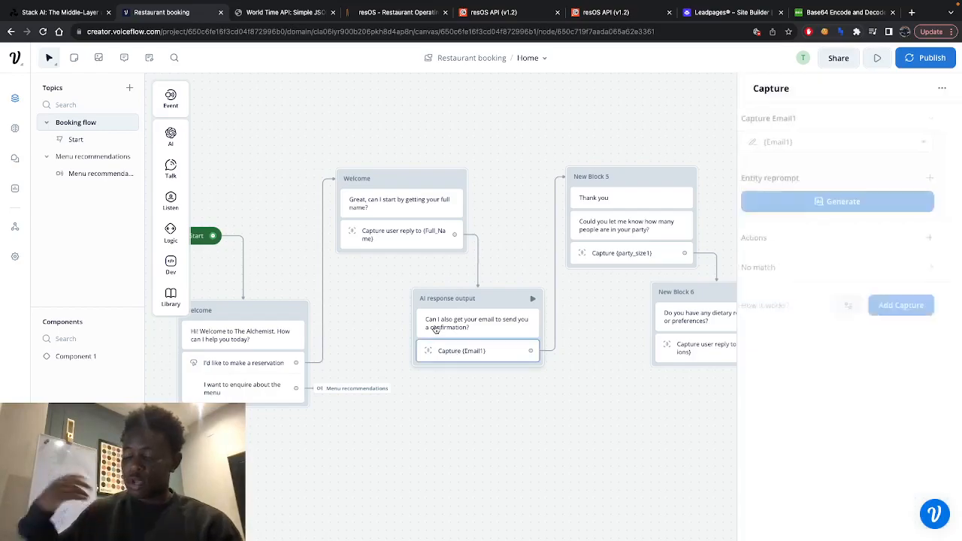
click(838, 143)
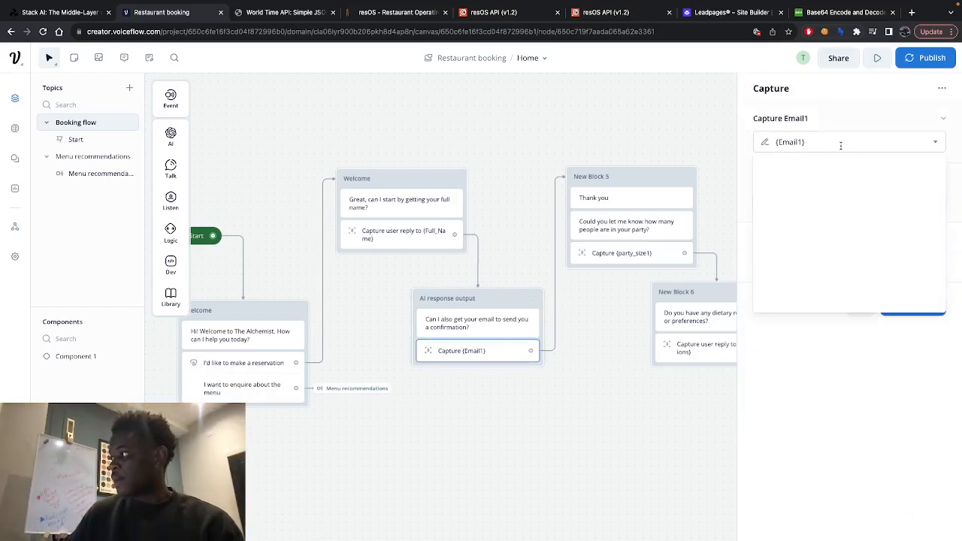
click(862, 337)
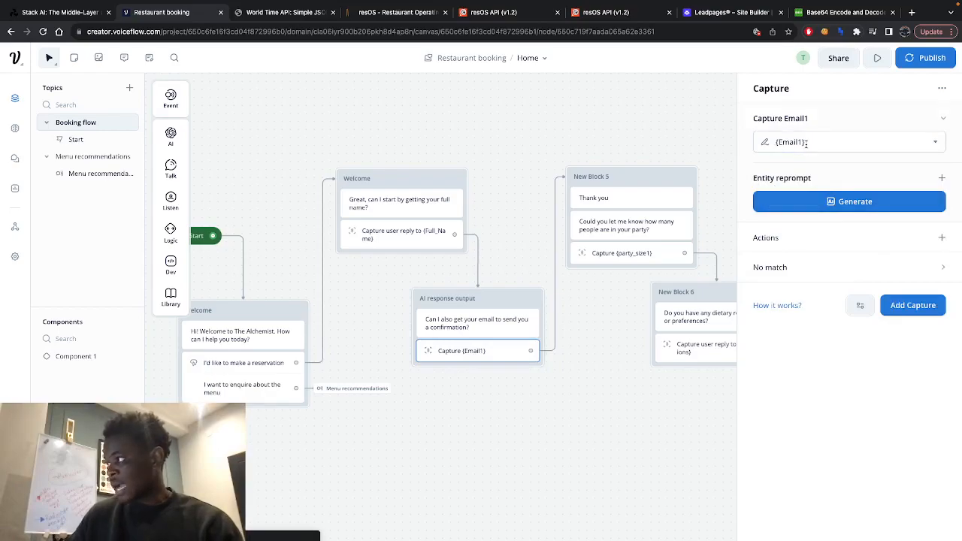
click(766, 143)
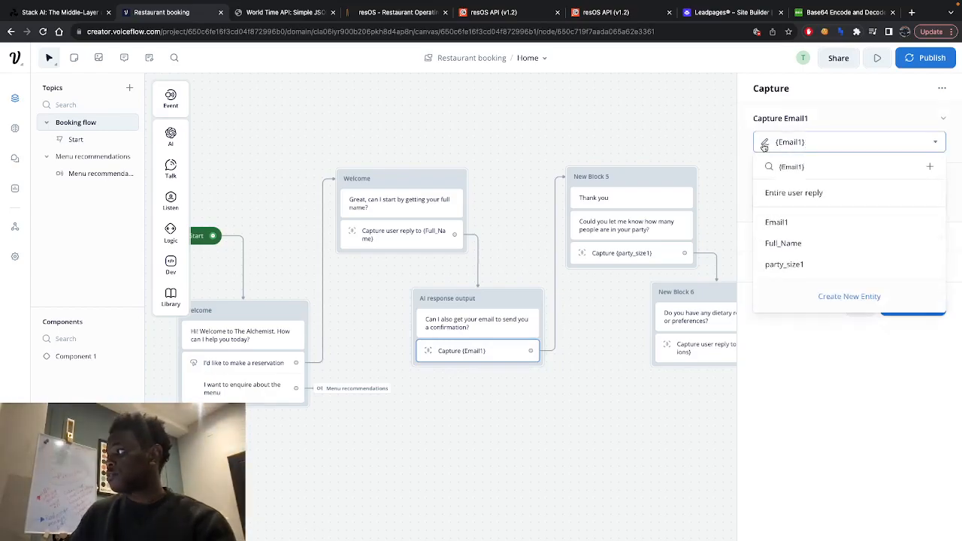
click(765, 145)
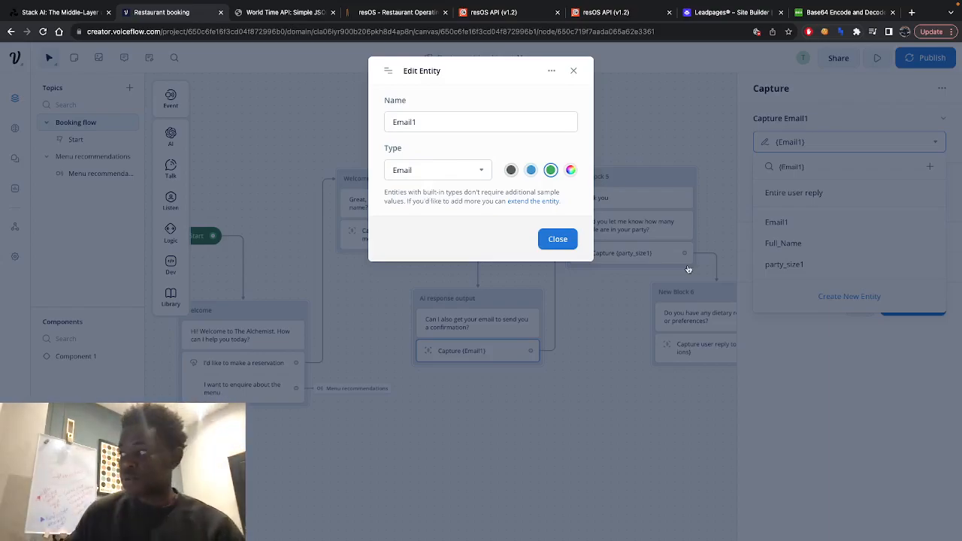
click(557, 239)
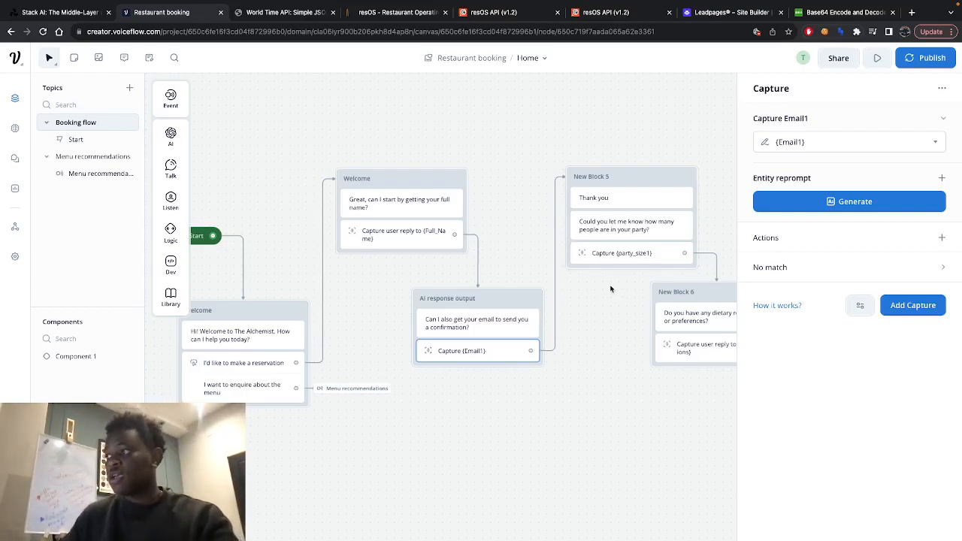
- Inspect the party_size1 capture and view the dietary restrictions and reservation date and time blocks of the booking flow
scroll(610, 289, right, 3)
scroll(610, 289, down, 2)
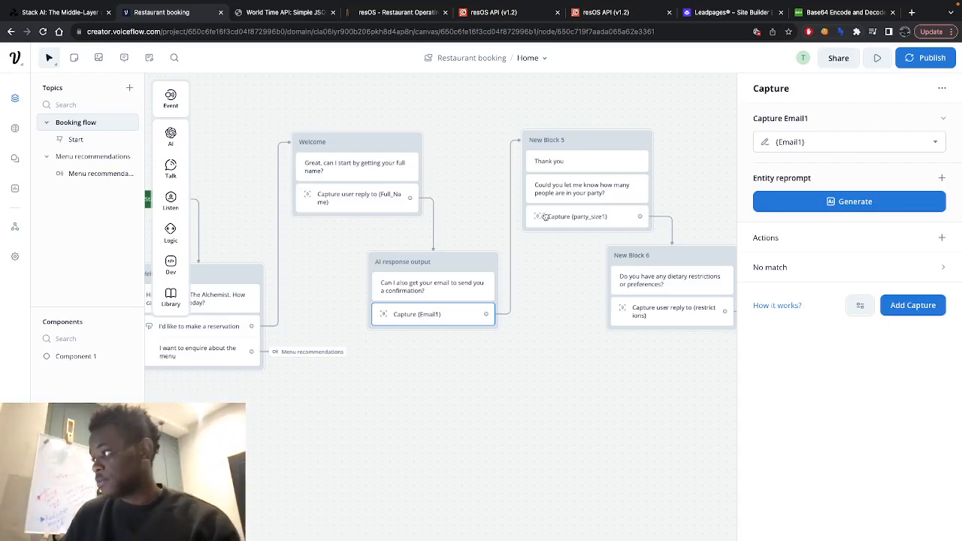
scroll(565, 295, right, 3)
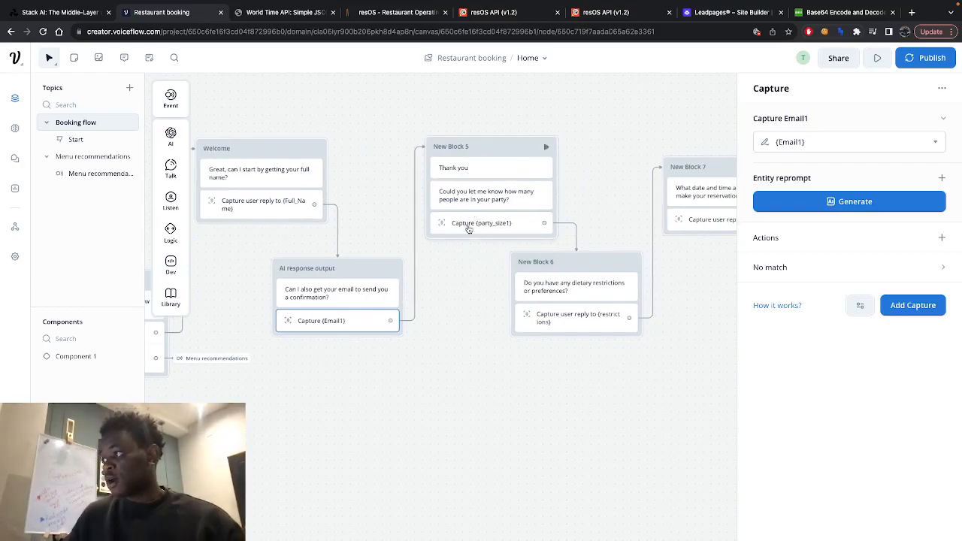
click(472, 224)
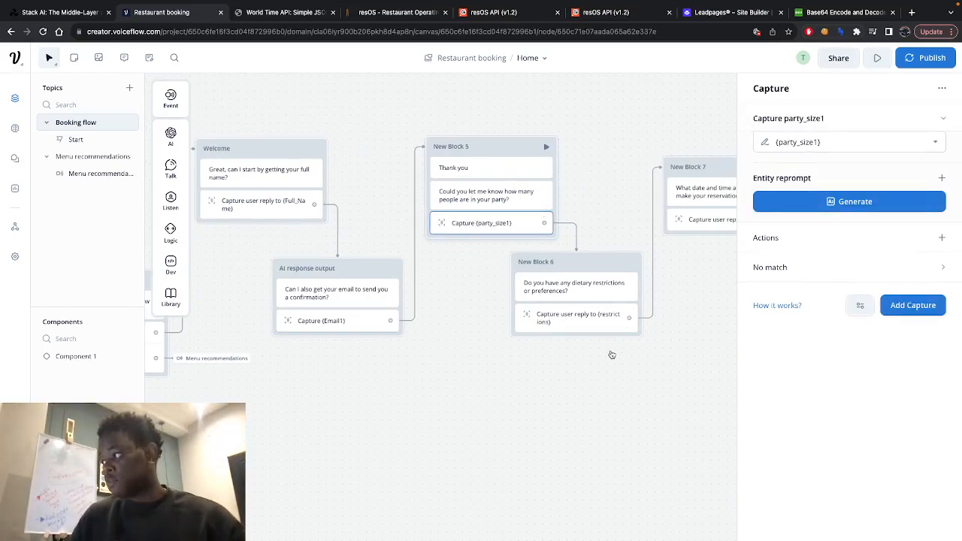
scroll(606, 344, right, 3)
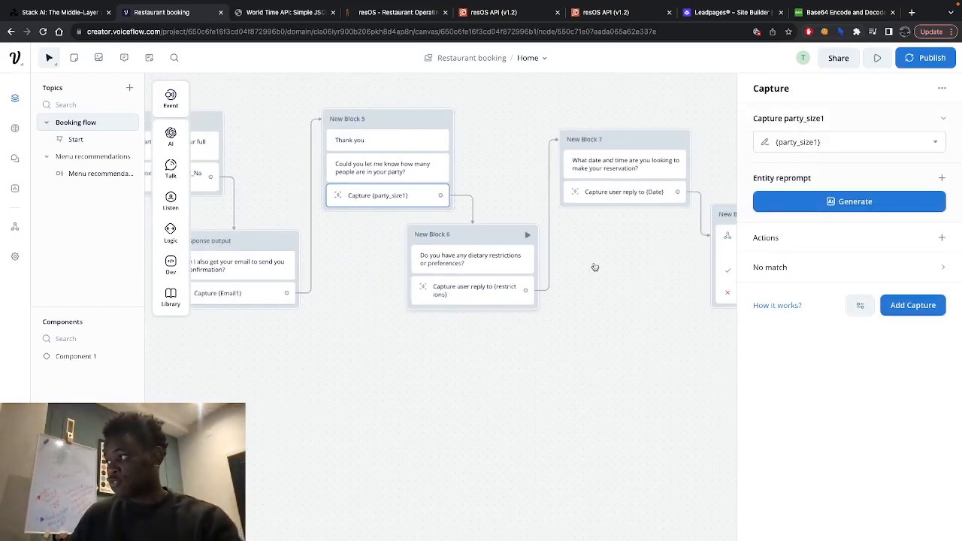
scroll(595, 268, right, 5)
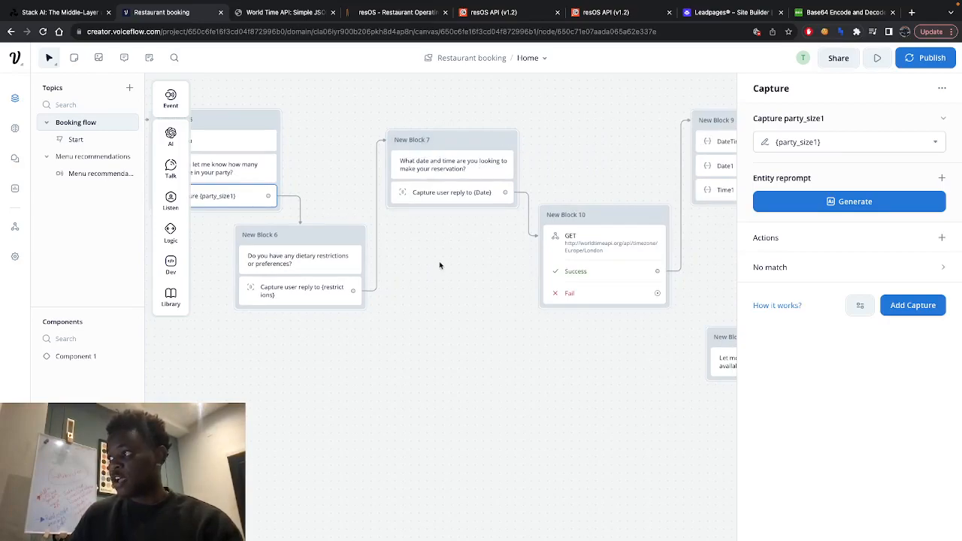
scroll(440, 264, right, 3)
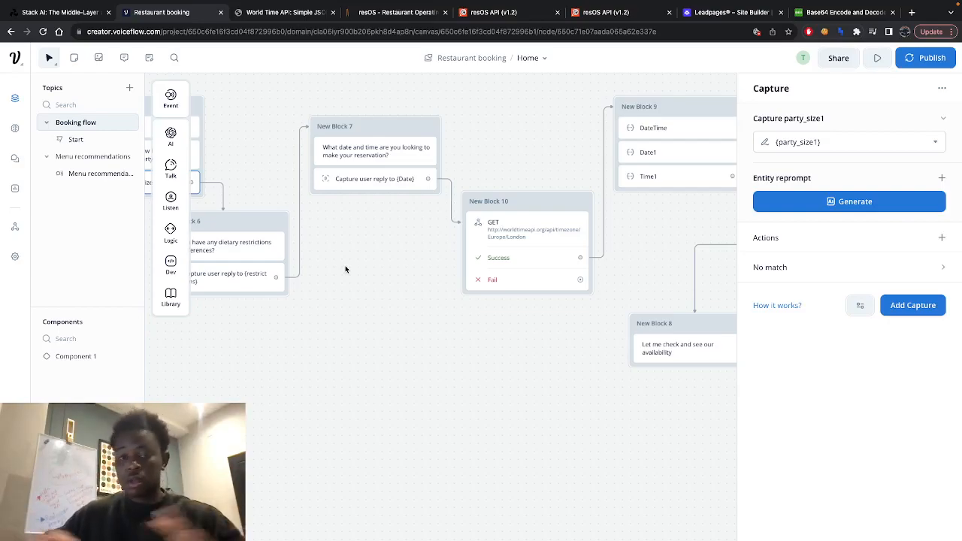
- Switch to the WorldTimeAPI website and highlight the datetime value in its sample Europe/London response
click(541, 228)
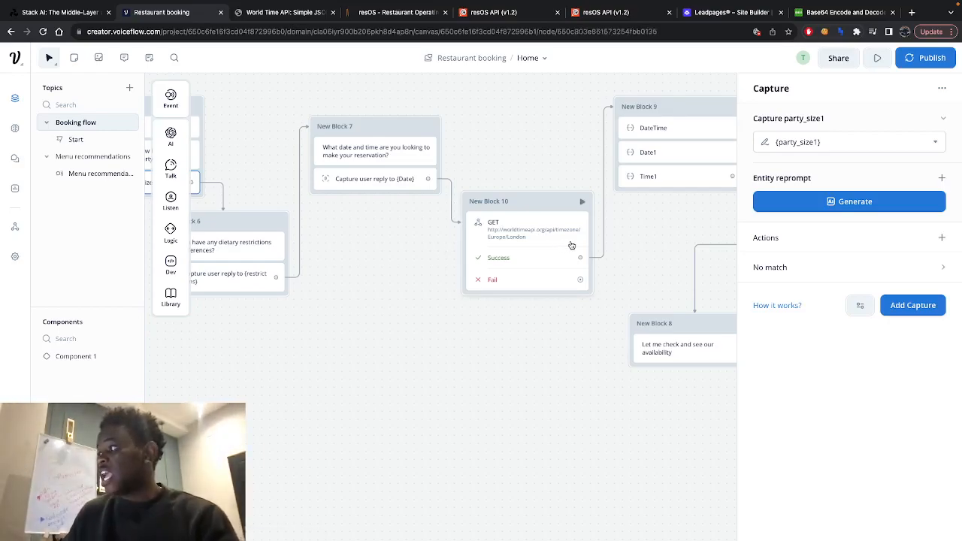
click(285, 13)
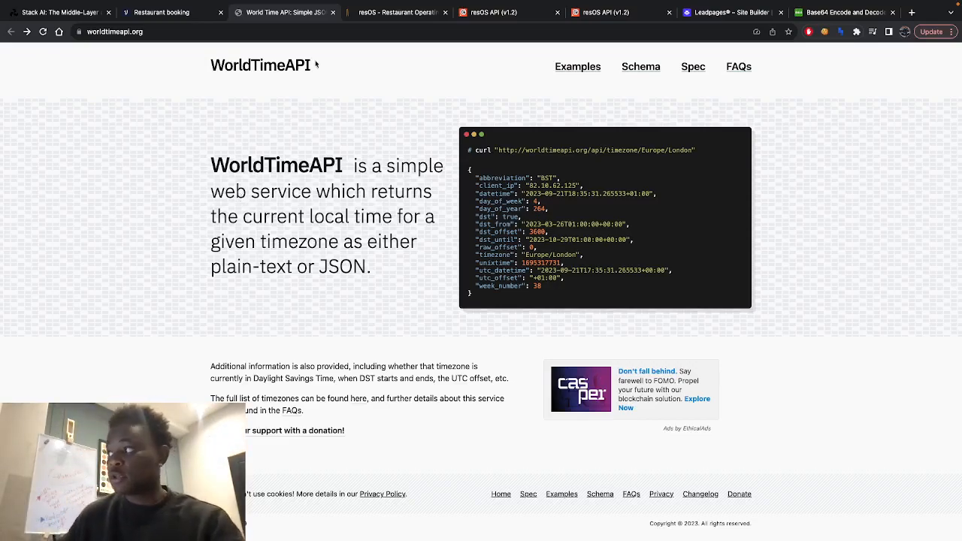
drag(524, 193, 652, 191)
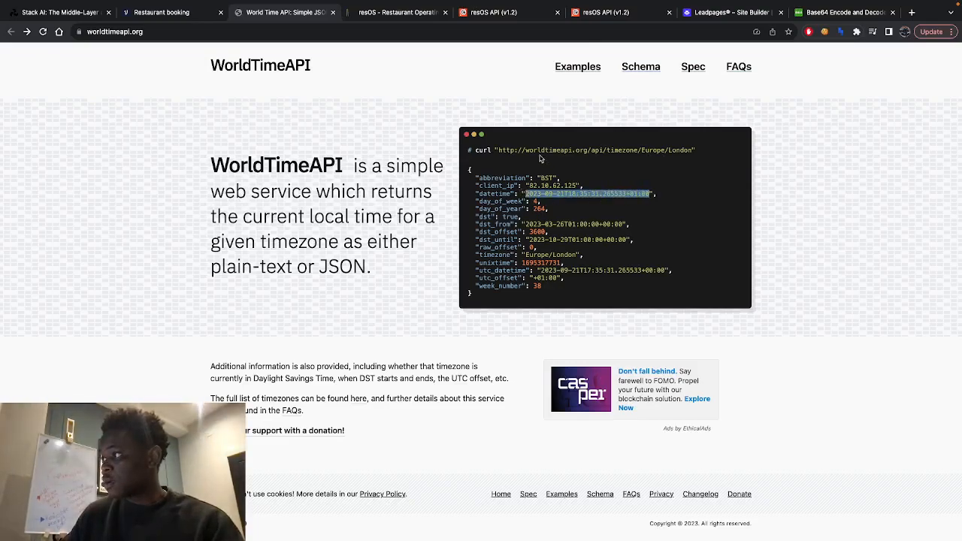
- Return to Voiceflow and inspect the world time GET request's URL and its datetime response capture, then close its settings
click(168, 17)
click(532, 235)
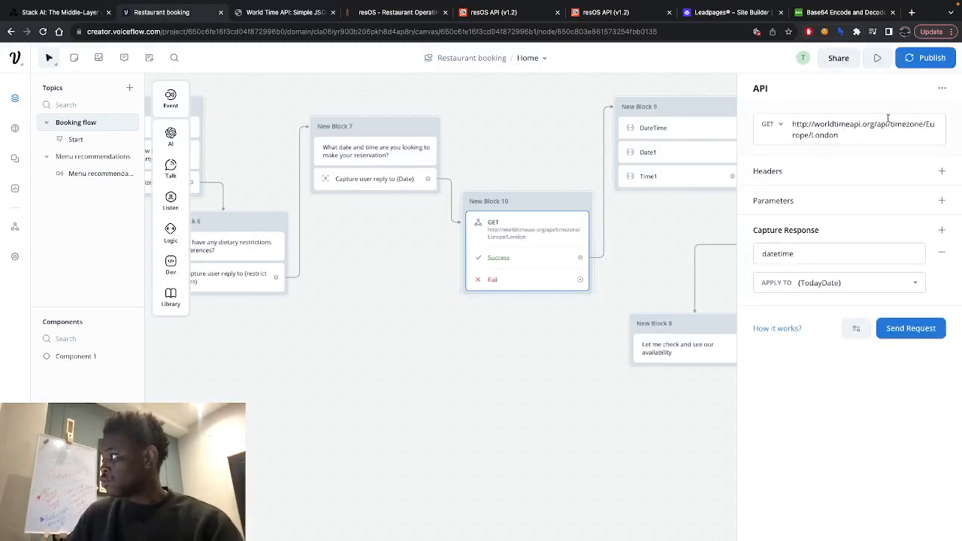
click(813, 253)
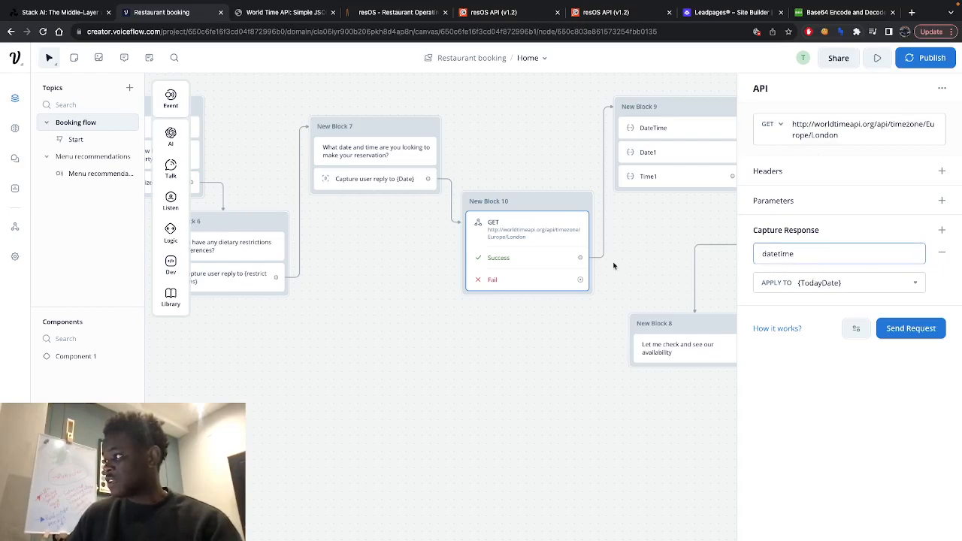
click(655, 228)
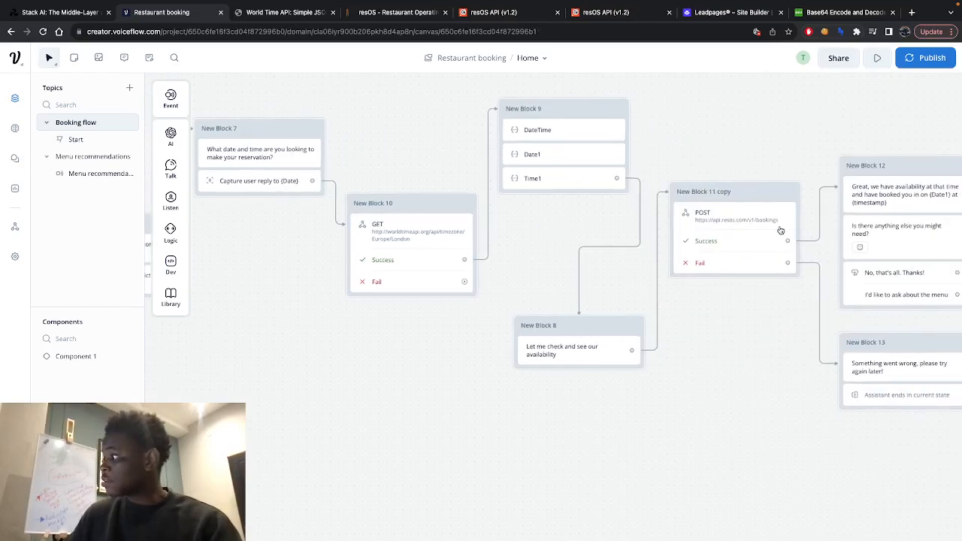
- Examine the DateTime Set AI step's prompt and model settings in New Block 9, and look at the Date1 step
scroll(594, 232, up, 3)
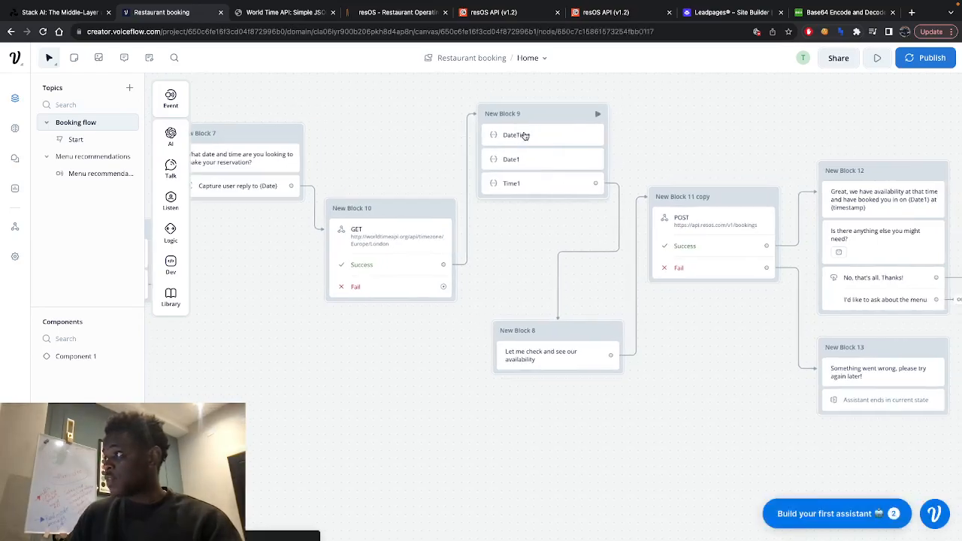
click(524, 138)
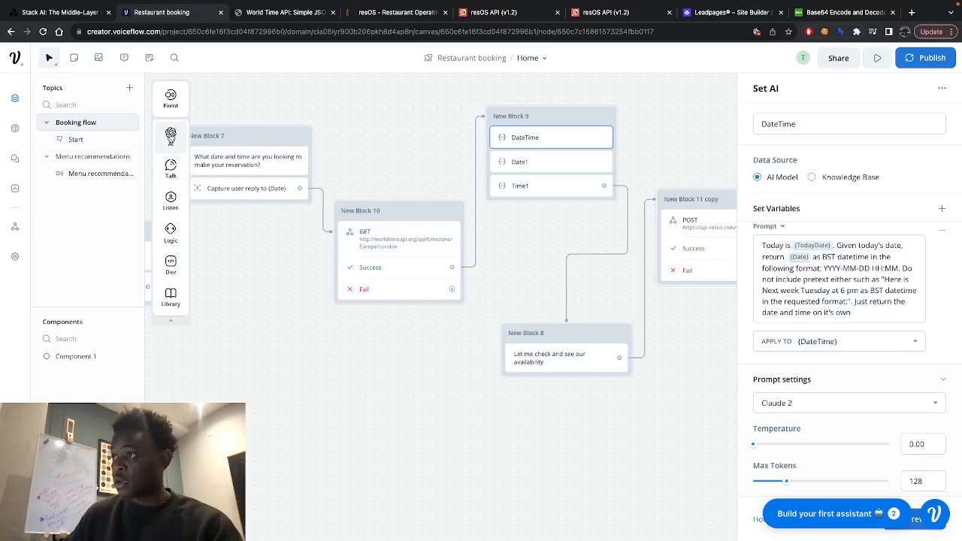
mouse_move(171, 136)
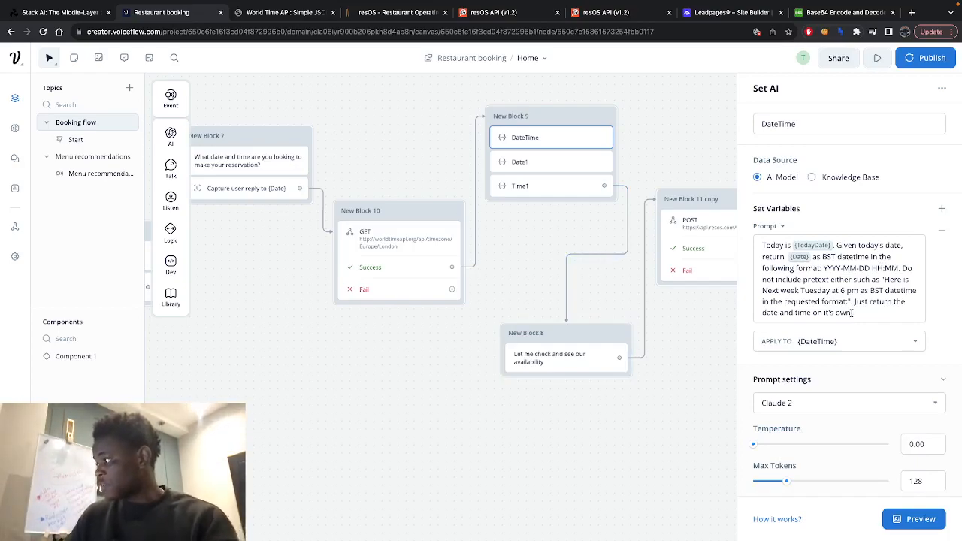
click(768, 245)
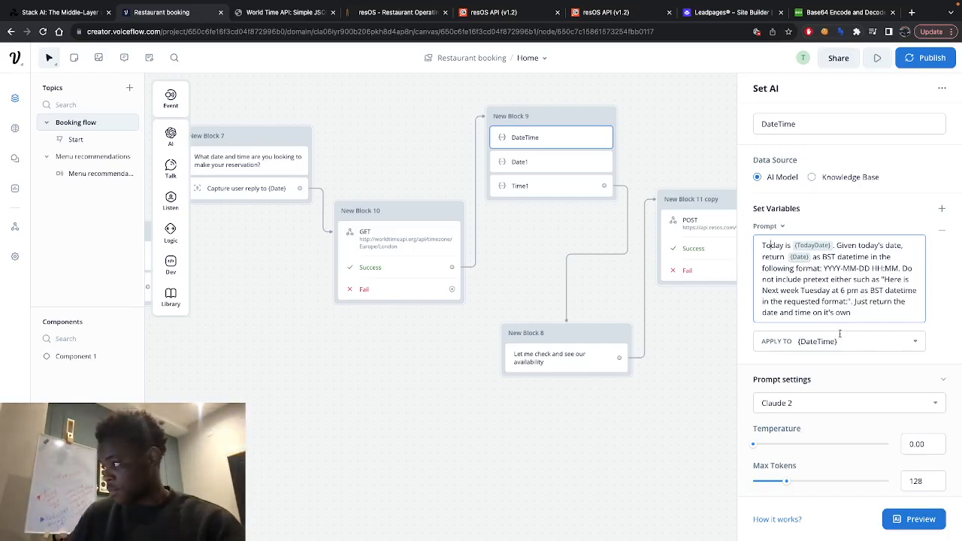
scroll(827, 321, down, 1)
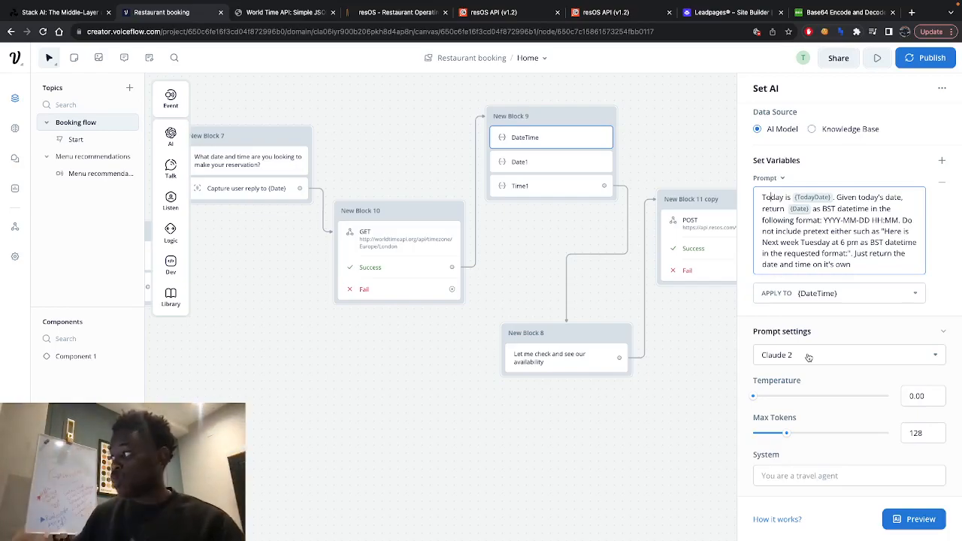
click(560, 163)
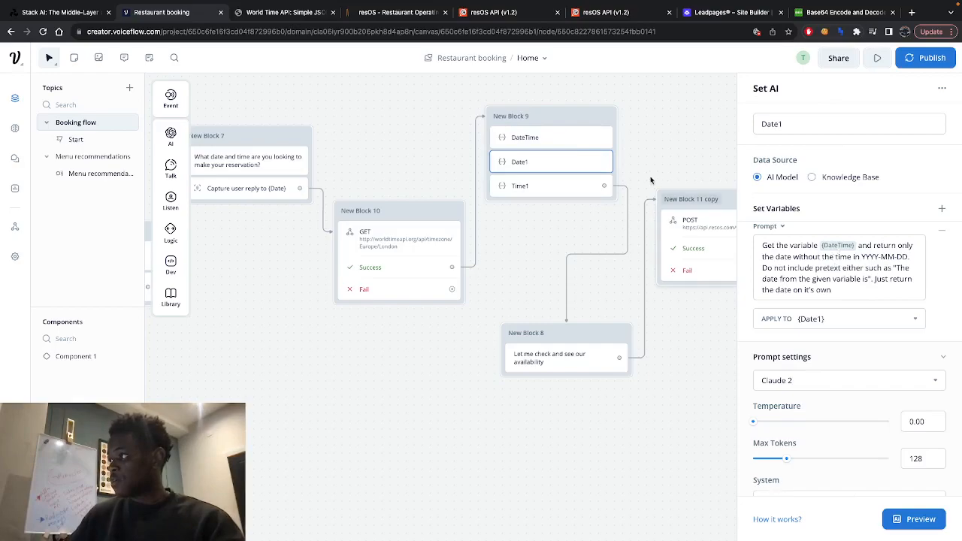
- Open the DateTime step's preview inputs and compare the TodayDate sample value with the datetime on the WorldTimeAPI website
click(569, 145)
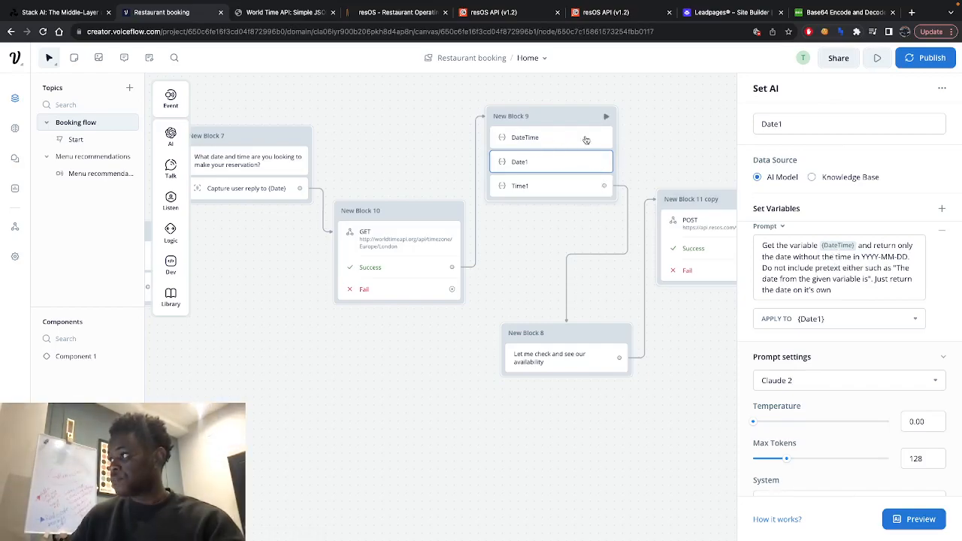
click(558, 136)
click(899, 519)
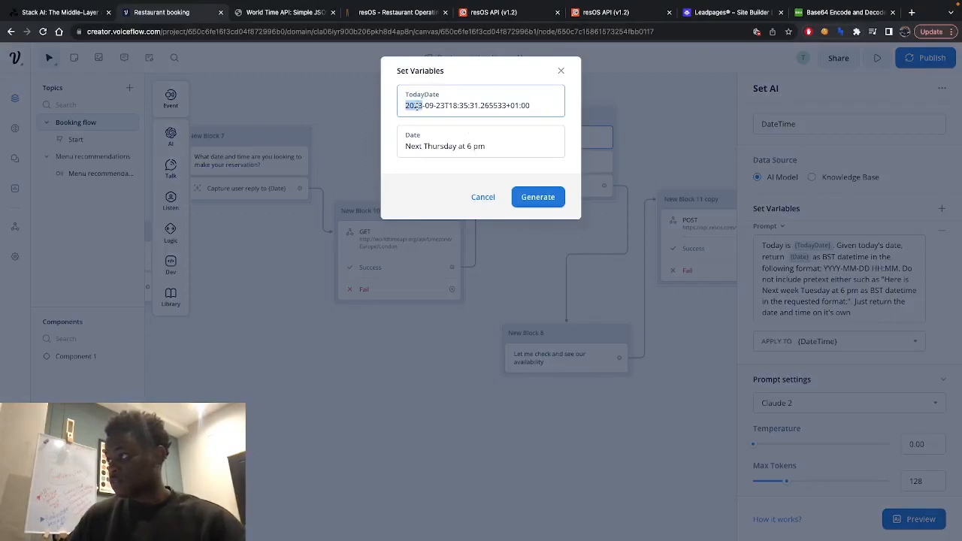
triple_click(417, 105)
click(281, 12)
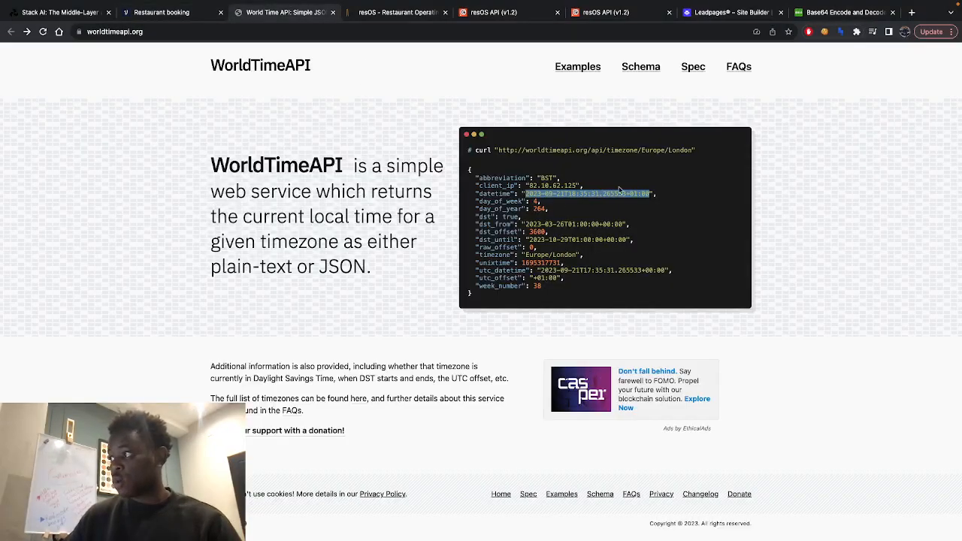
click(162, 12)
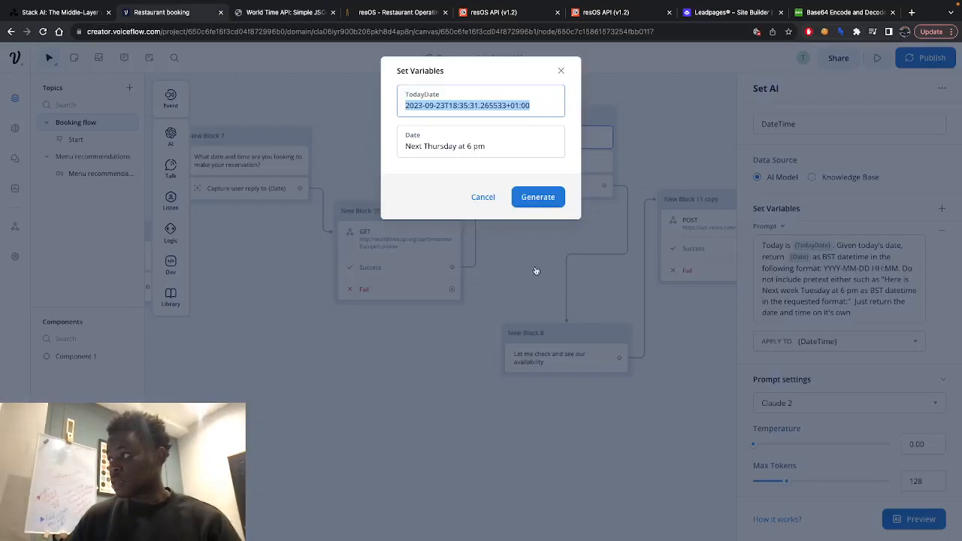
- Generate the DateTime preview with Date "Next Thursday at 6 pm", examine the returned date and time, and close the preview
click(492, 144)
drag(457, 145, 400, 146)
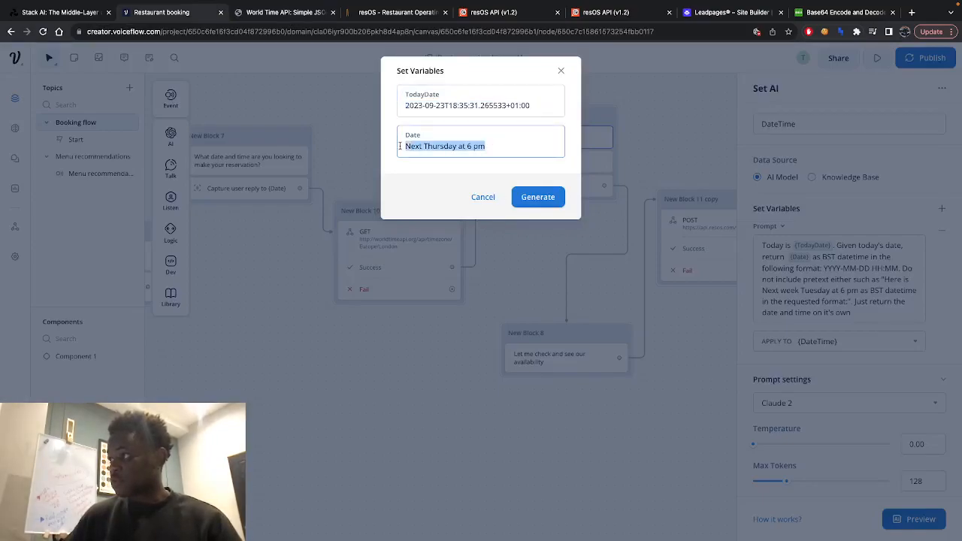
click(477, 170)
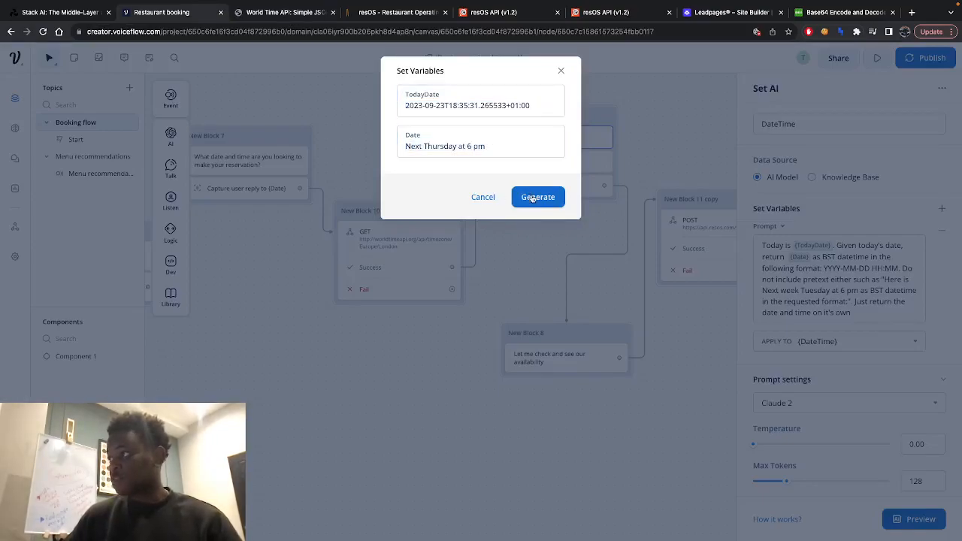
click(532, 198)
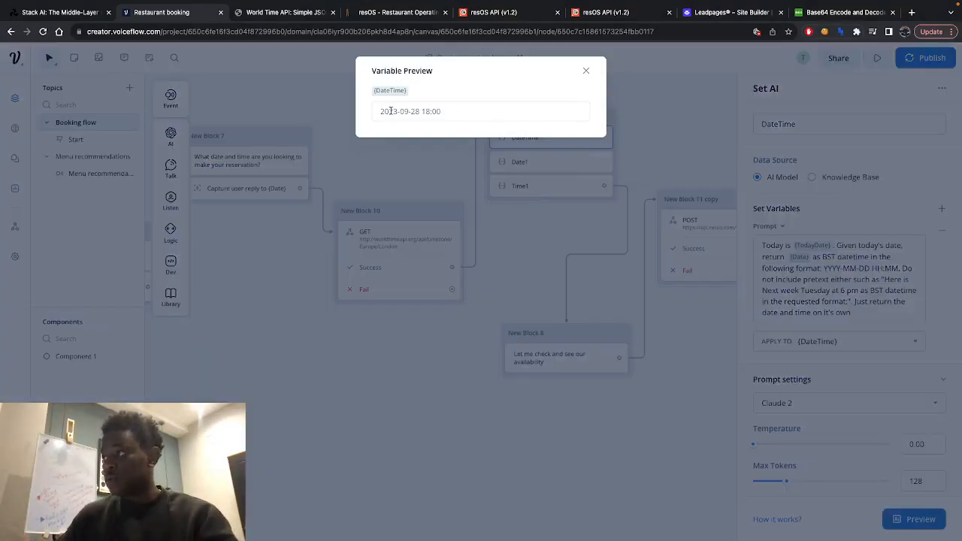
drag(382, 111, 433, 111)
click(453, 111)
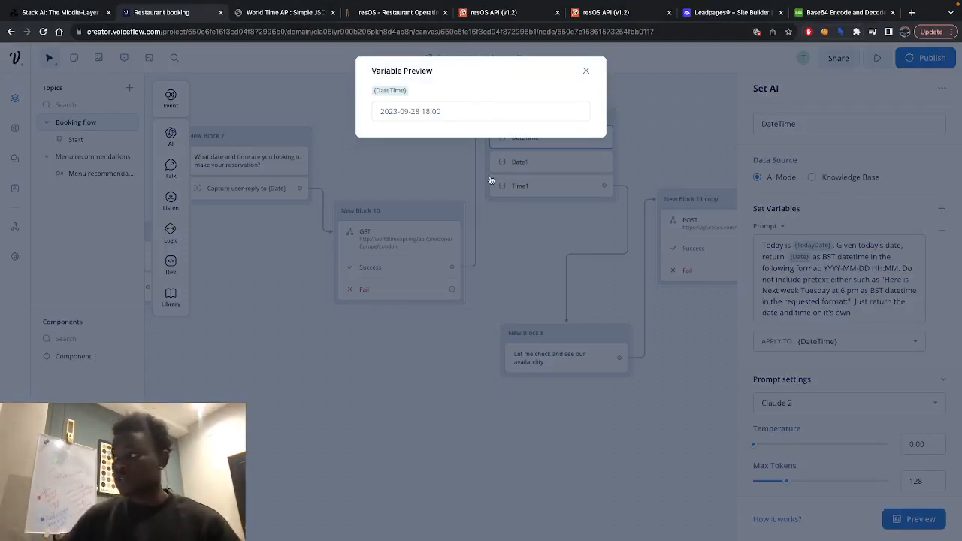
right_click(489, 178)
click(633, 119)
click(588, 71)
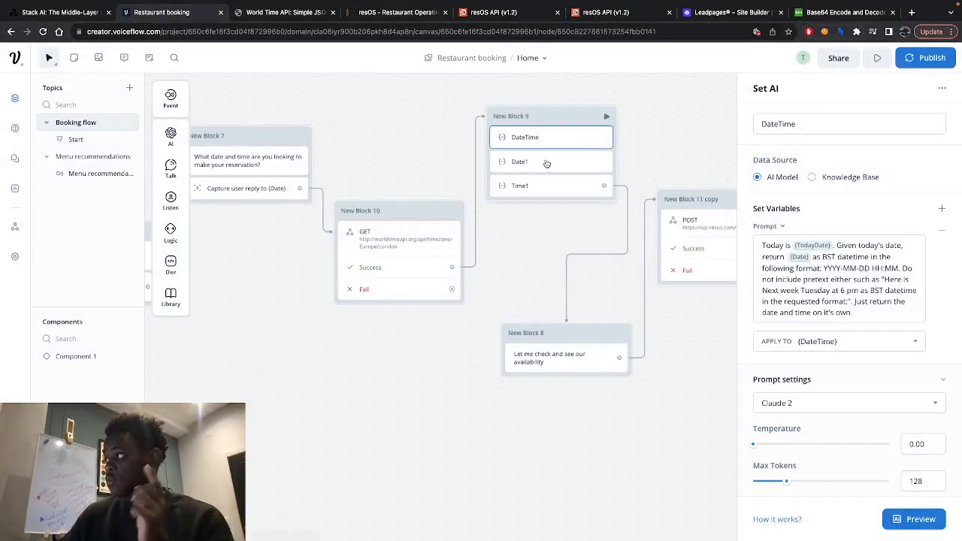
- Inspect the Date1 step's prompt and highlight its YYYY-MM-DD date format
click(546, 164)
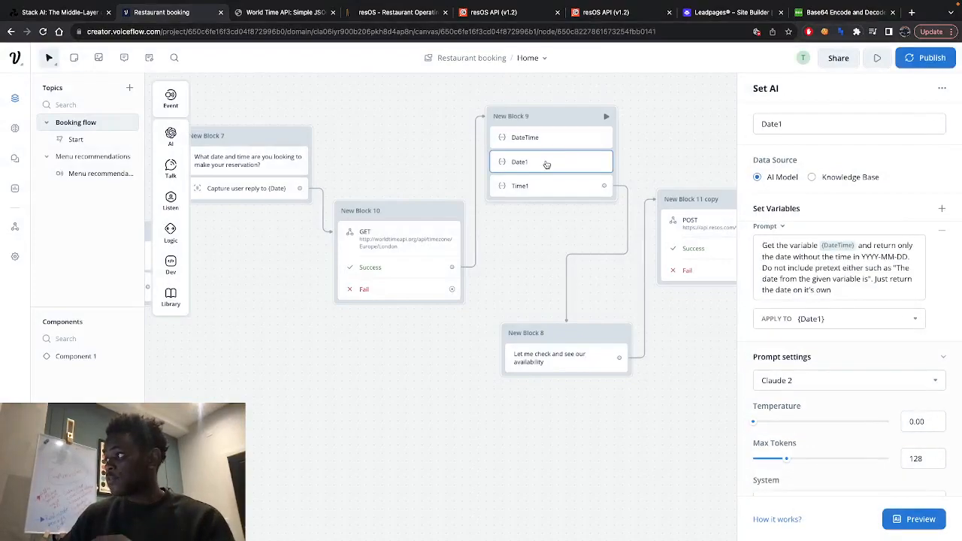
click(852, 290)
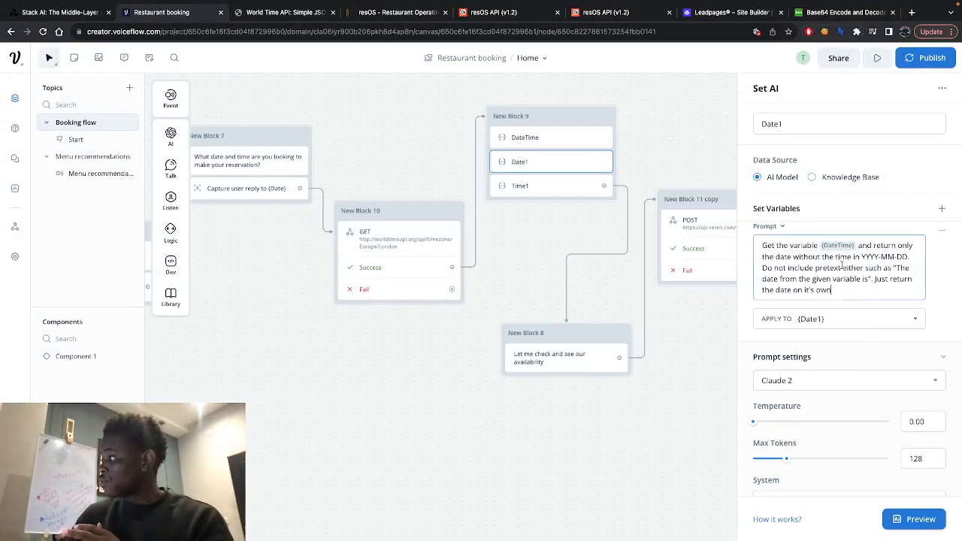
drag(861, 256, 907, 256)
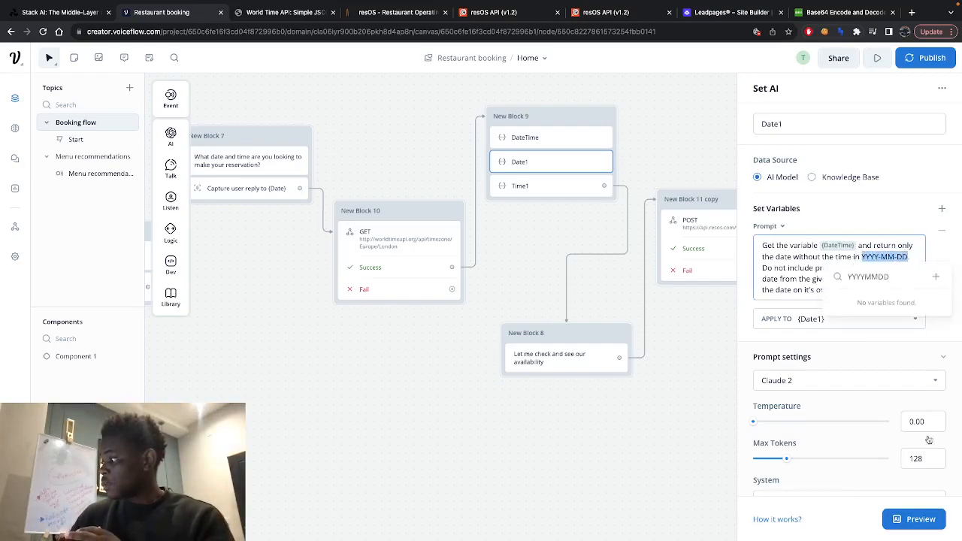
click(776, 248)
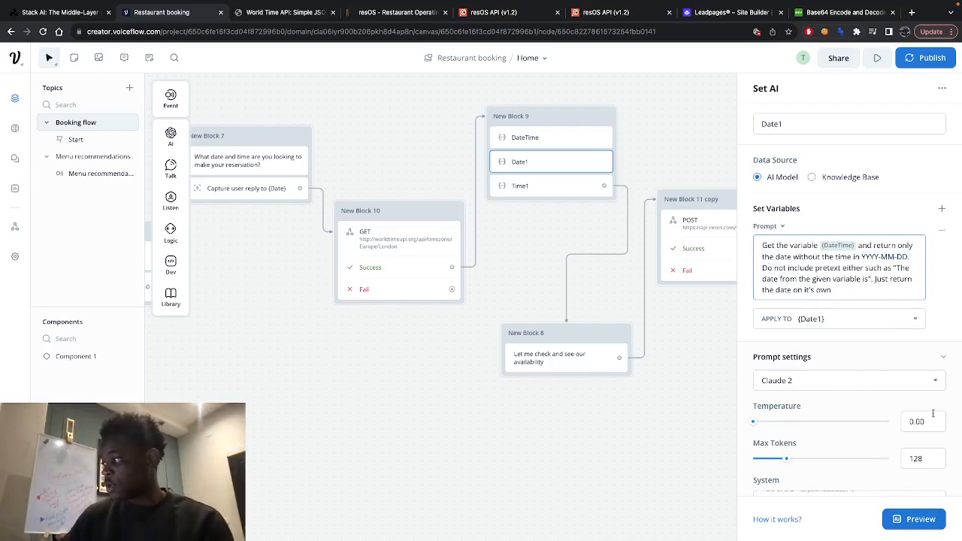
click(920, 524)
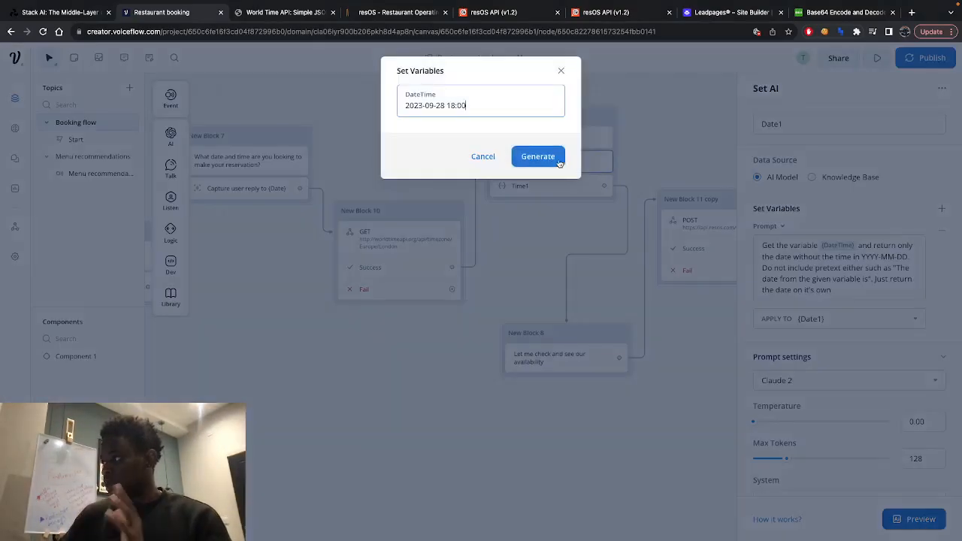
drag(476, 107, 406, 108)
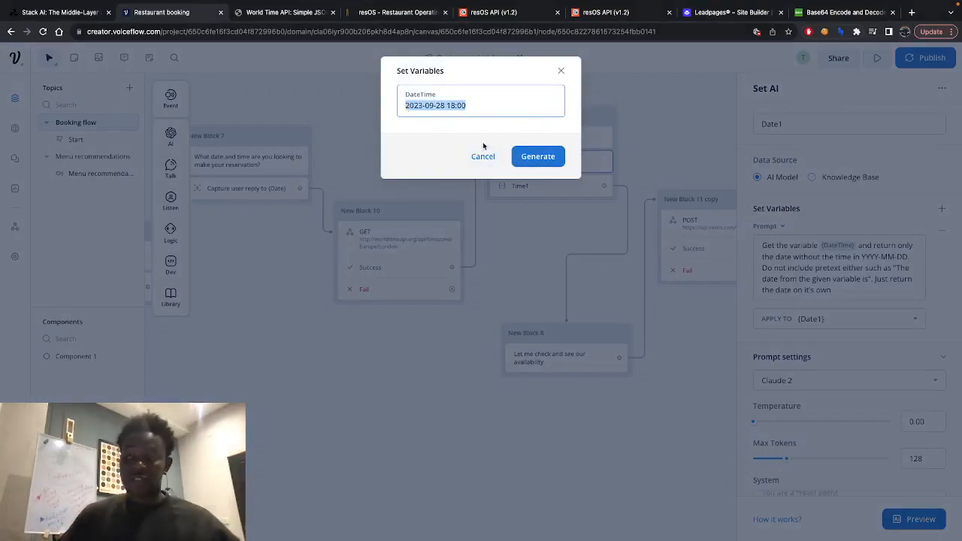
click(529, 159)
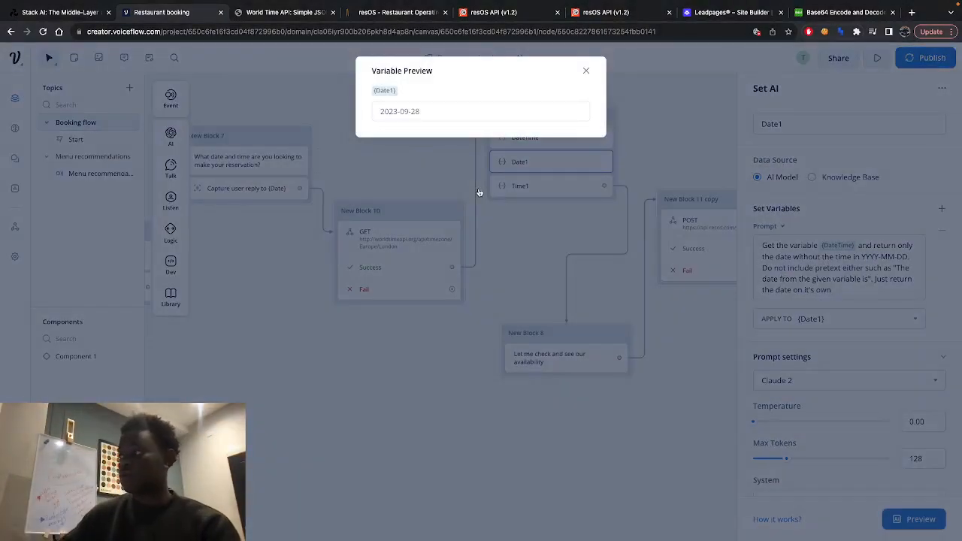
click(479, 193)
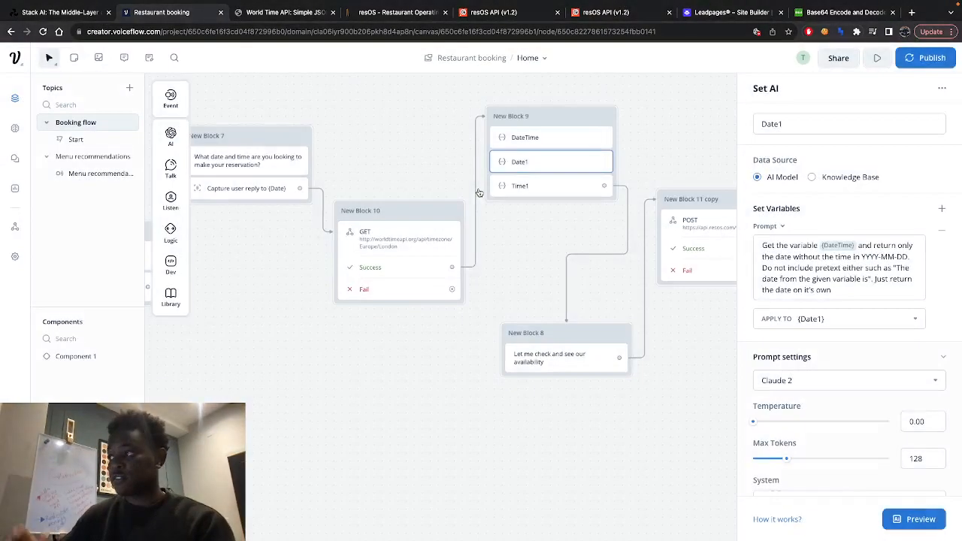
click(528, 185)
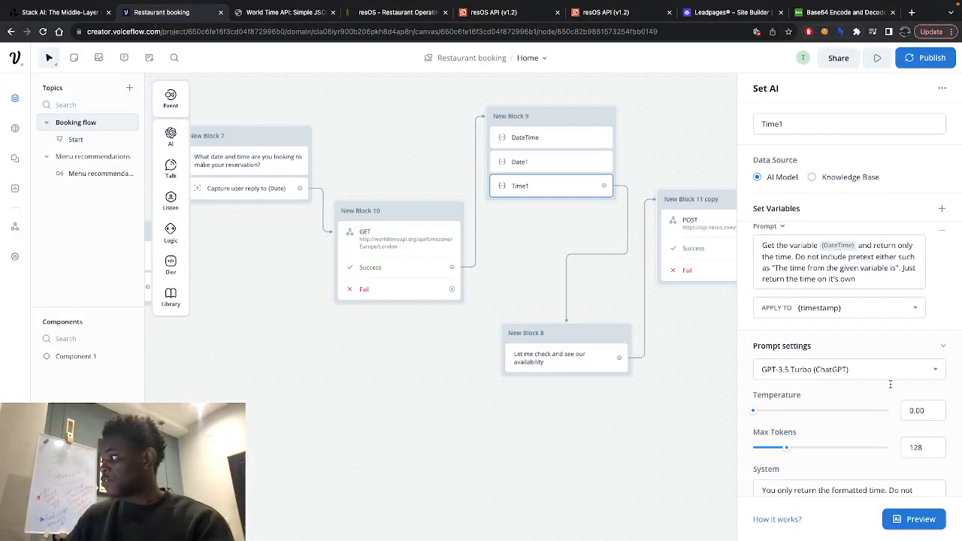
click(913, 519)
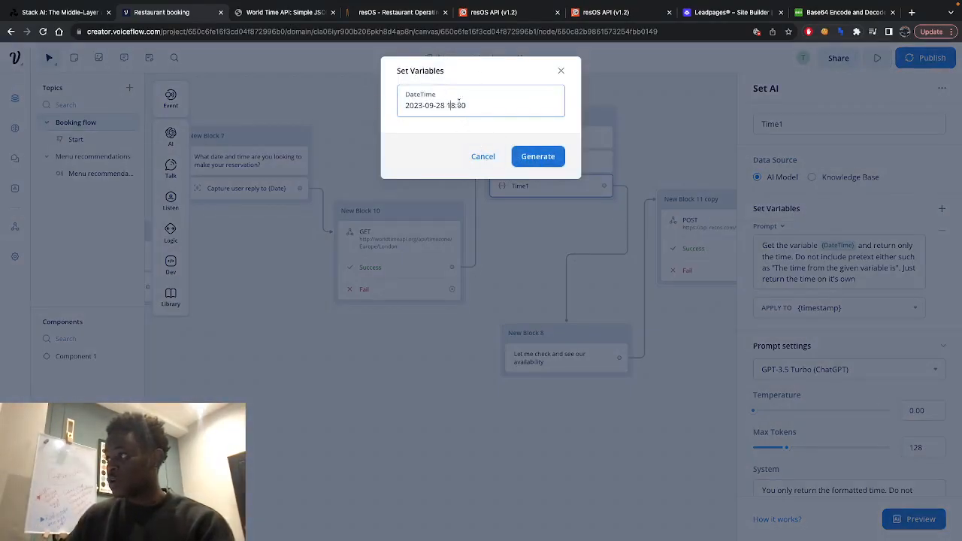
click(528, 155)
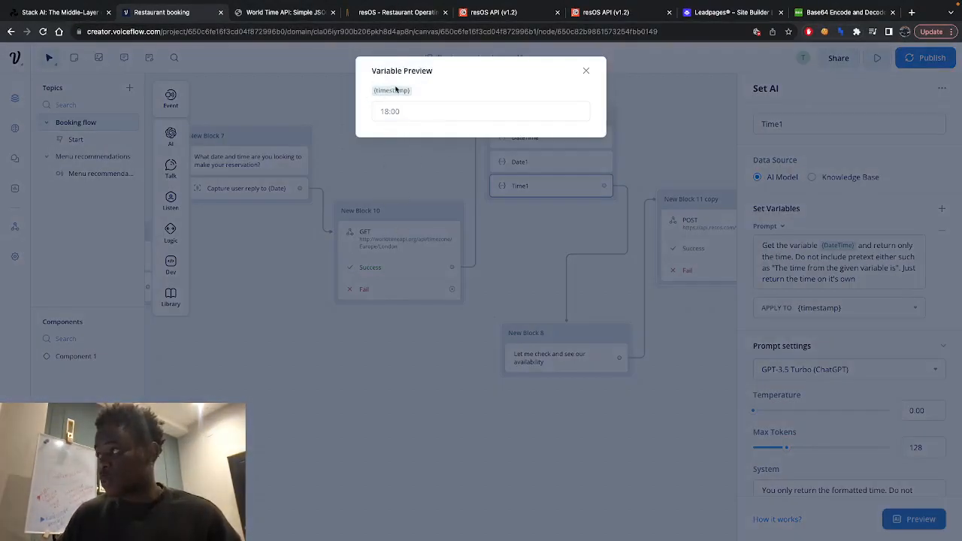
click(571, 263)
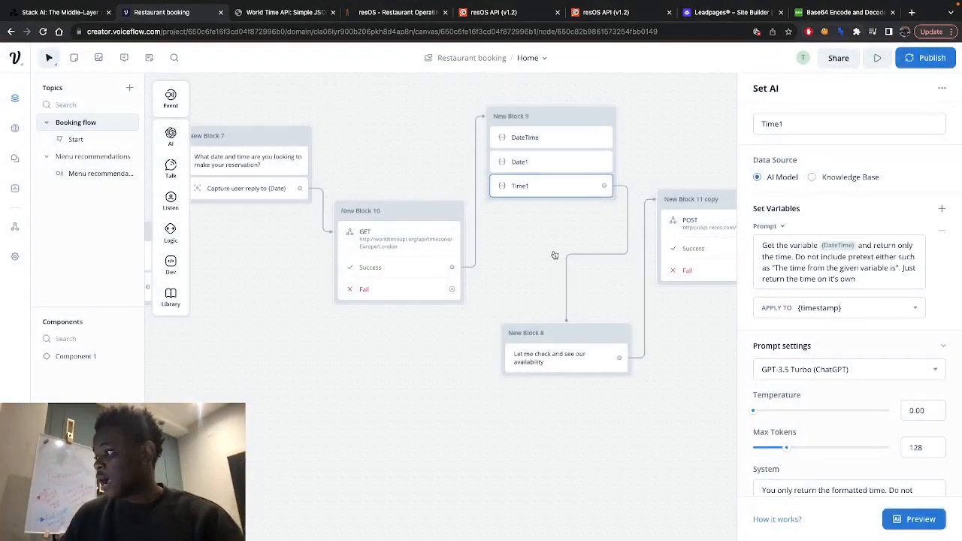
- Open the POST request step for api.resos.com bookings in New Block 11 copy and inspect its Authorization header
scroll(554, 255, right, 4)
scroll(552, 251, down, 2)
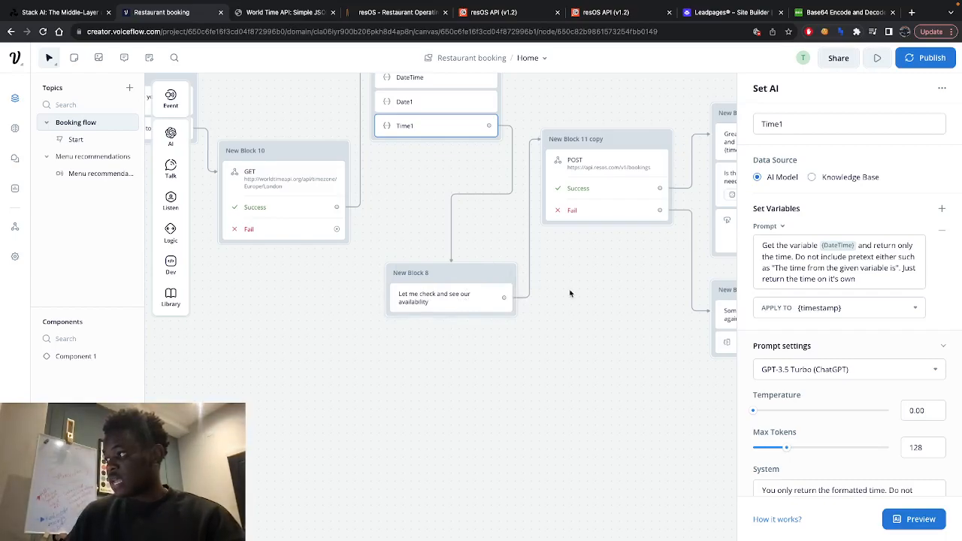
scroll(570, 293, right, 5)
scroll(570, 293, up, 1)
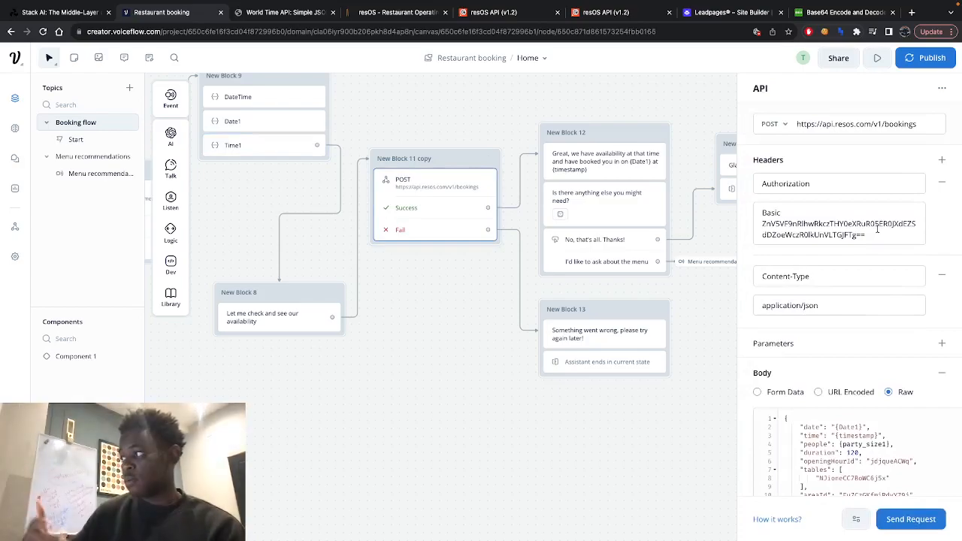
click(872, 229)
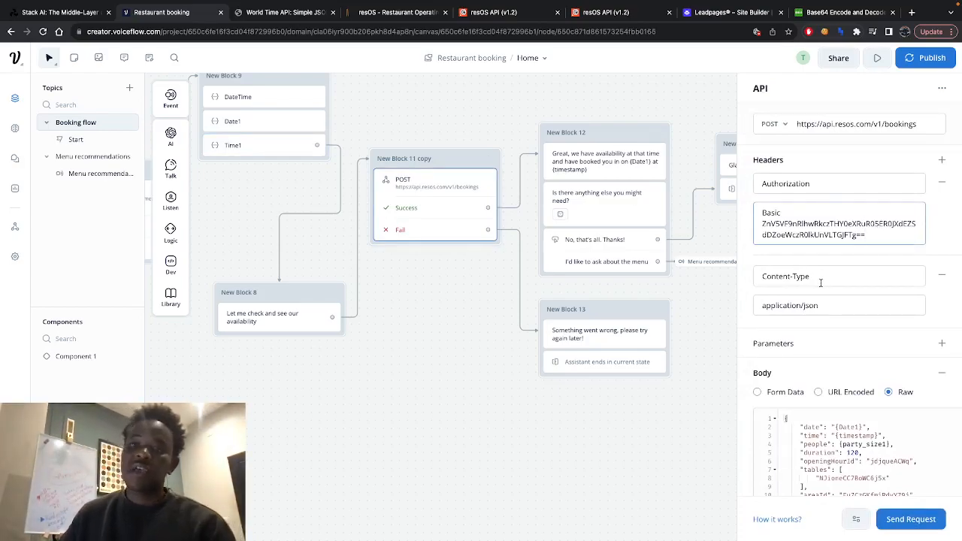
- Switch to the resOS bookings system and examine the newest entry in the unread activity notifications
right_click(394, 14)
click(394, 14)
click(383, 16)
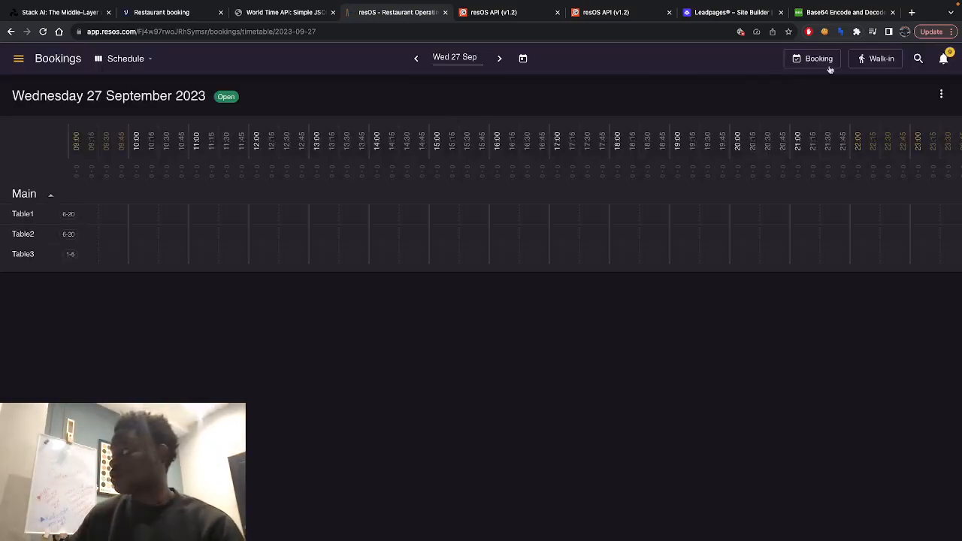
click(946, 61)
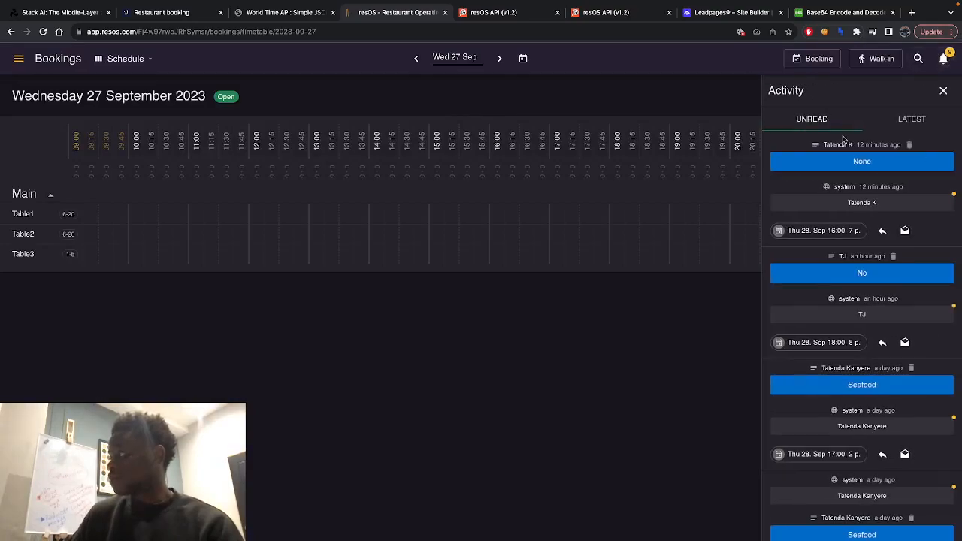
drag(821, 144, 910, 145)
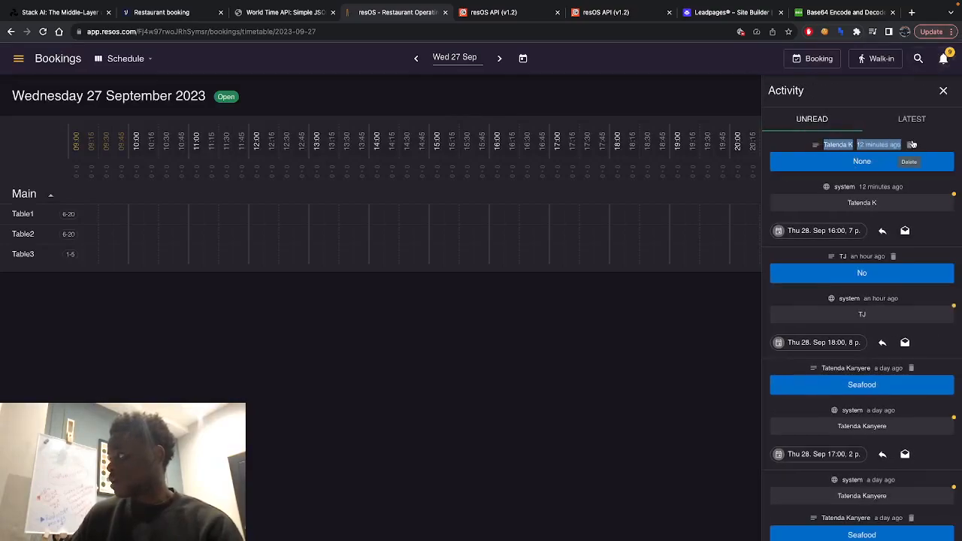
click(799, 187)
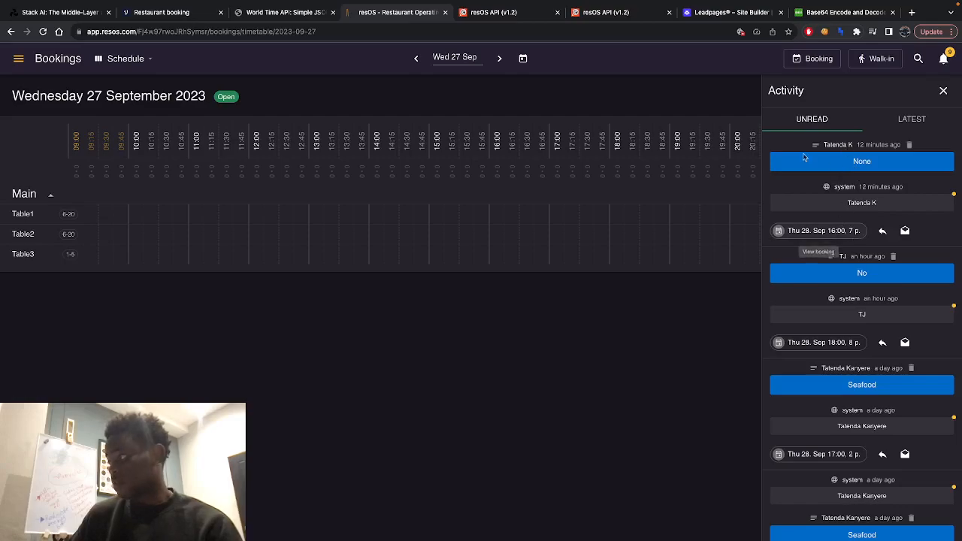
- Open the Thu 28 Sep 16:00 booking for 7 people, examine the guest's name and e-mail, and close it discarding any changes
click(804, 235)
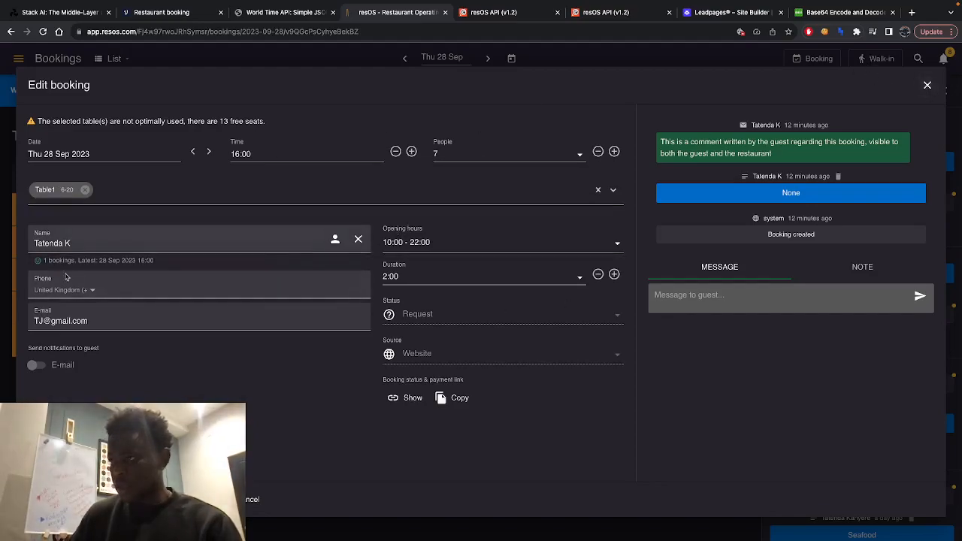
click(124, 242)
click(111, 311)
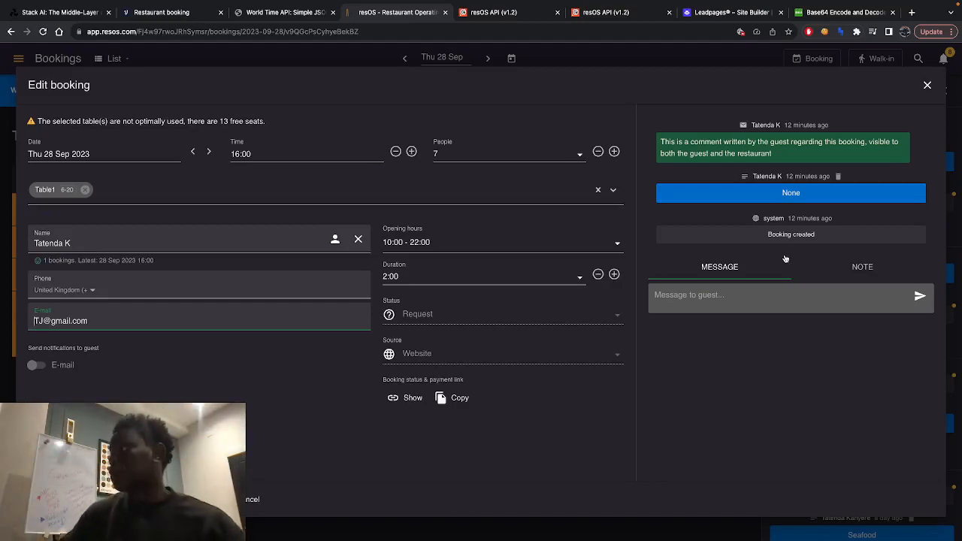
click(926, 85)
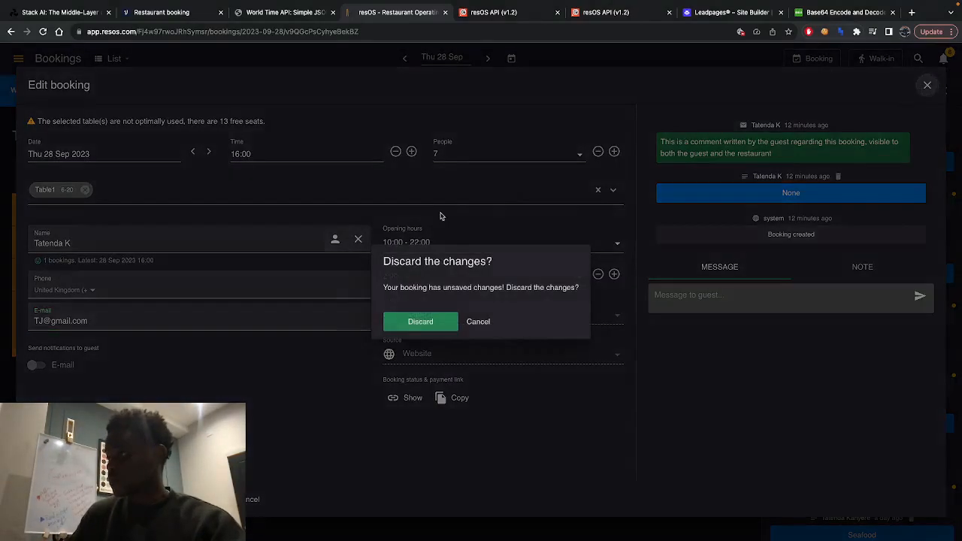
click(418, 321)
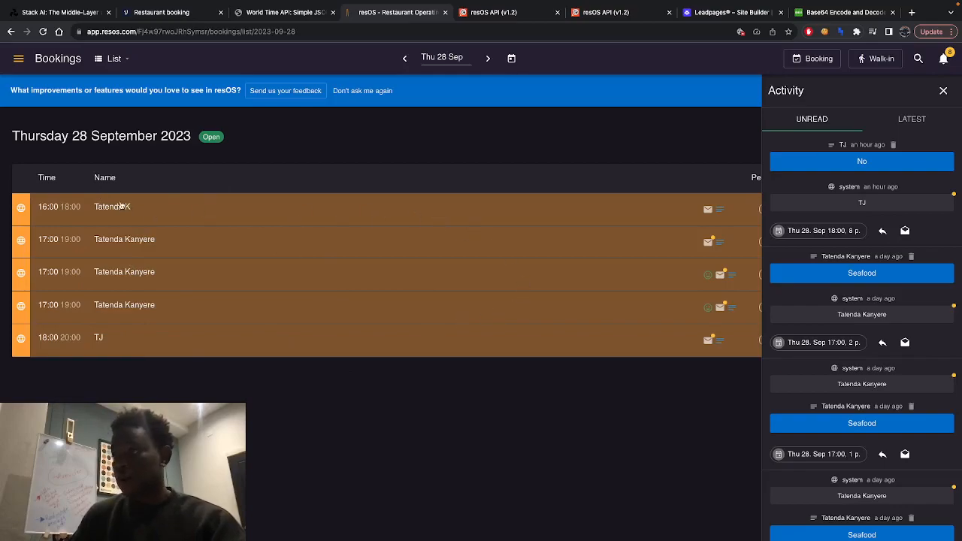
- Reopen the 16:00 booking from the Thursday 28 September list, review its guest comments, and close it without saving
click(115, 207)
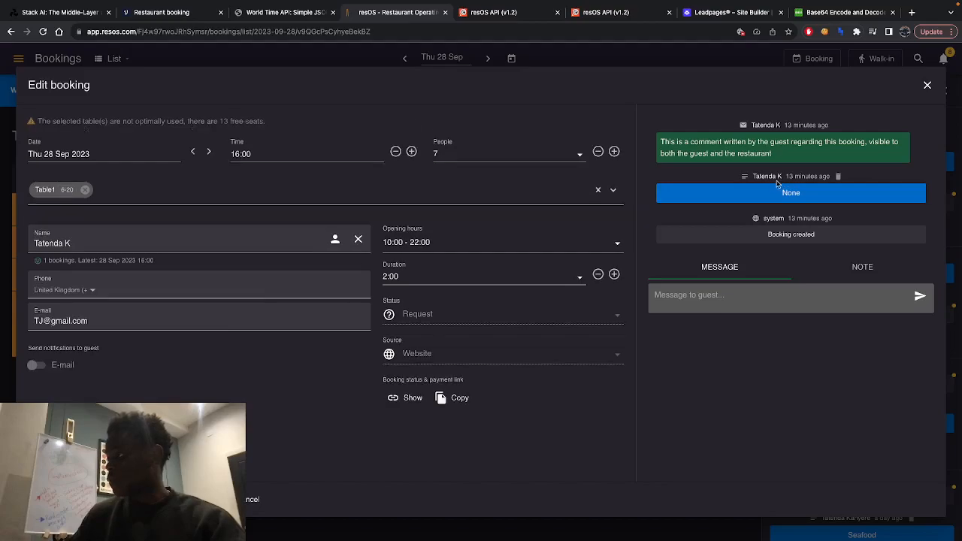
click(927, 85)
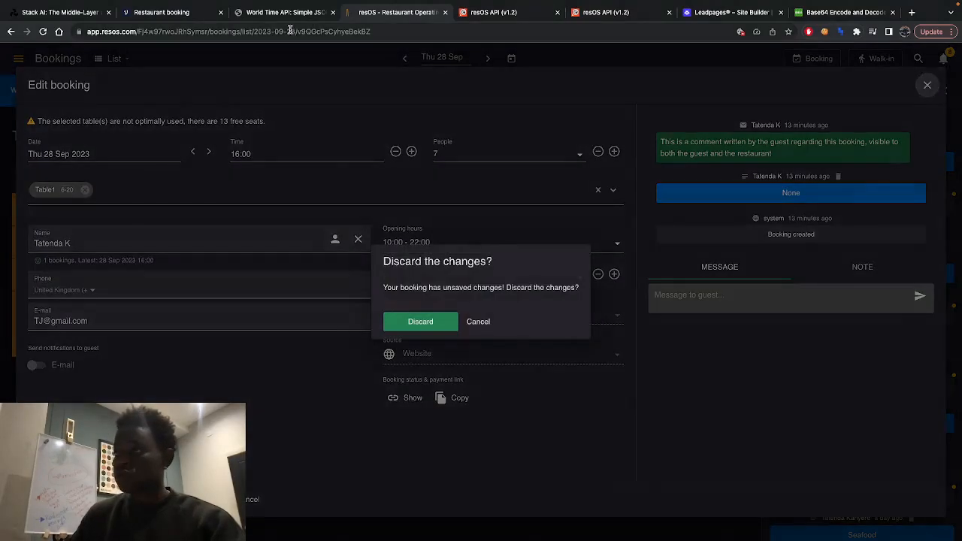
click(420, 322)
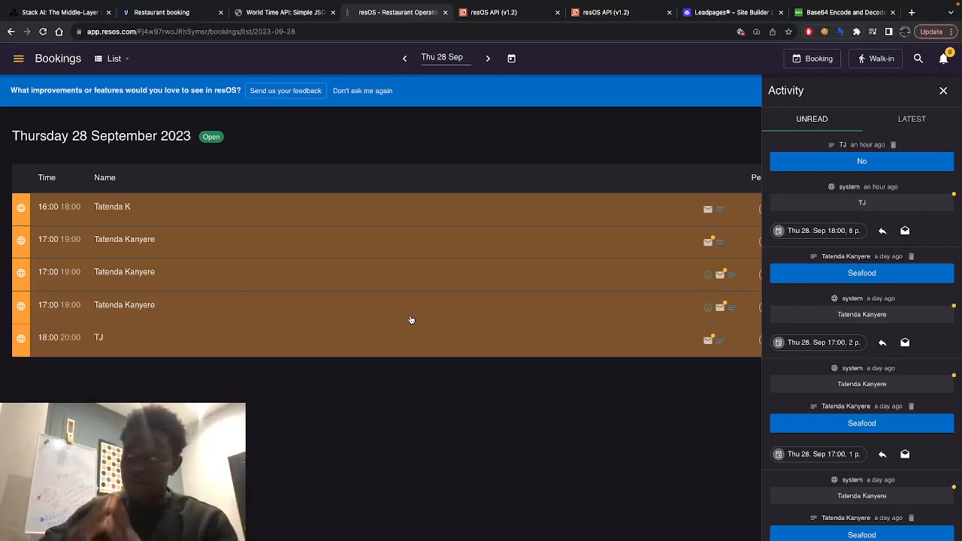
- View the resOS Apps & Features page and locate the API integration
click(21, 59)
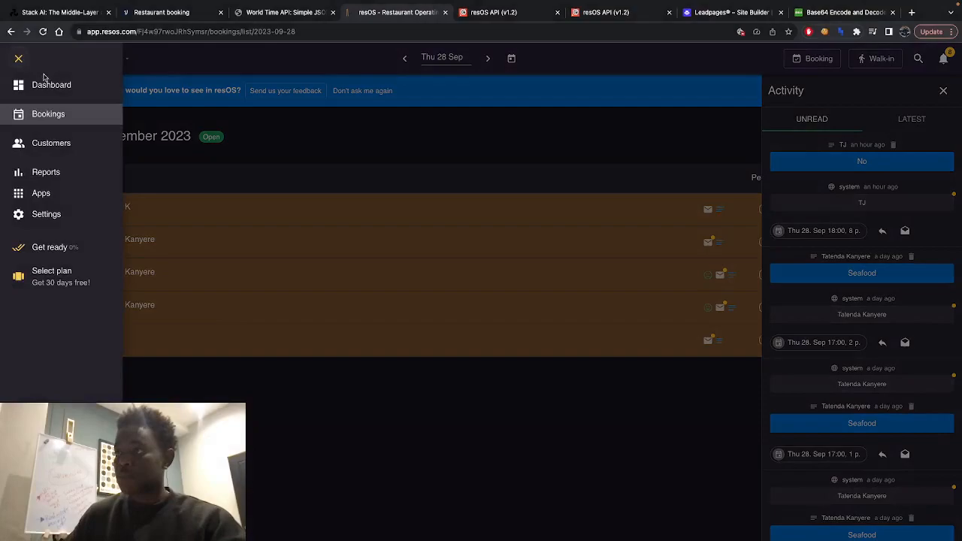
click(47, 196)
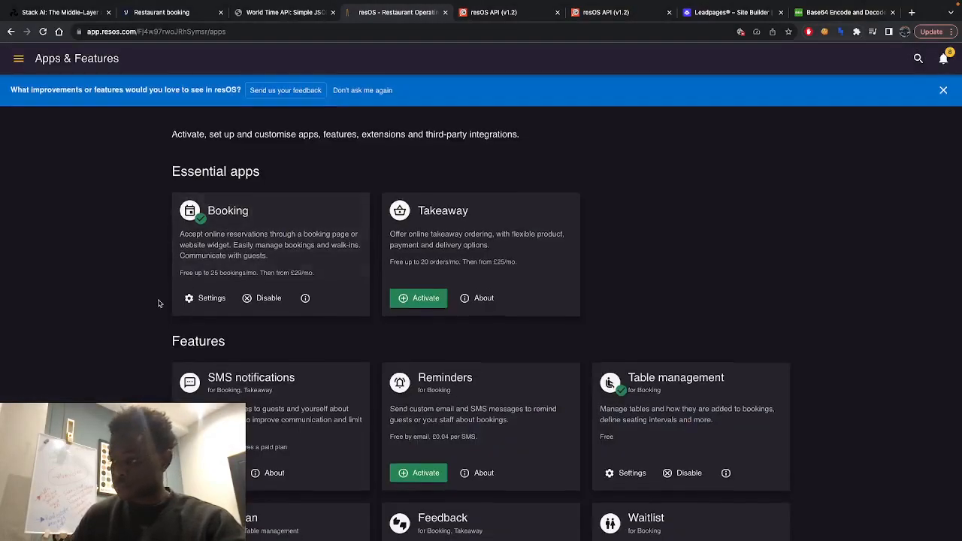
scroll(158, 303, down, 15)
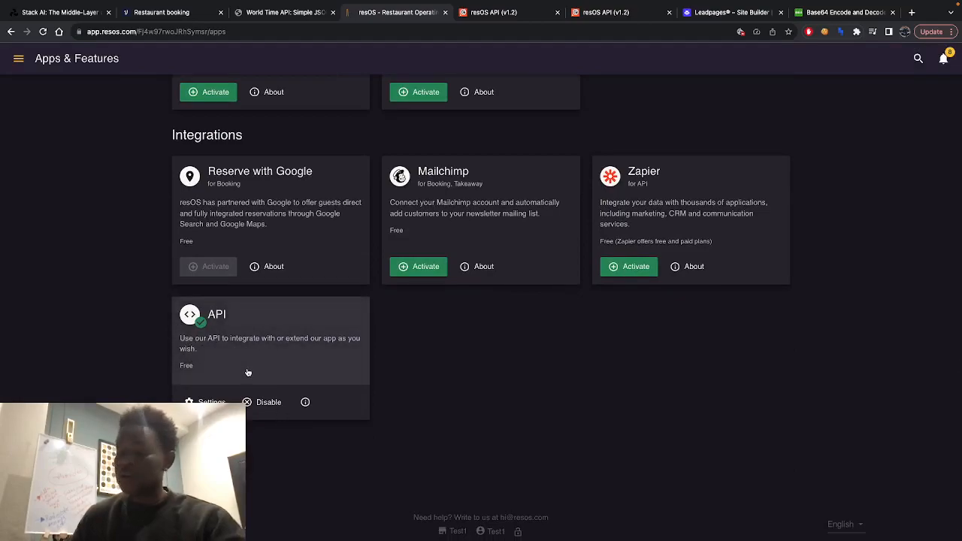
- Open the resOS settings and view the Tables page with the restaurant's areas and tables
click(22, 63)
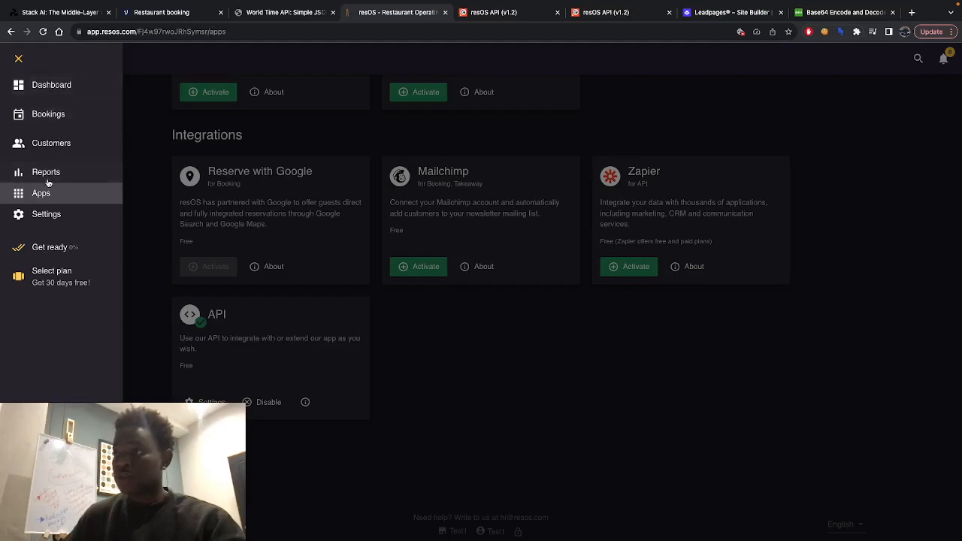
click(54, 216)
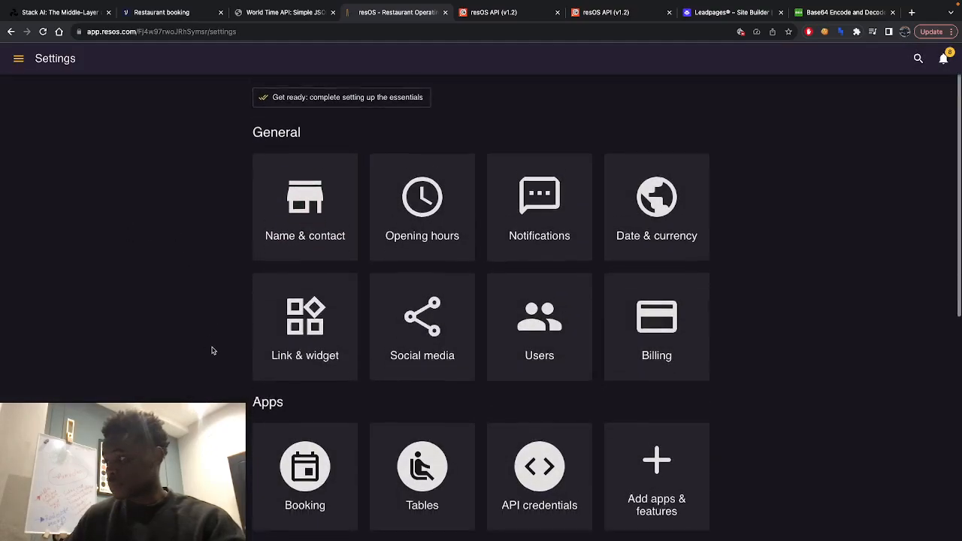
scroll(210, 348, down, 3)
click(418, 154)
scroll(816, 285, down, 5)
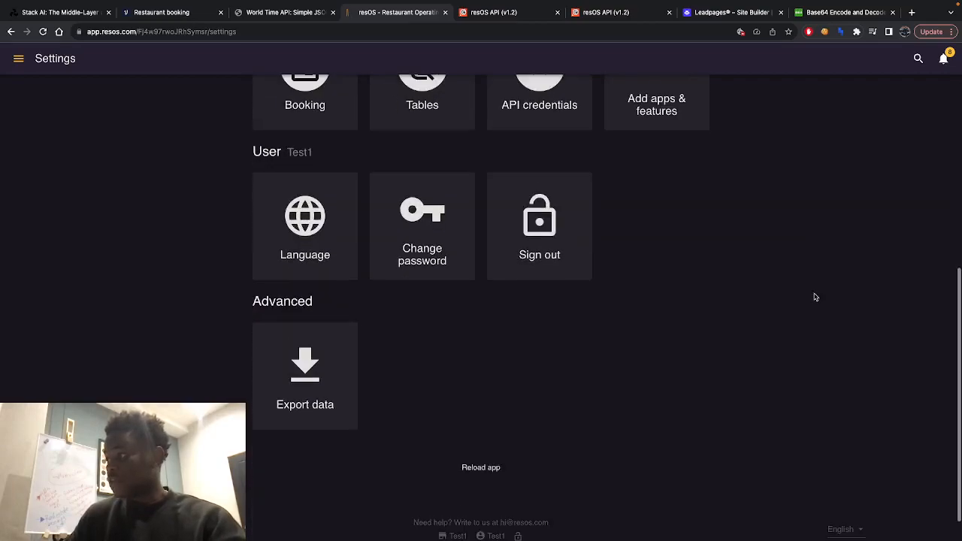
scroll(758, 266, up, 2)
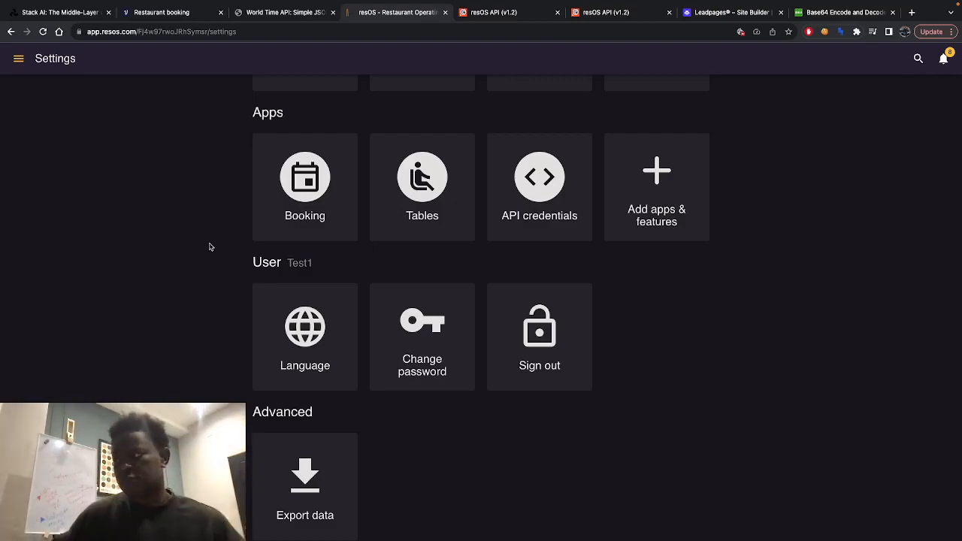
click(422, 195)
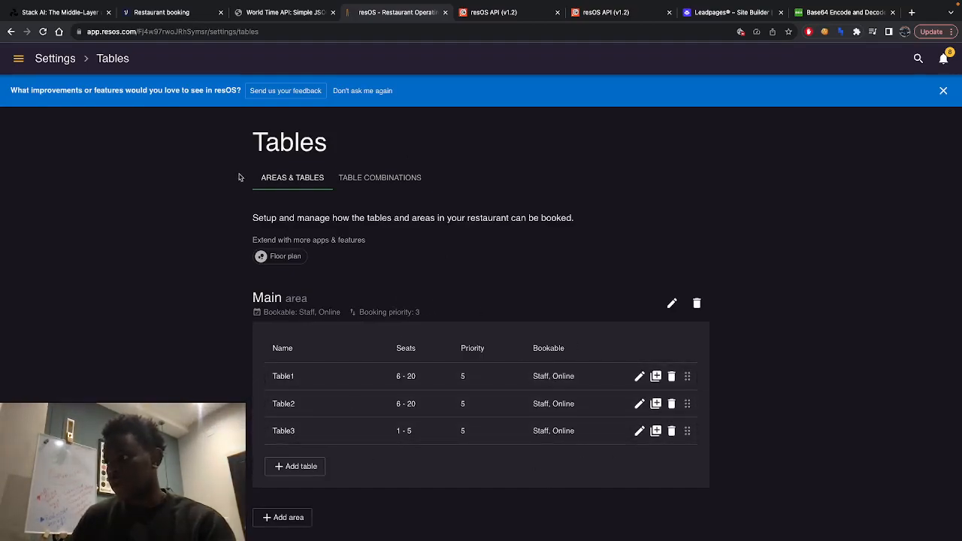
- Return to the settings overview, open API credentials, and generate an additional private API key
click(19, 60)
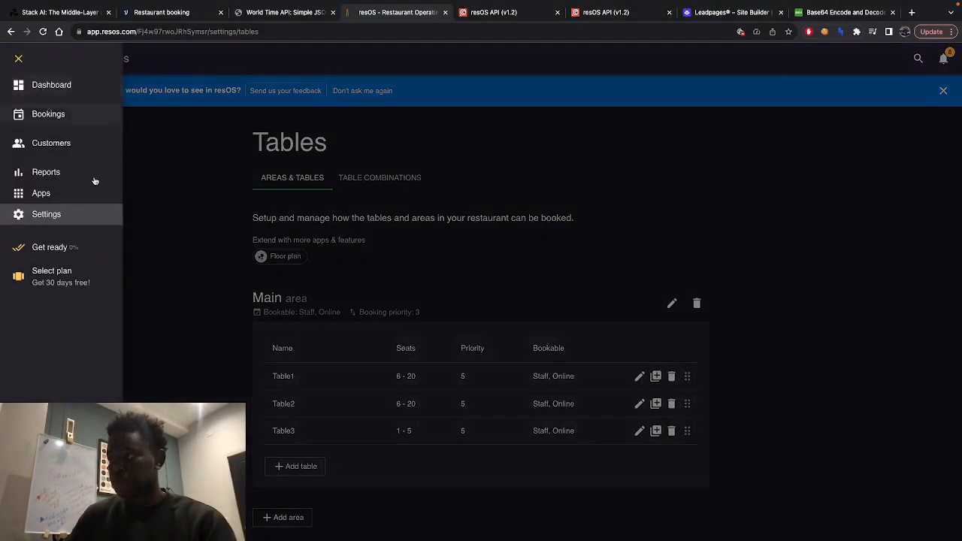
click(317, 229)
click(57, 60)
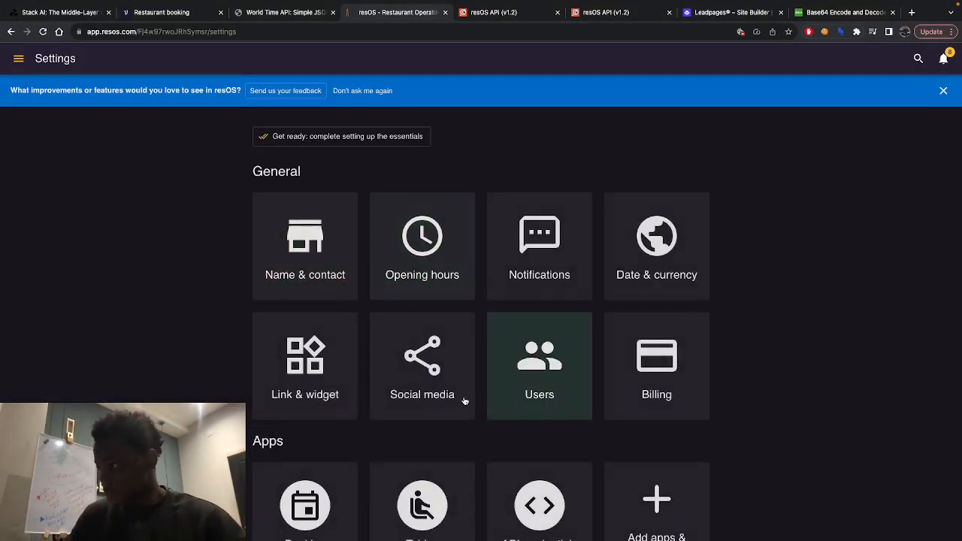
scroll(464, 398, down, 2)
scroll(465, 398, down, 3)
click(539, 151)
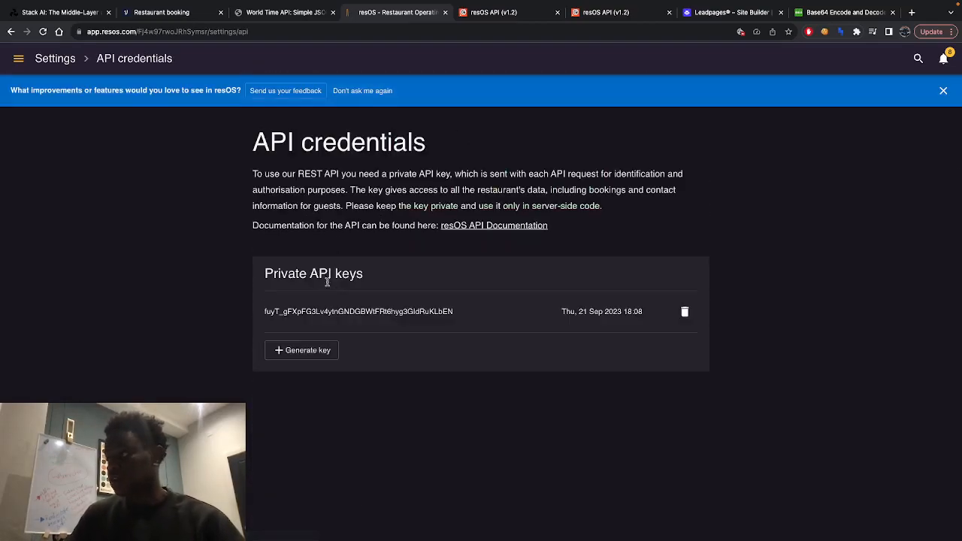
click(325, 356)
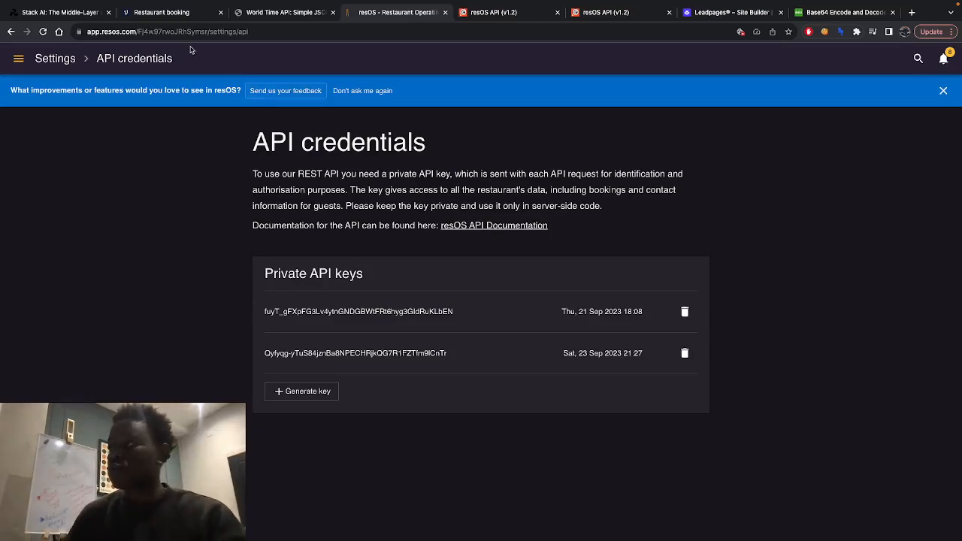
- Review the Voiceflow Authorization header, the resOS private API keys, and the Base64 encoding website's input form
click(193, 23)
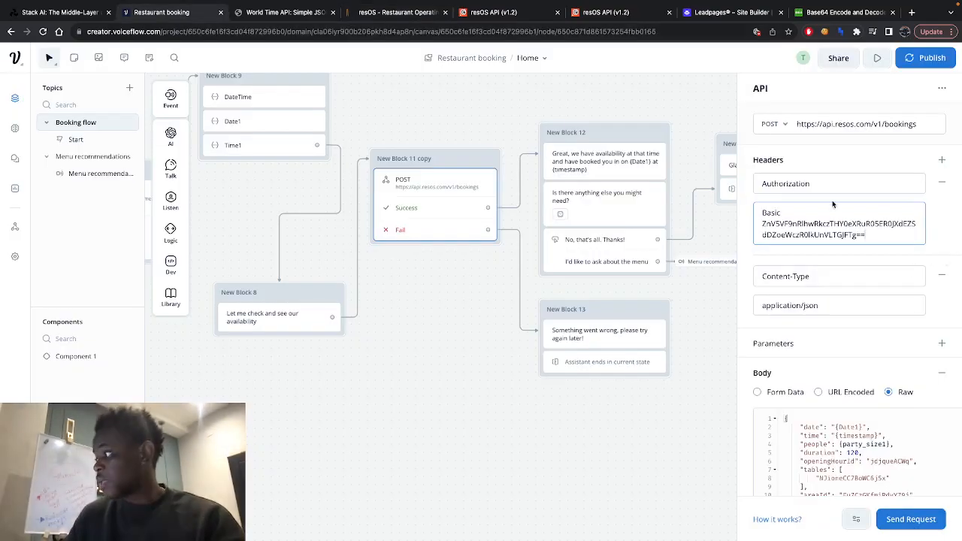
click(819, 17)
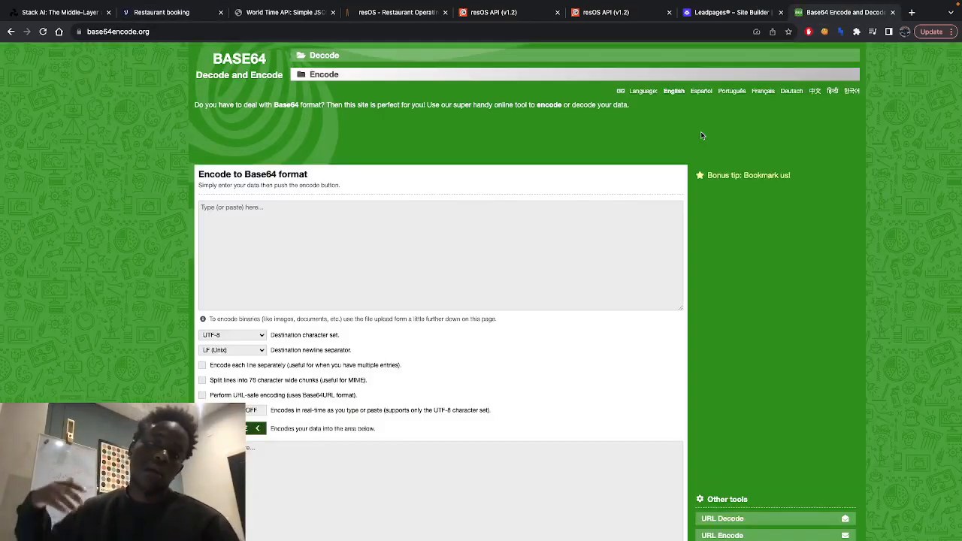
click(244, 210)
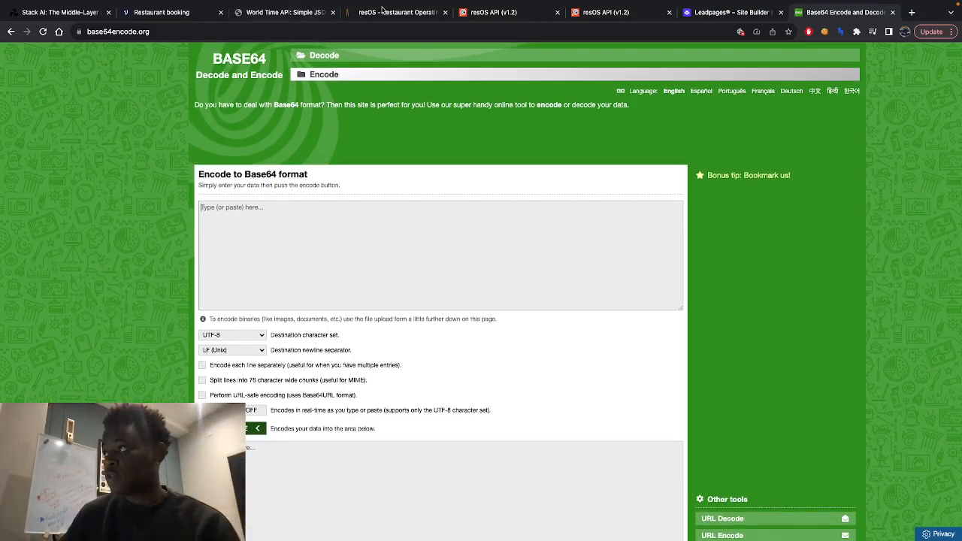
click(385, 12)
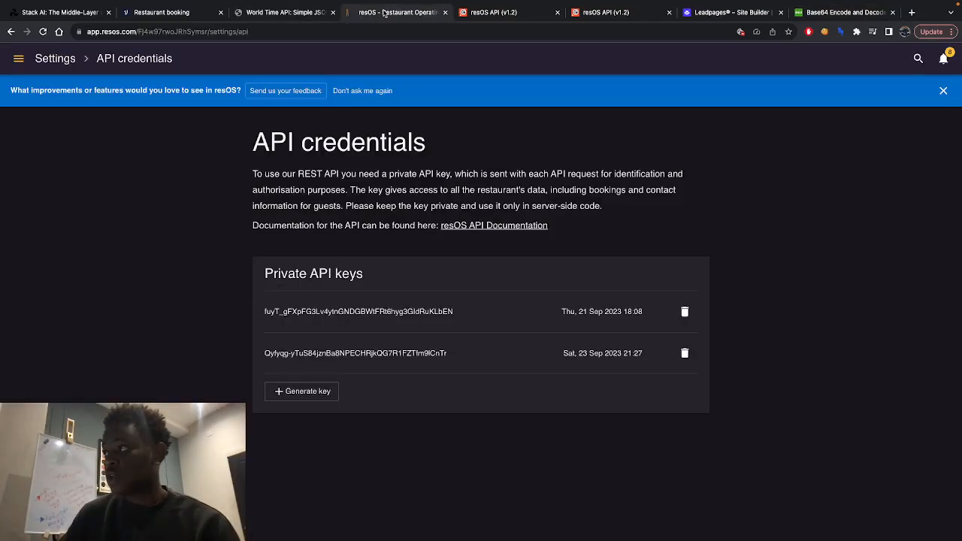
click(839, 16)
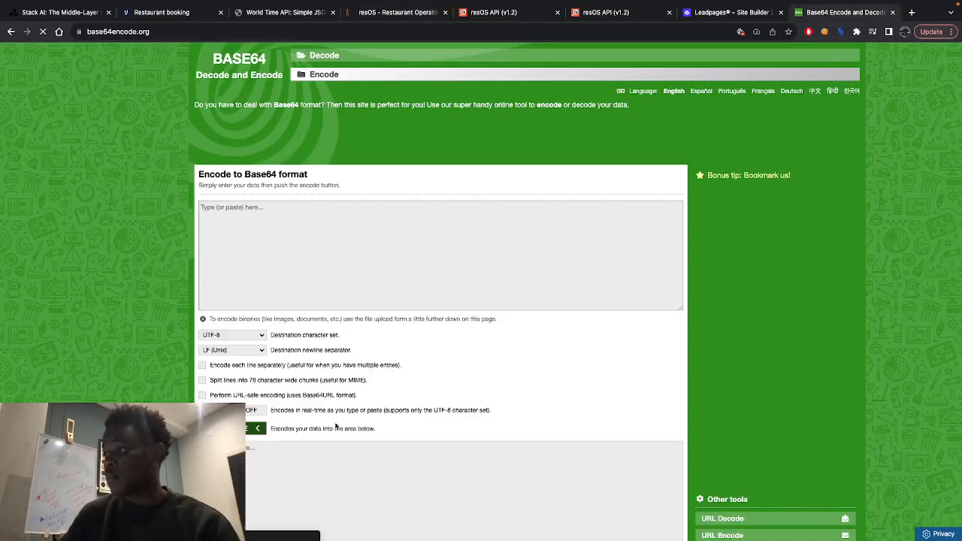
- Switch to the Voiceflow booking flow and highlight the Basic prefix in the POST request's Authorization header value
click(180, 14)
scroll(797, 235, down, 1)
drag(780, 206, 746, 208)
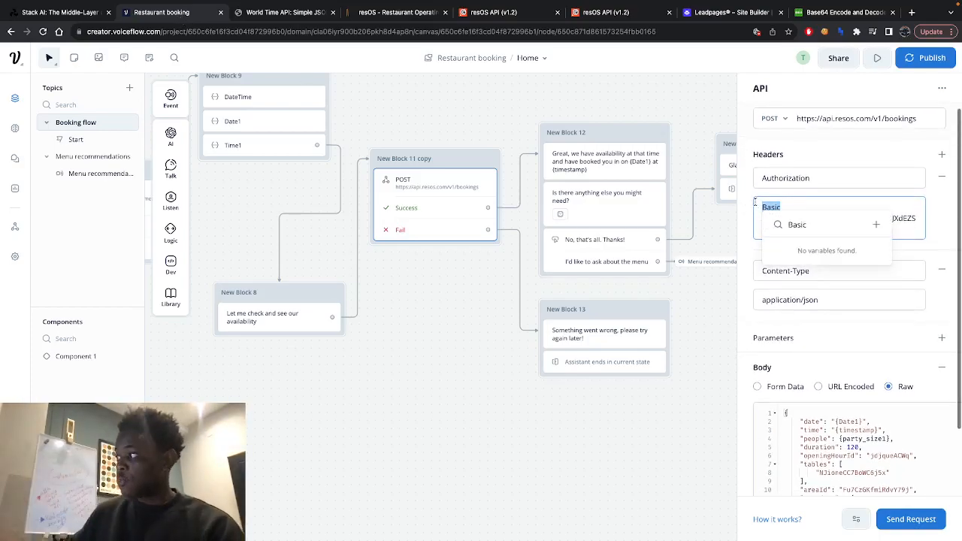
click(940, 232)
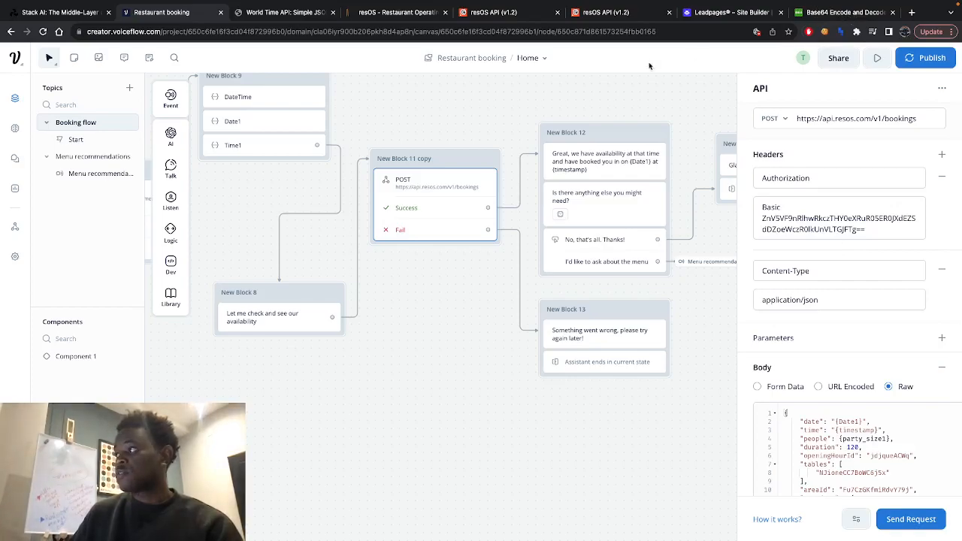
- Examine the resOS API documentation on API key authentication, Base64 encoding of the key, and HTTP status codes
click(489, 13)
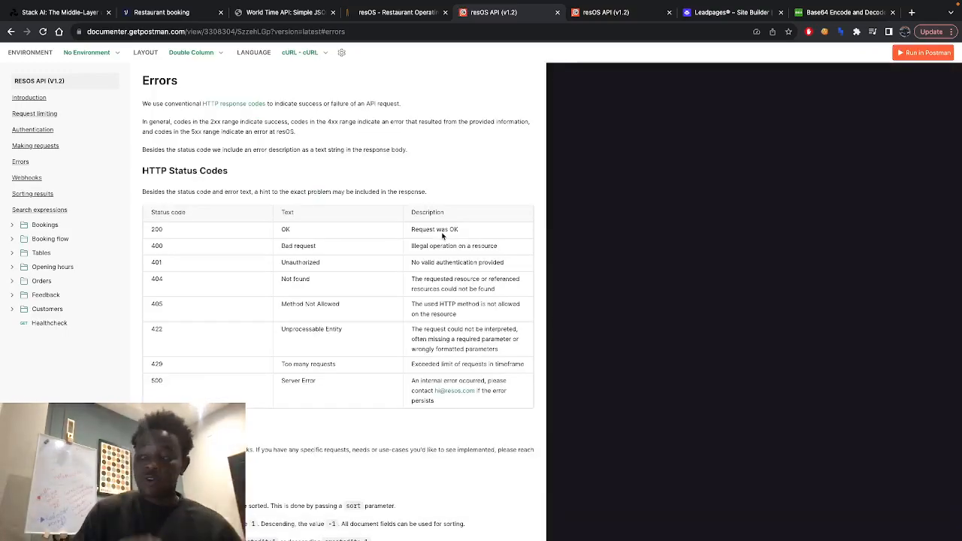
scroll(249, 217, up, 20)
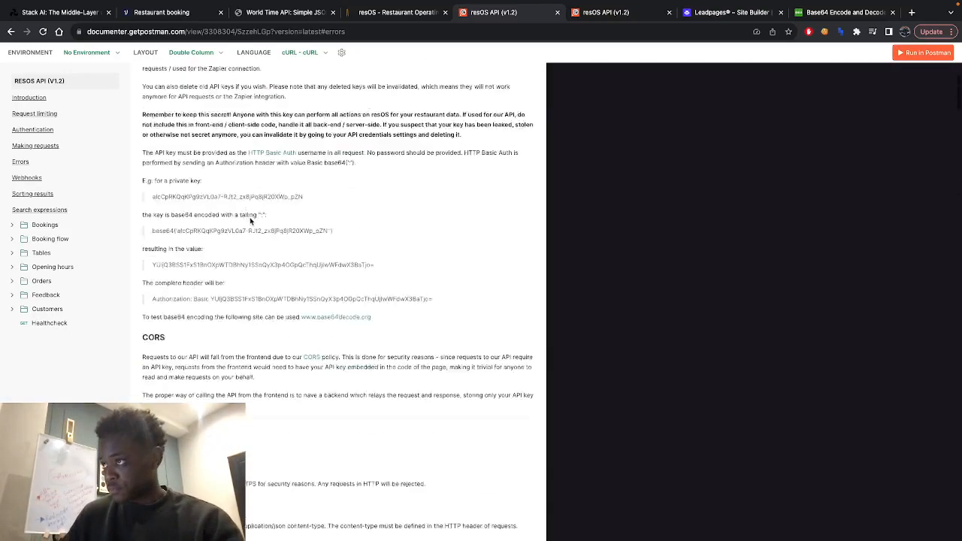
scroll(289, 330, down, 3)
scroll(289, 331, down, 2)
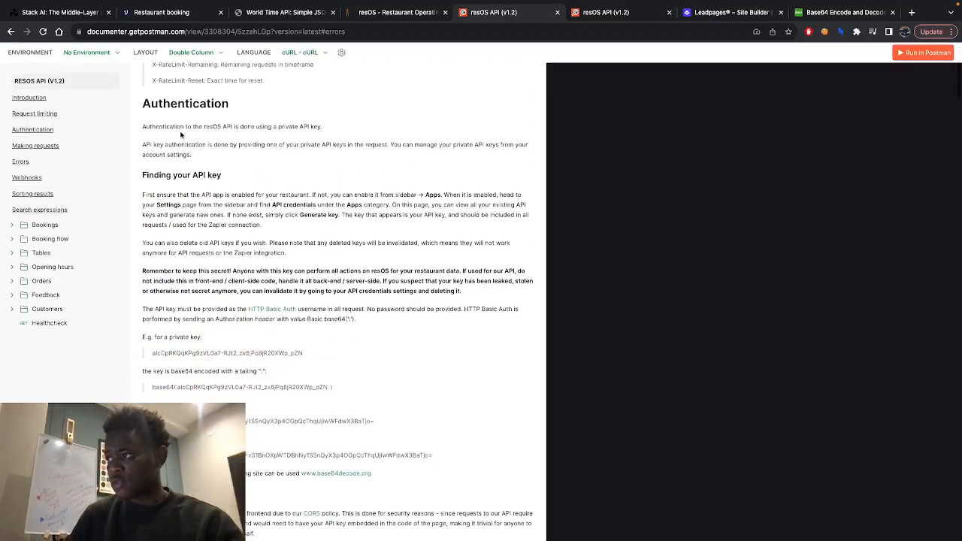
scroll(316, 278, down, 2)
scroll(325, 236, down, 2)
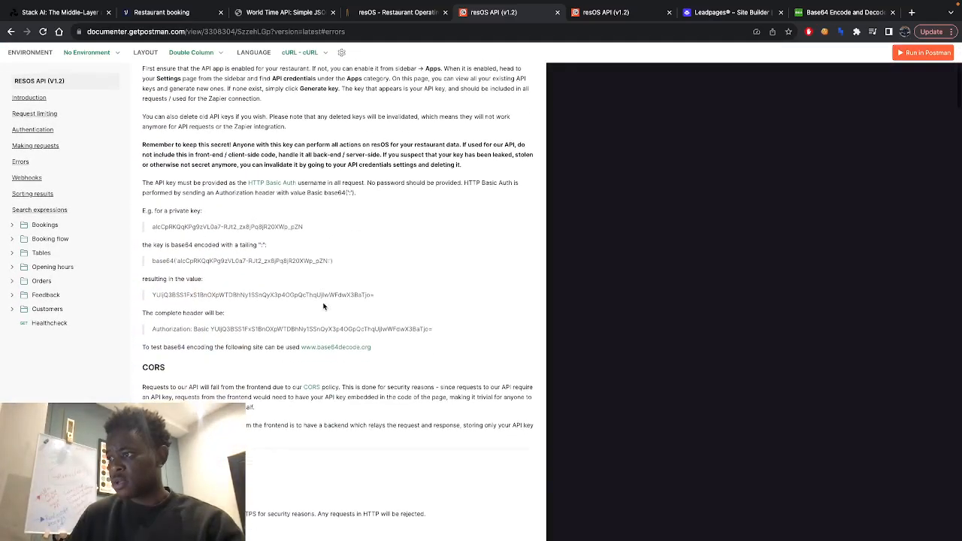
scroll(264, 344, down, 8)
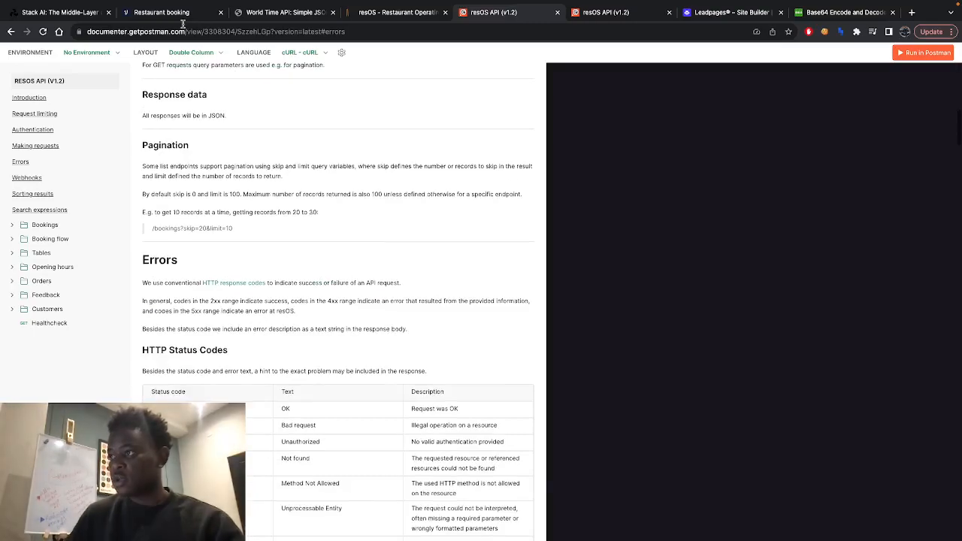
scroll(250, 259, down, 8)
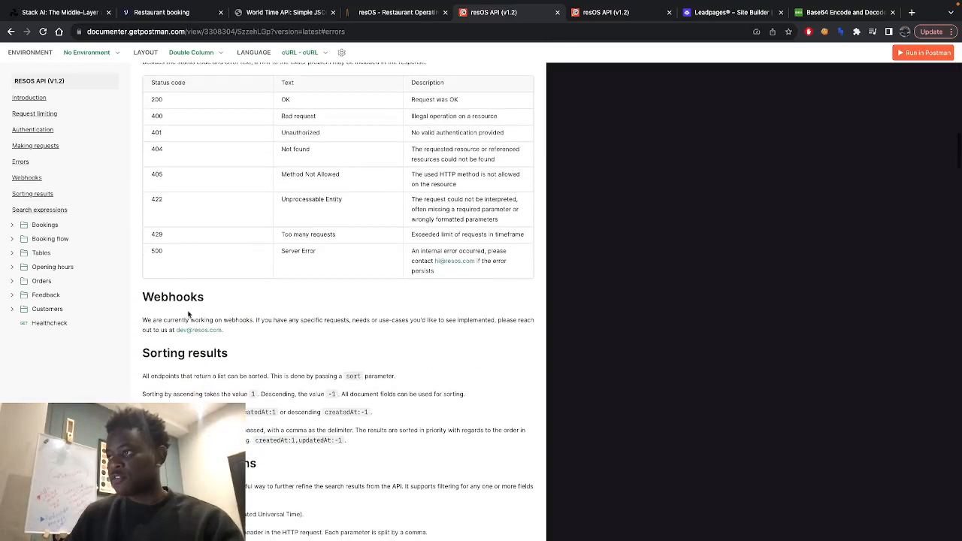
scroll(198, 179, up, 5)
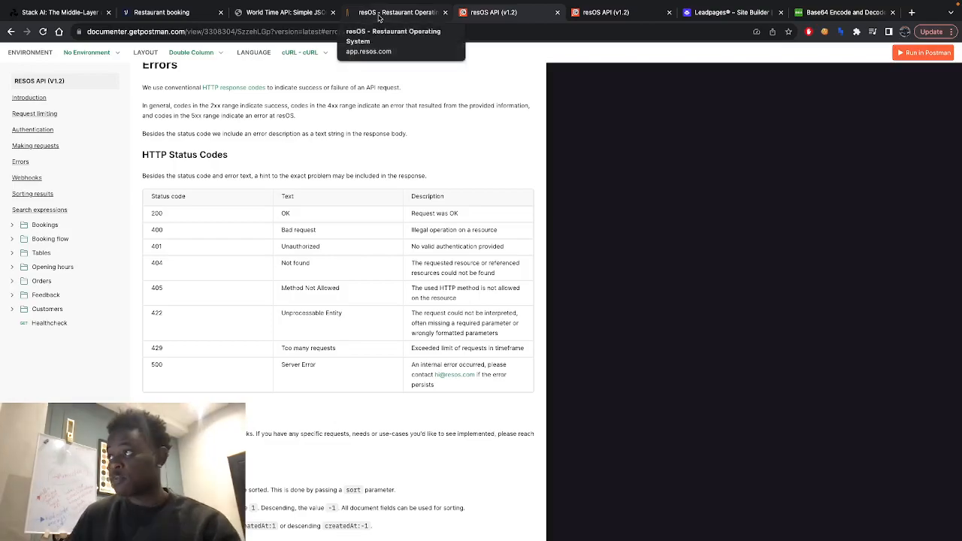
- Return to the Voiceflow flow and review the raw JSON body of the bookings POST request
click(161, 13)
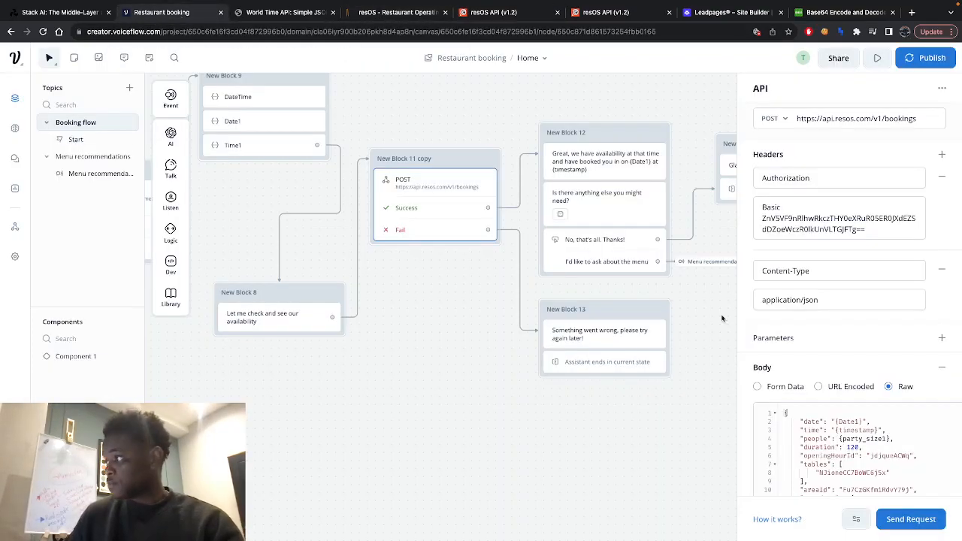
scroll(822, 374, down, 1)
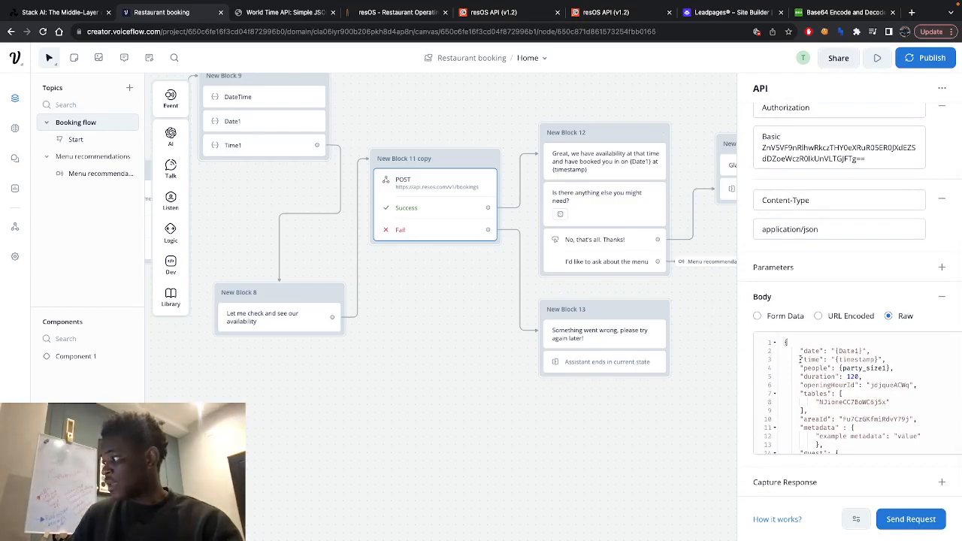
scroll(800, 359, left, 2)
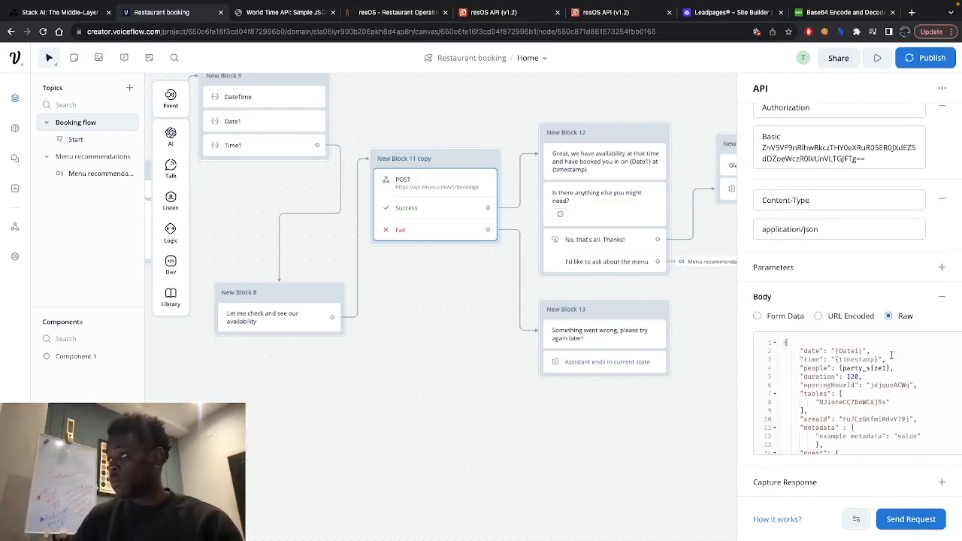
- Open the Create booking endpoint in the resOS API documentation and expand its full sample JSON body
click(389, 13)
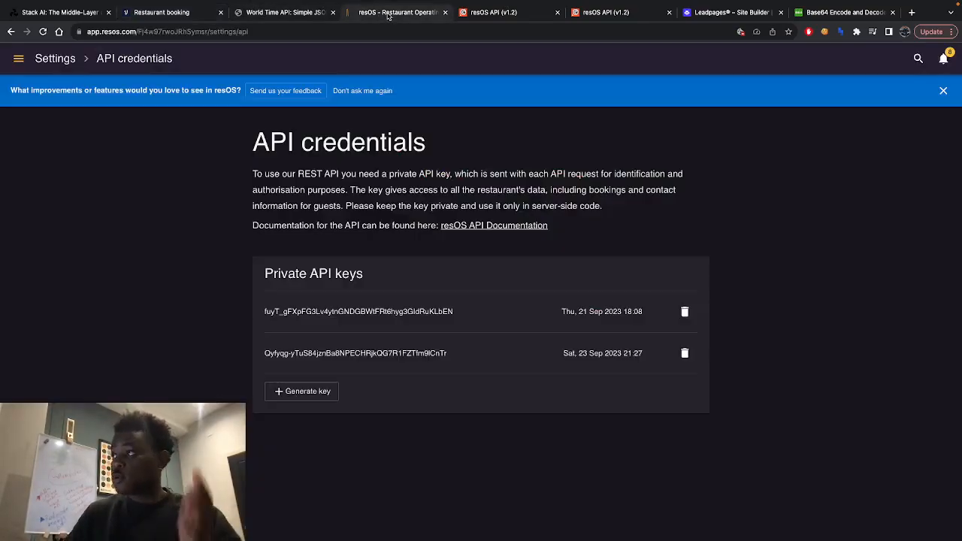
click(293, 13)
click(518, 12)
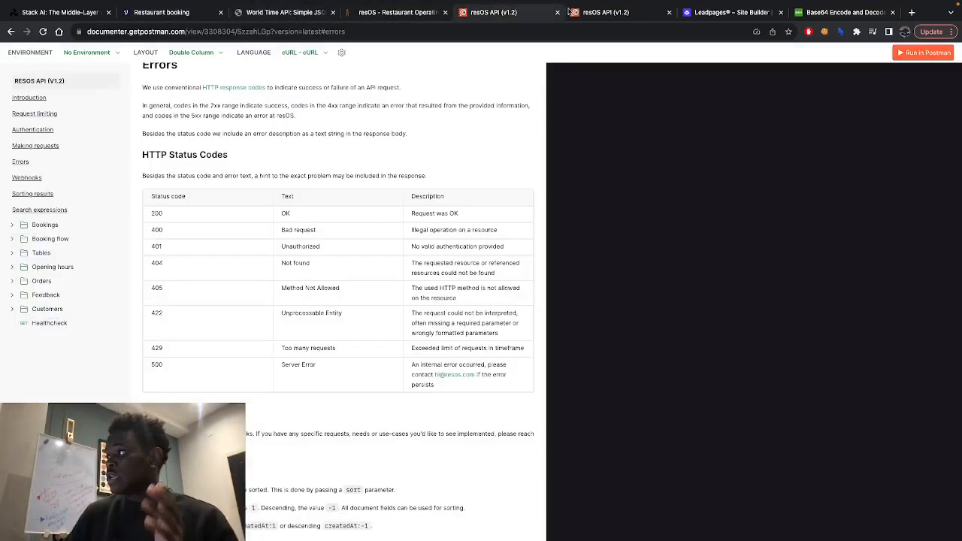
click(588, 13)
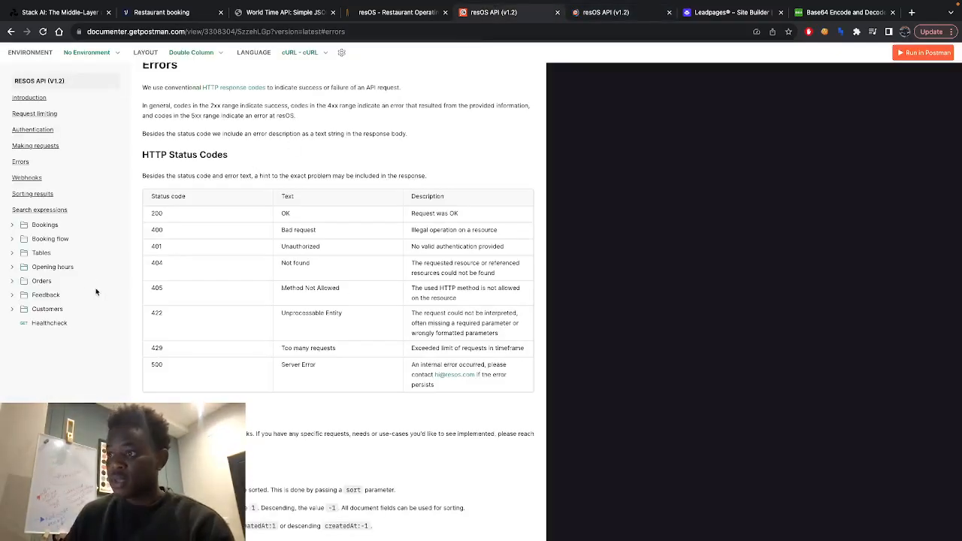
click(12, 226)
click(54, 269)
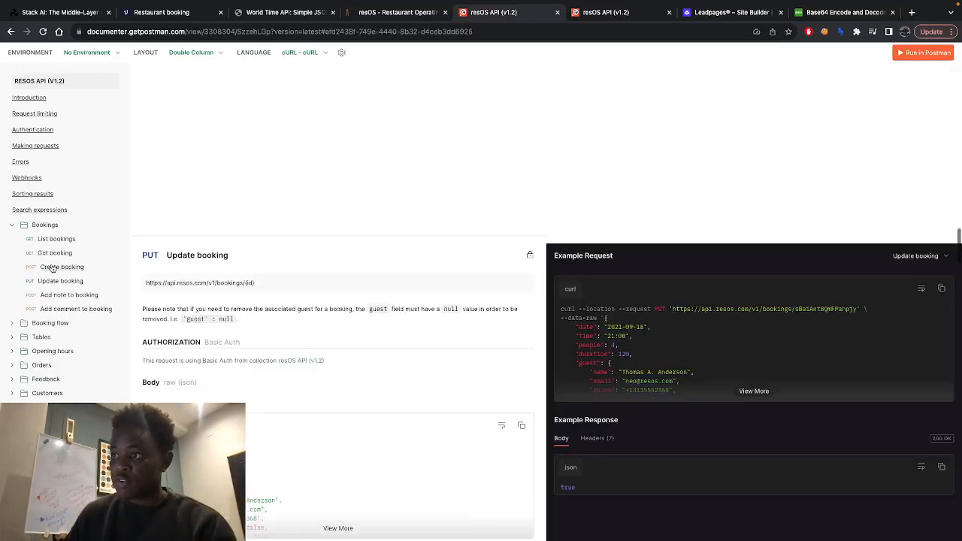
scroll(235, 402, down, 1)
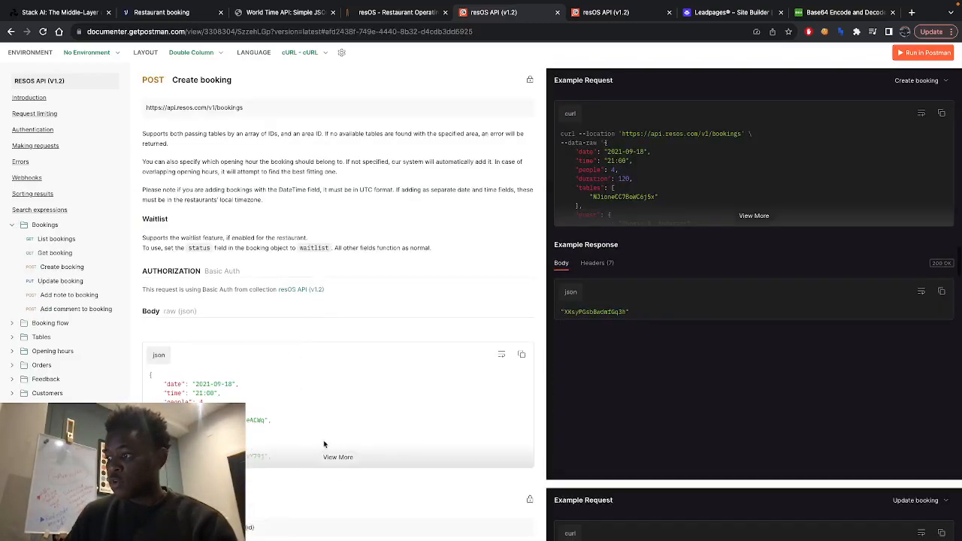
click(335, 459)
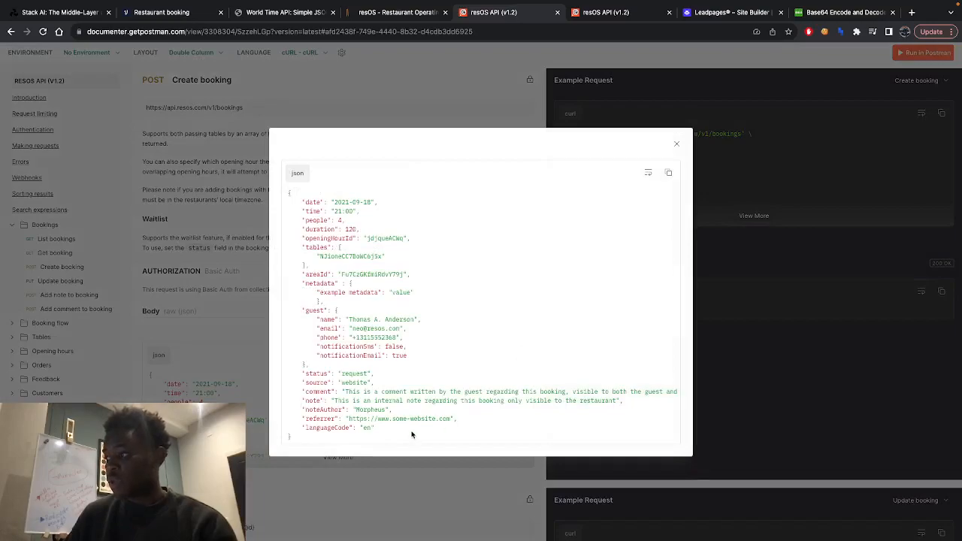
- Select the entire Create booking sample JSON and compare it with the request body in Voiceflow
drag(412, 435, 274, 194)
click(381, 283)
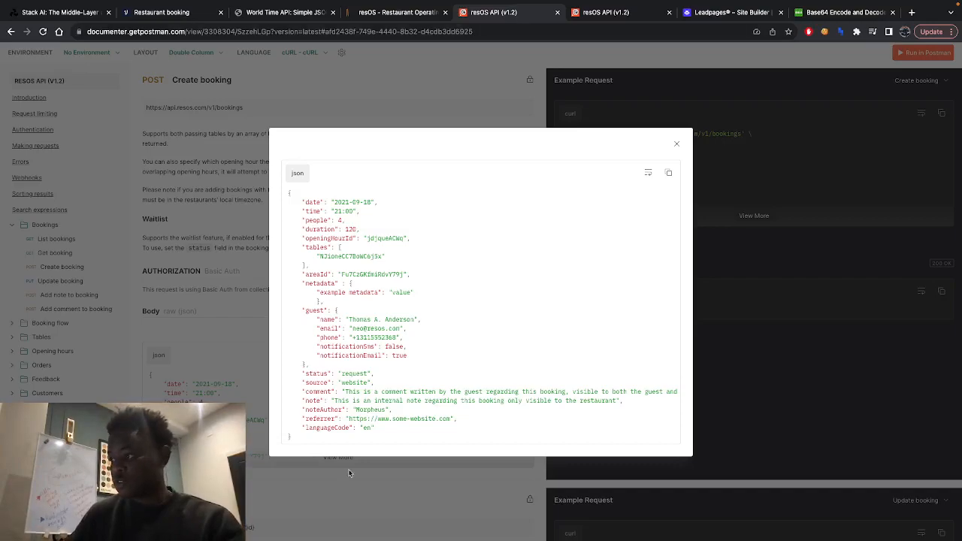
drag(340, 433, 247, 188)
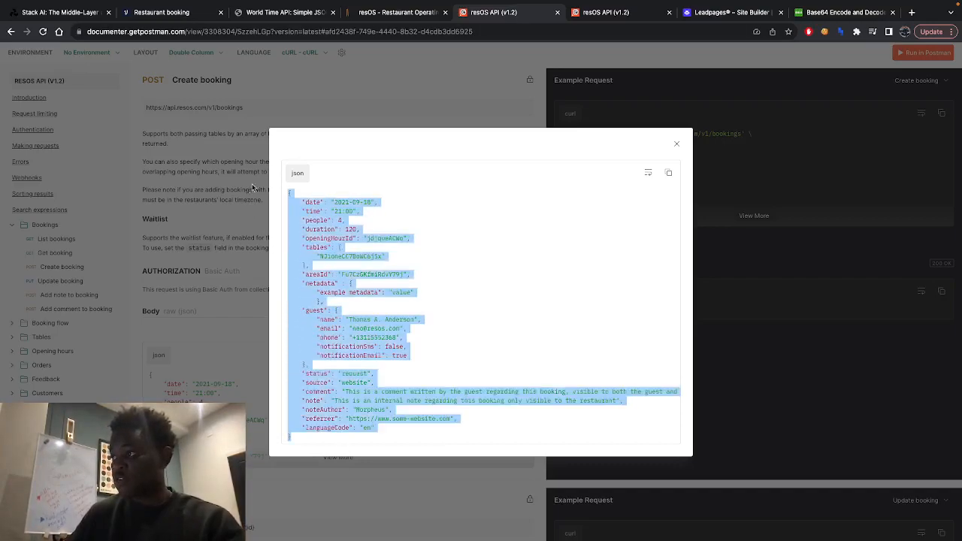
click(171, 15)
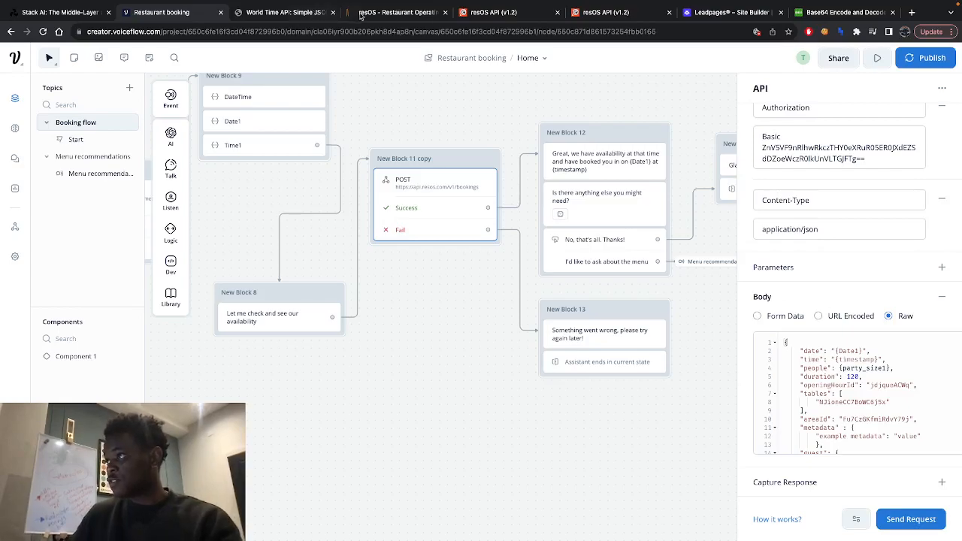
click(398, 13)
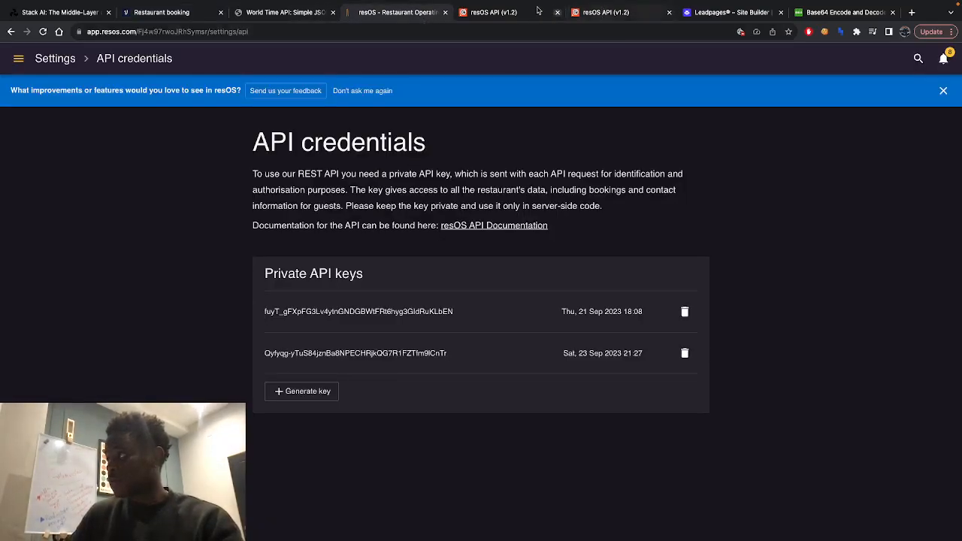
key(ctrl+Tab)
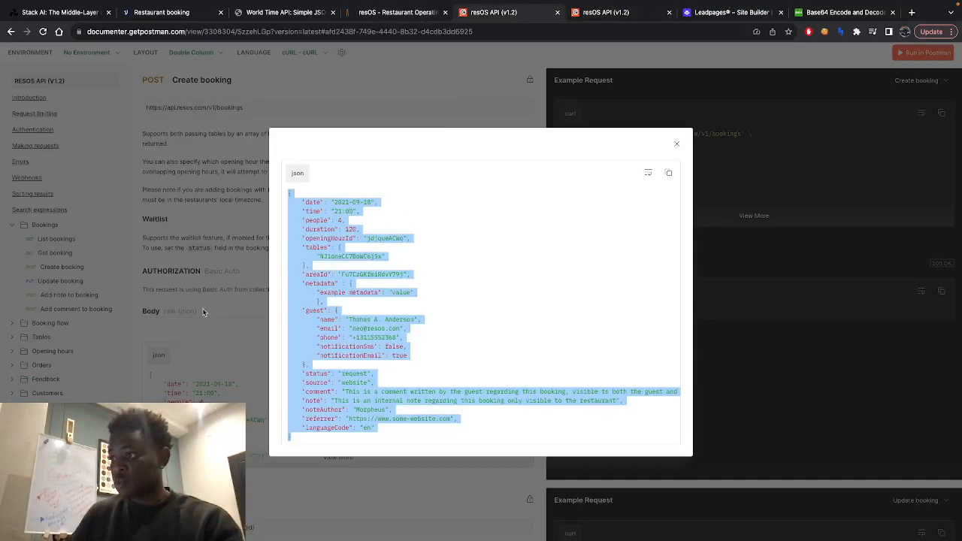
- In Voiceflow, highlight the {Date1} variable in the request body's date field and trace it back to the date blocks
click(166, 13)
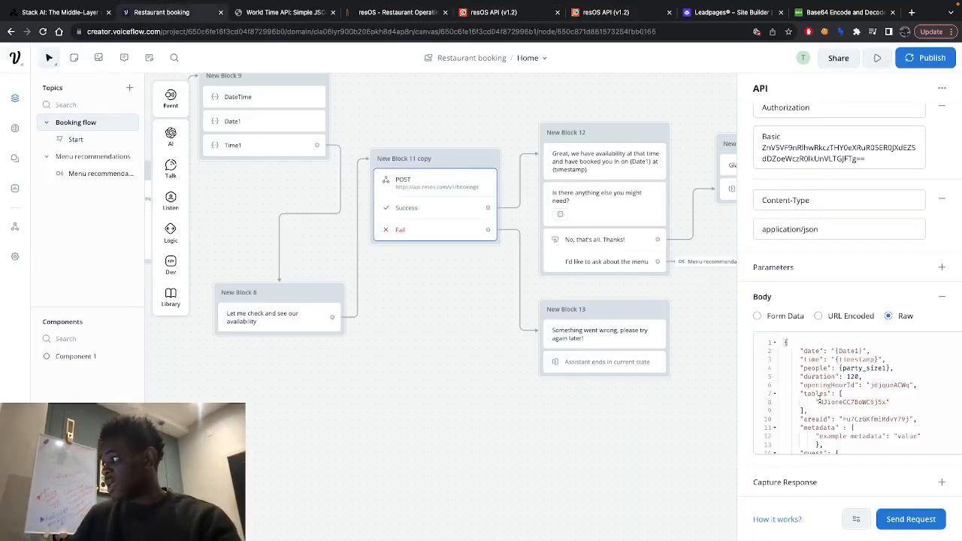
click(863, 351)
drag(863, 351, 837, 351)
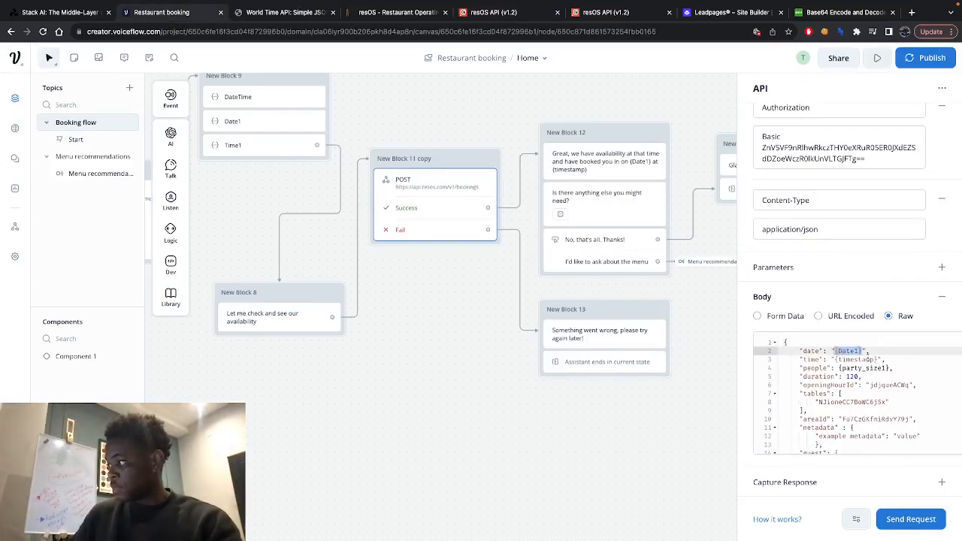
click(833, 349)
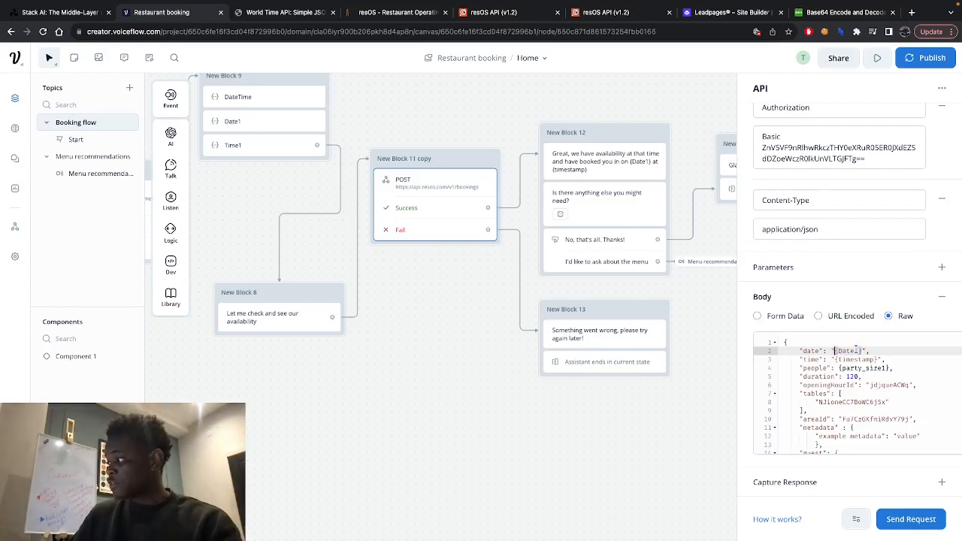
drag(831, 351, 866, 350)
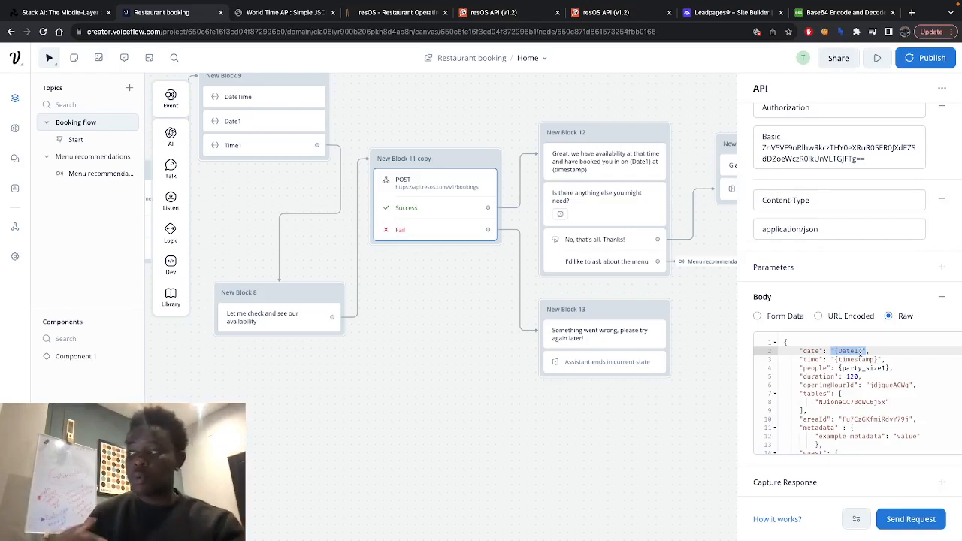
click(814, 351)
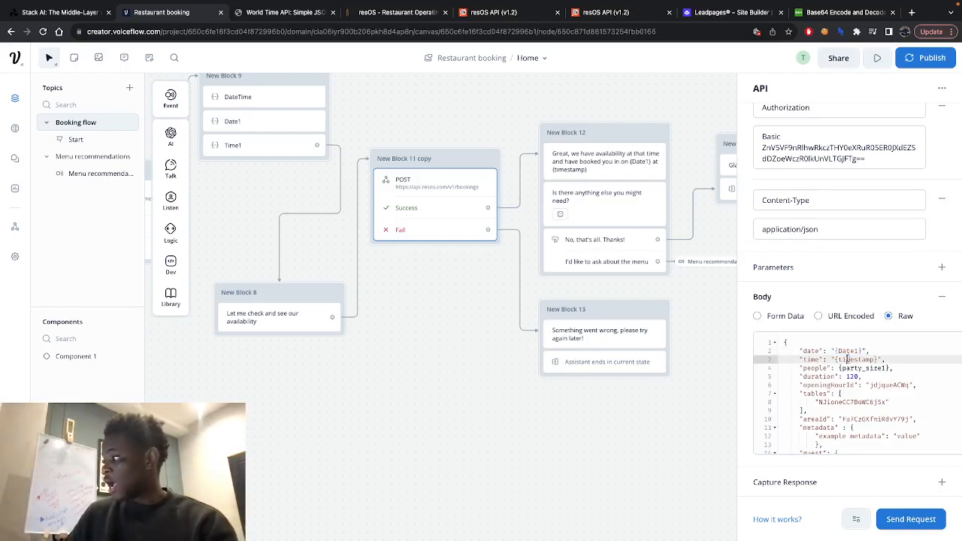
drag(868, 350, 833, 351)
scroll(421, 237, left, 6)
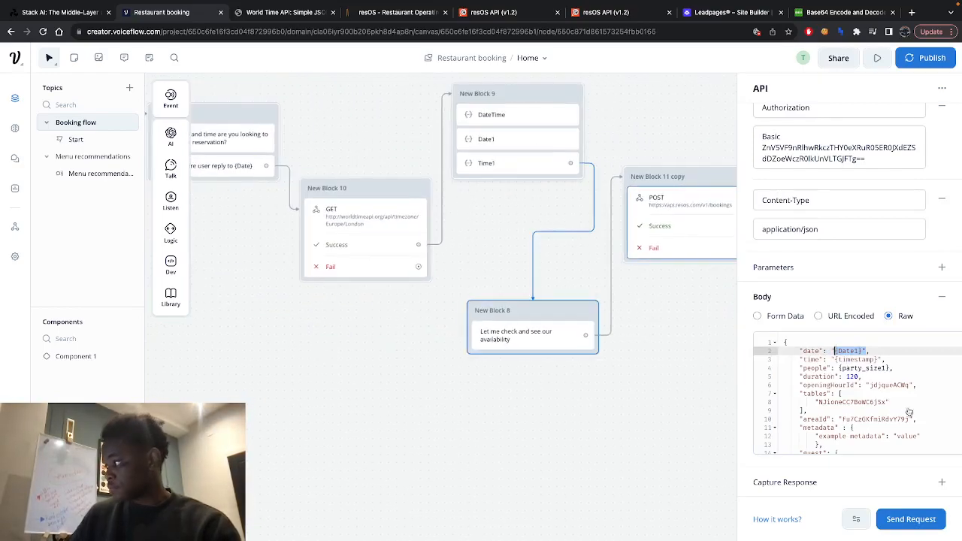
- Highlight the {timestamp} variable in the body's time field and the {party_size1} variable in its people field
click(874, 359)
drag(880, 357, 830, 360)
click(866, 384)
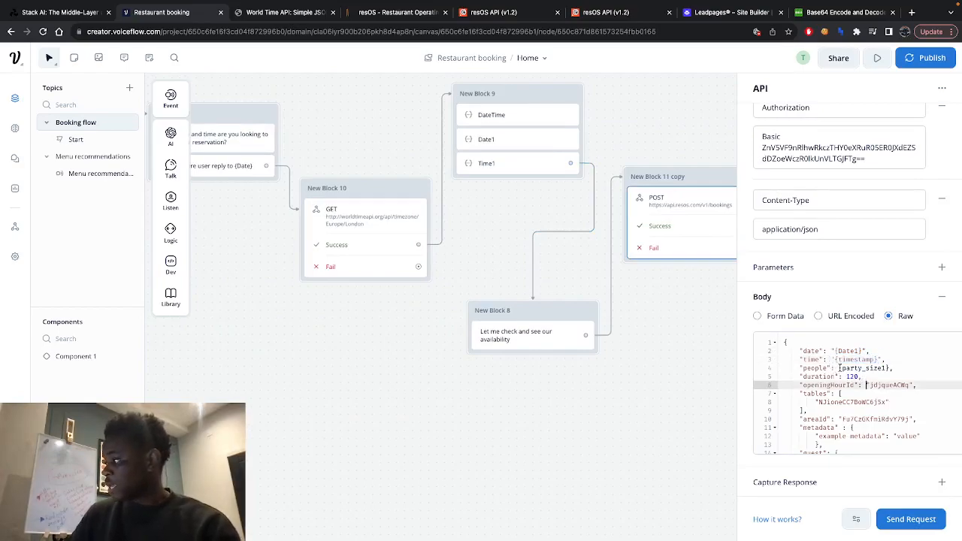
drag(840, 368, 887, 368)
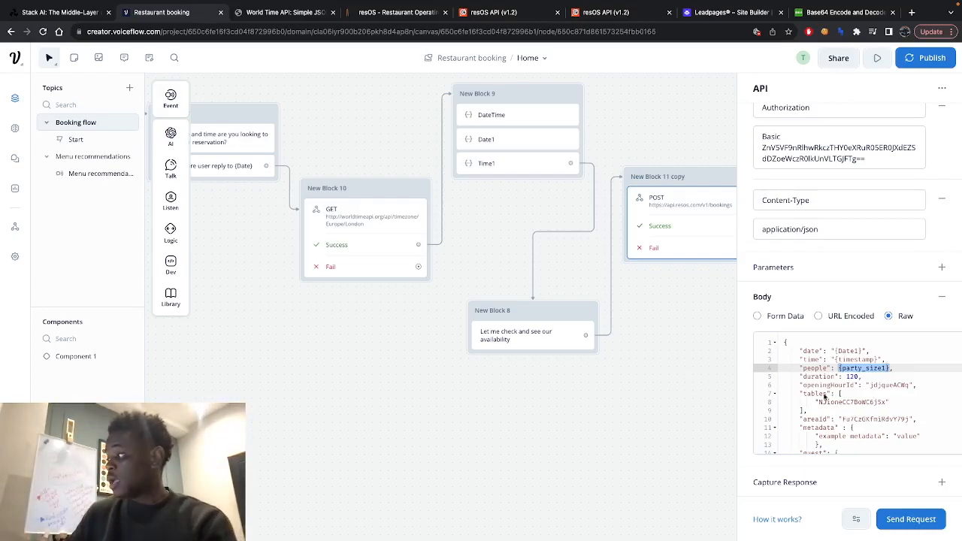
click(893, 368)
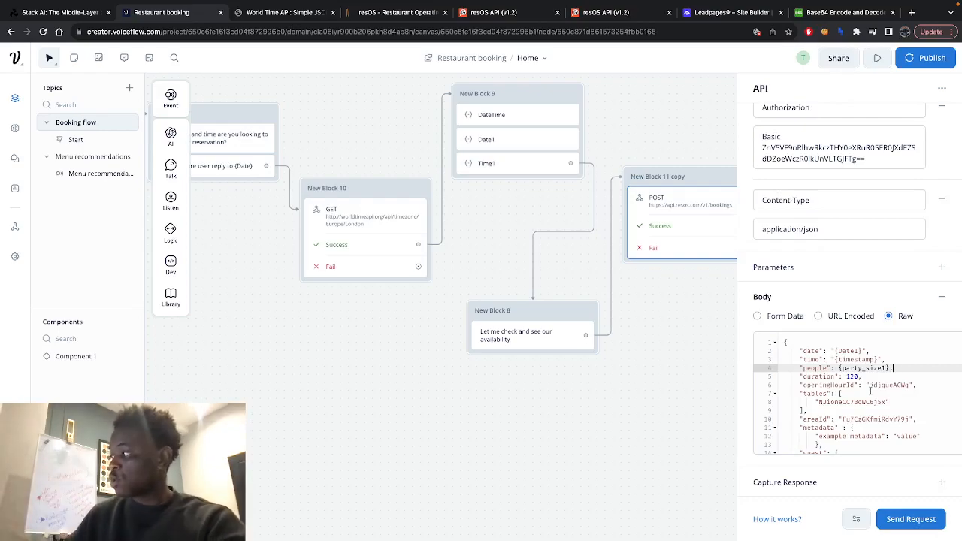
- Review the duration, opening hour, table, area, metadata, and guest fields in the request body
scroll(829, 380, down, 1)
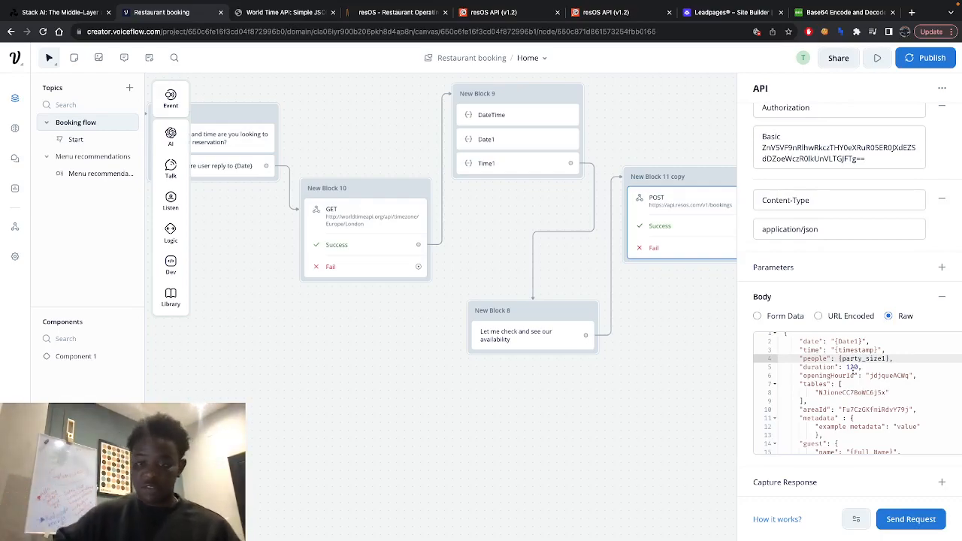
scroll(861, 394, down, 2)
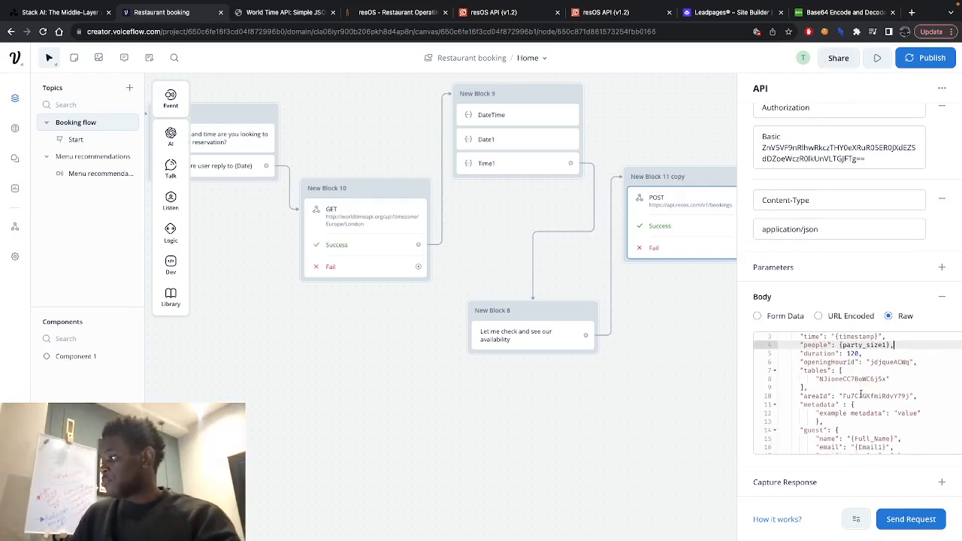
scroll(821, 360, down, 1)
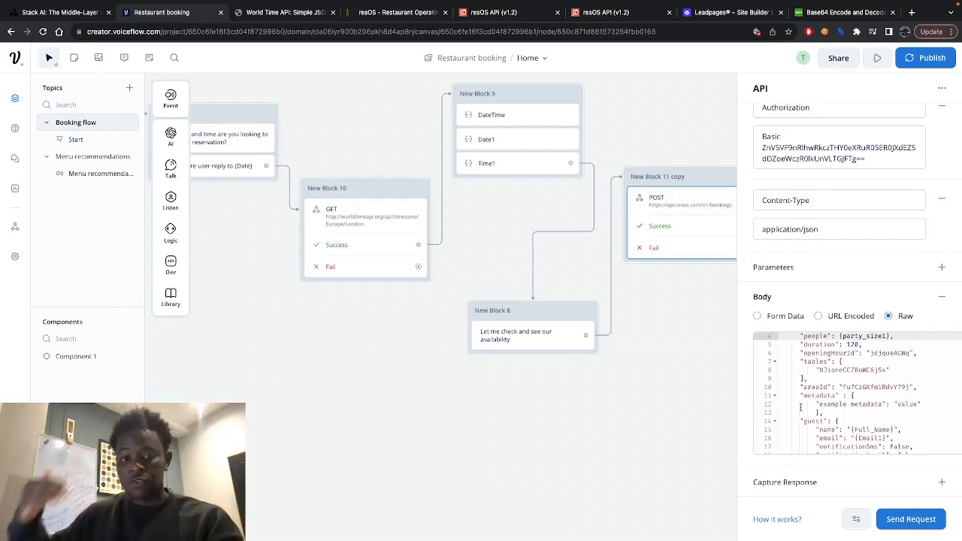
- Highlight the {Full_Name} variable in the request body's guest name field and trace it back to the Welcome block
scroll(850, 411, down, 1)
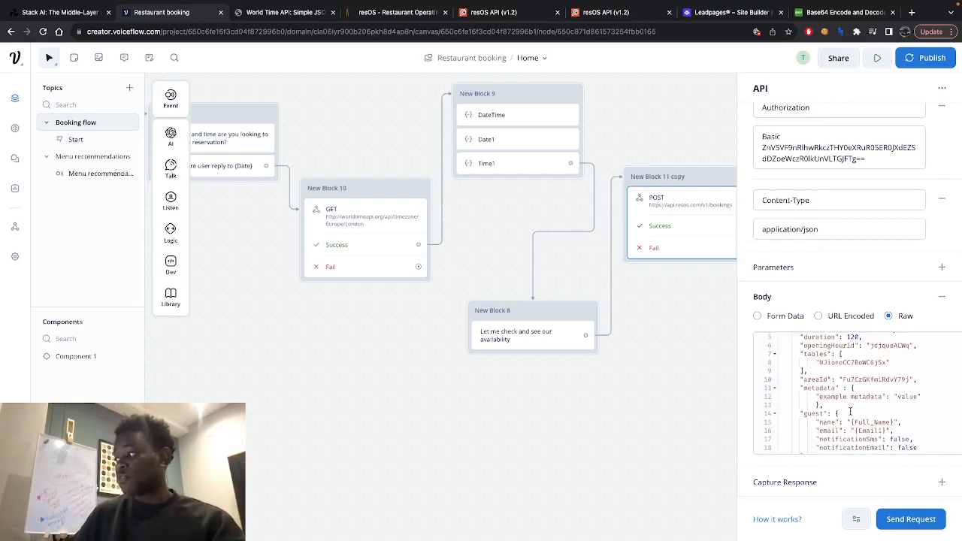
scroll(851, 411, down, 2)
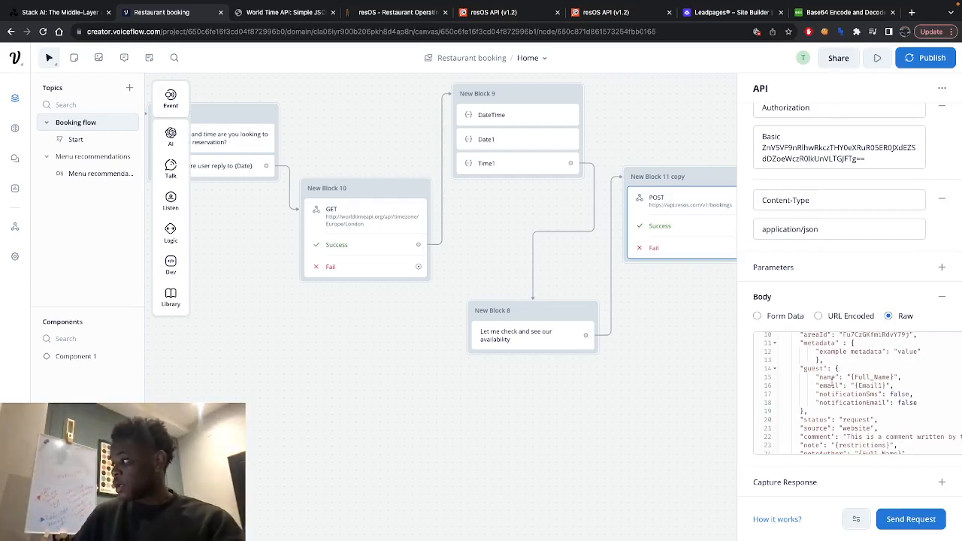
click(827, 378)
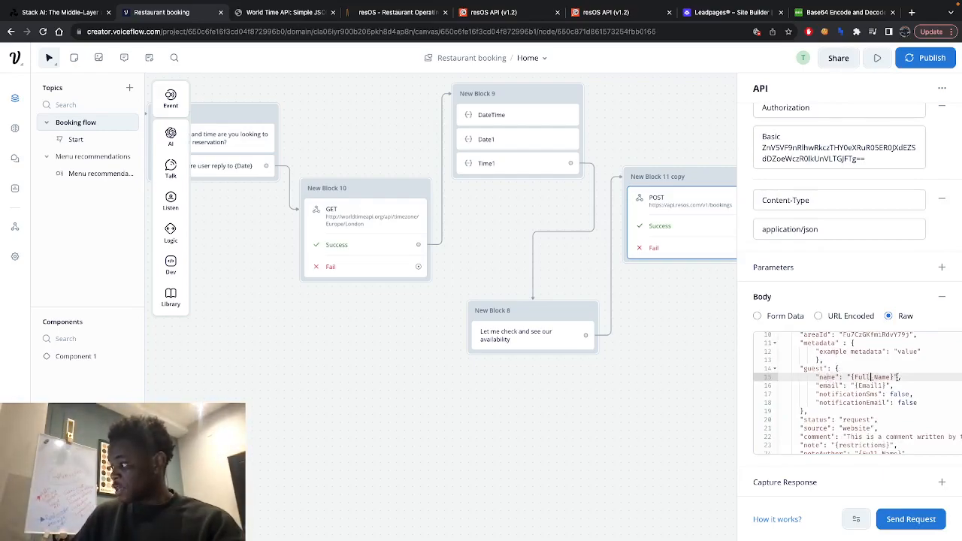
drag(852, 377, 893, 376)
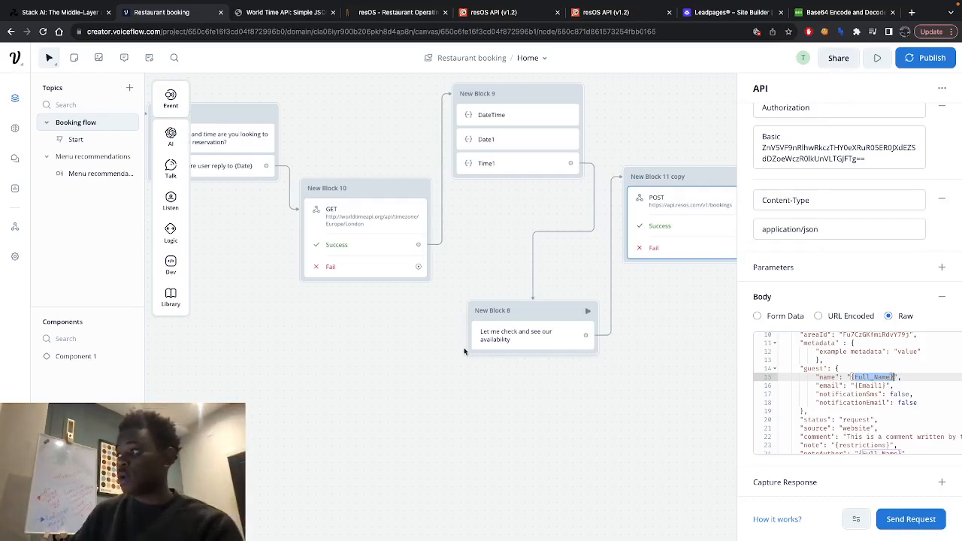
scroll(464, 341, left, 8)
scroll(464, 342, left, 10)
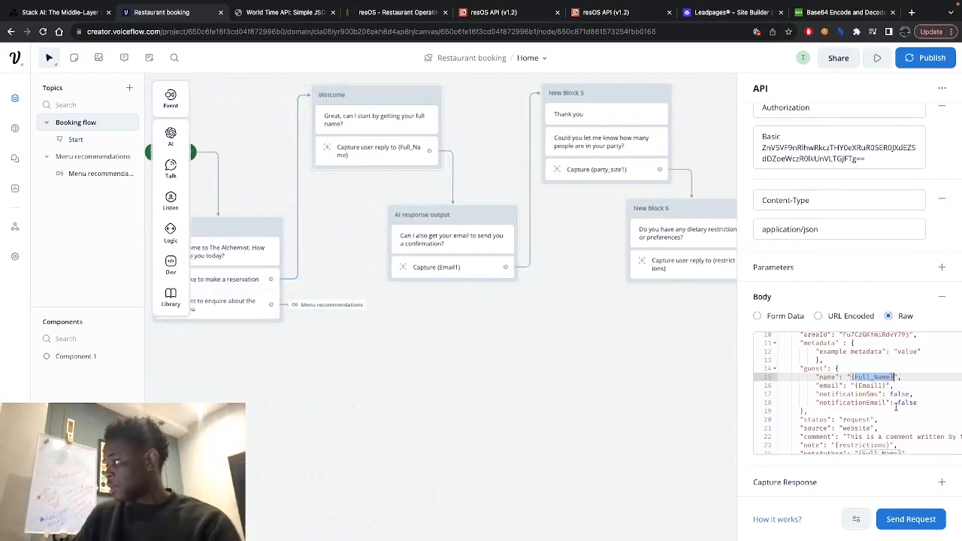
- Trace the guest's {Email1} variable to its capture block and review the notification, status, source, and comment fields
scroll(868, 372, down, 2)
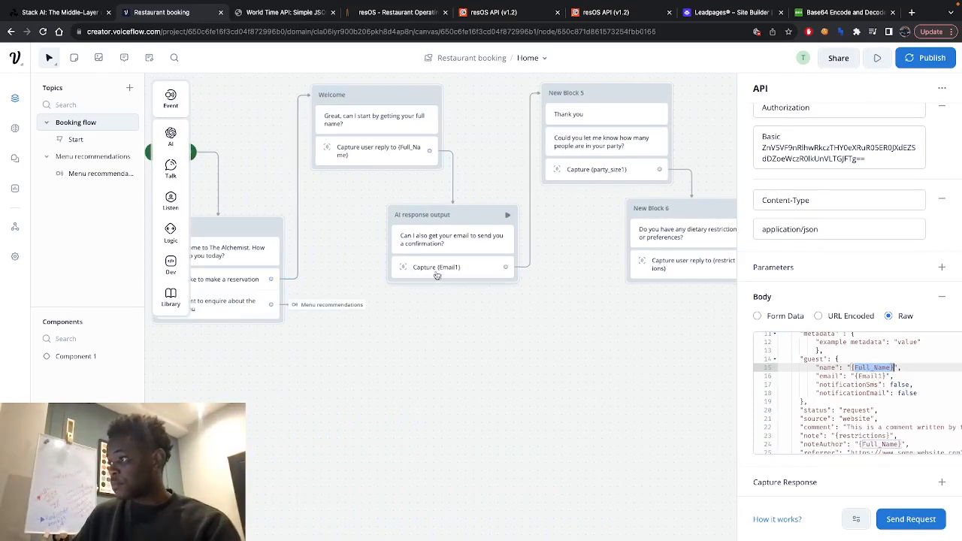
scroll(872, 385, down, 1)
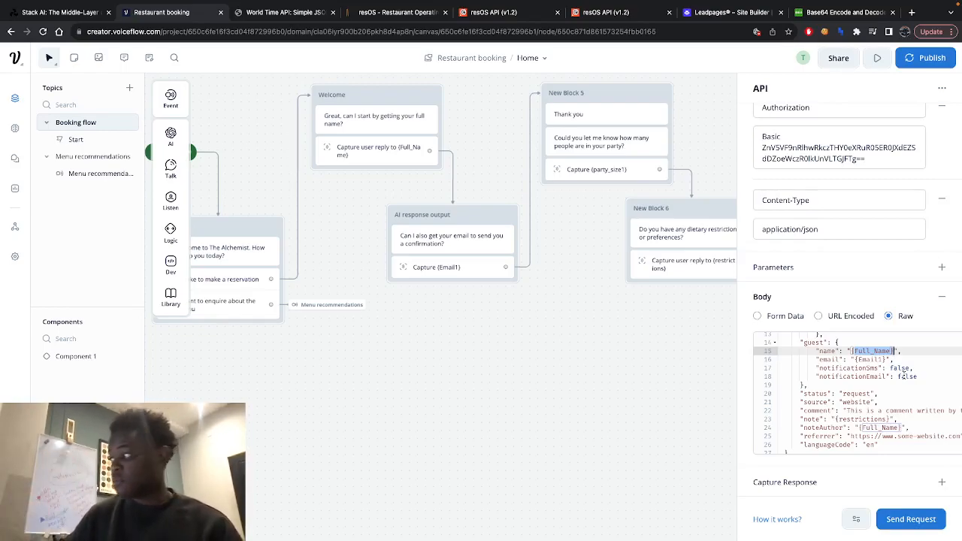
scroll(887, 391, down, 1)
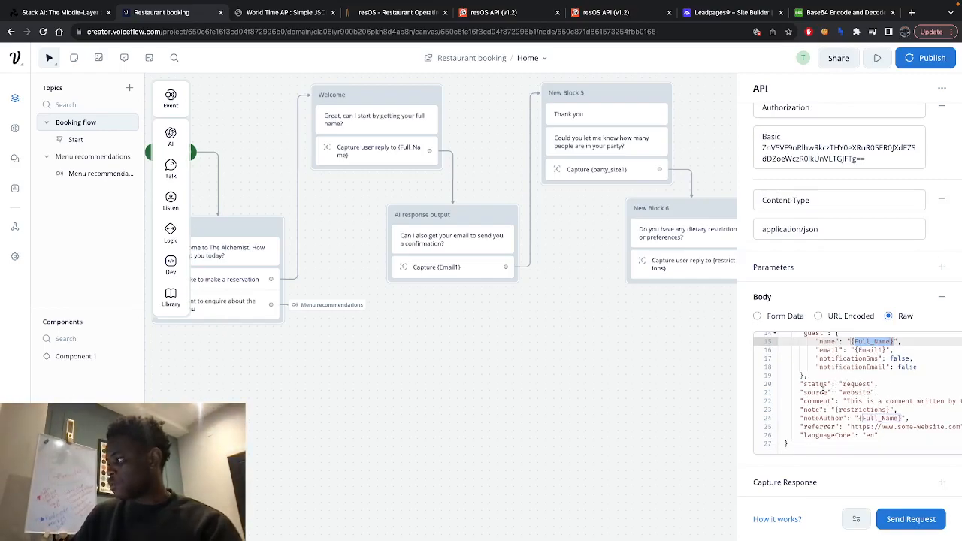
scroll(884, 405, right, 1)
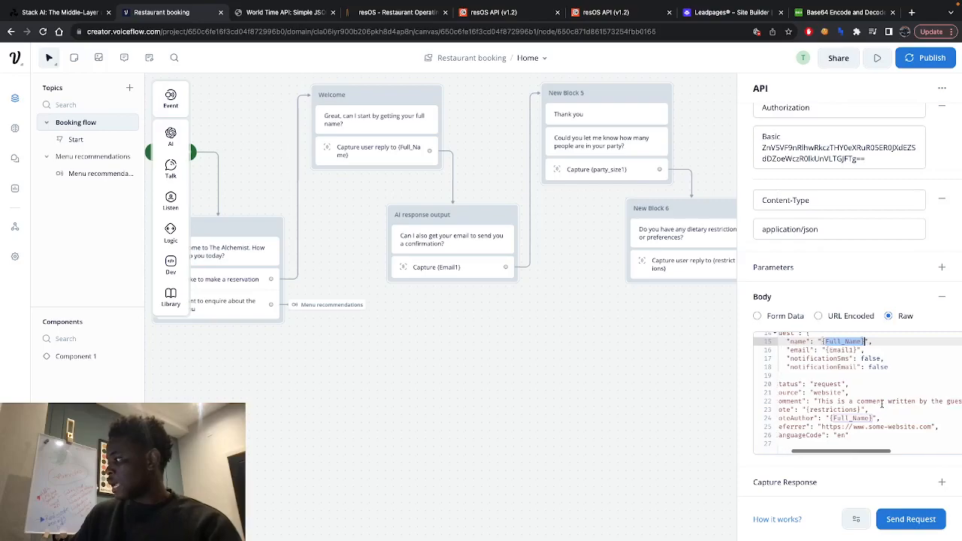
scroll(844, 398, left, 1)
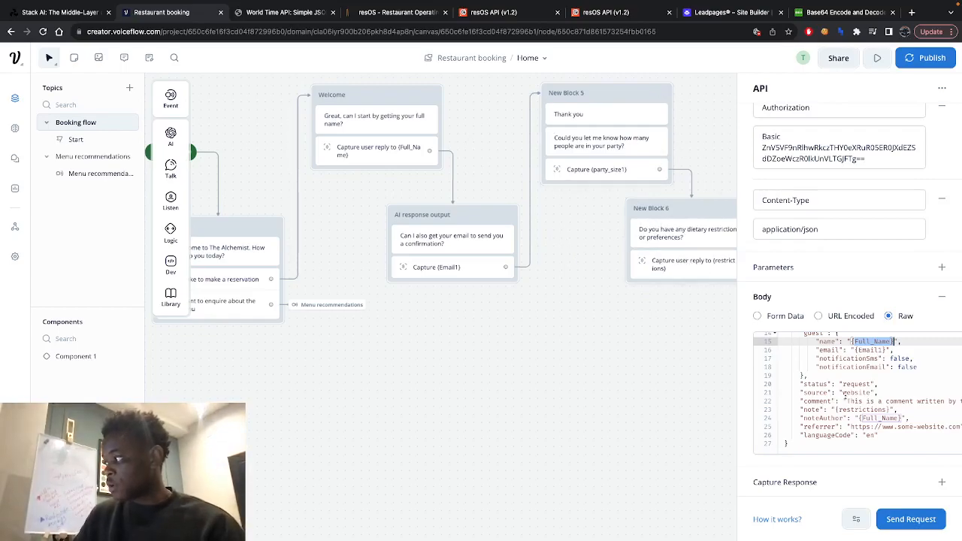
- Go through the comment, guest email, note, noteAuthor, referrer, and languageCode lines of the request body
click(846, 401)
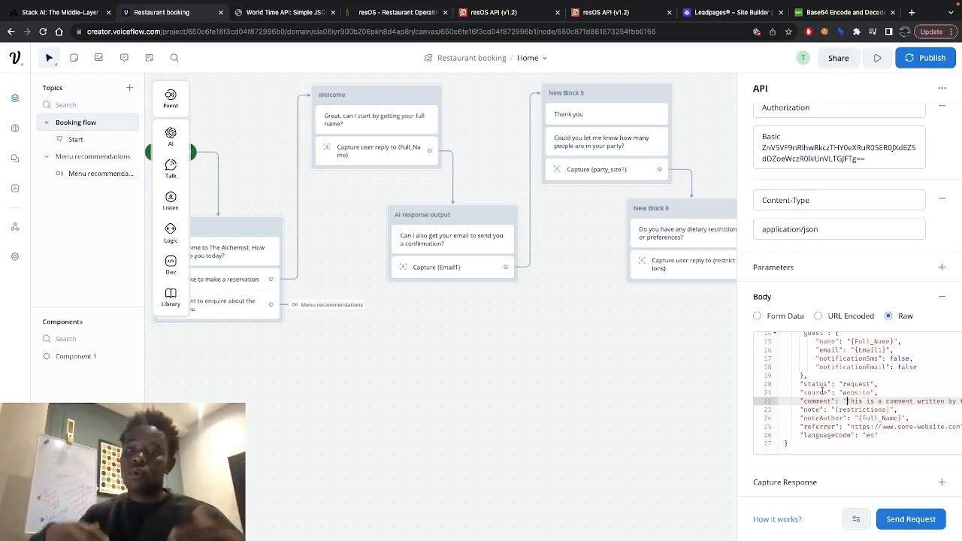
click(881, 349)
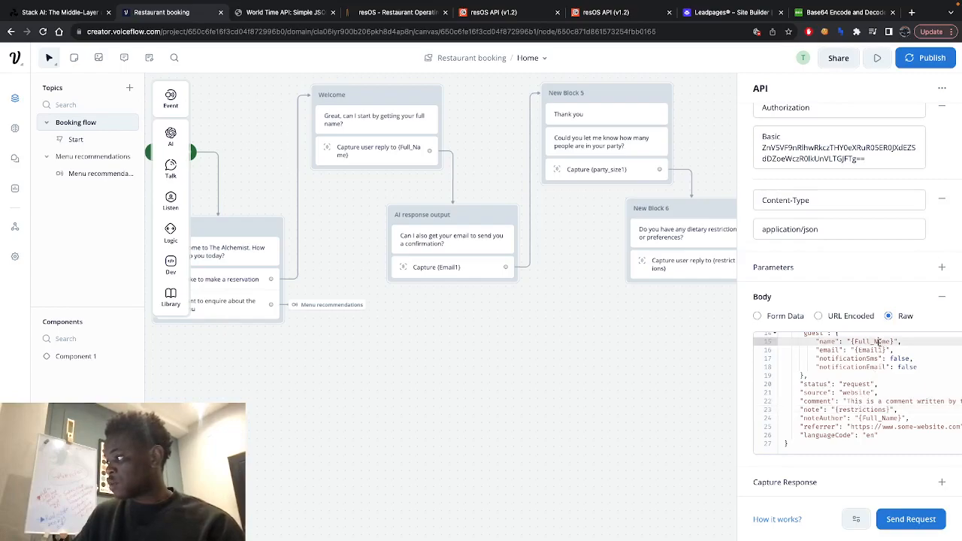
click(857, 399)
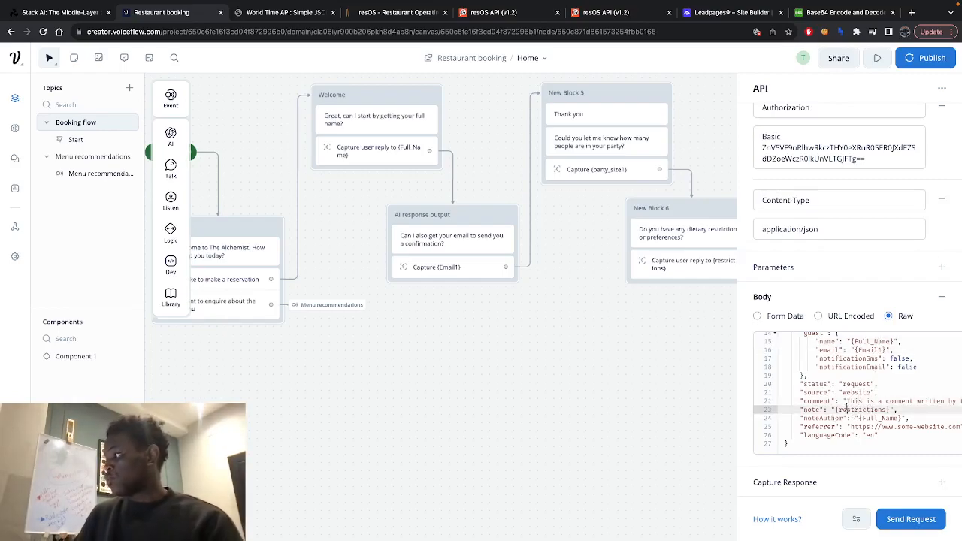
click(847, 410)
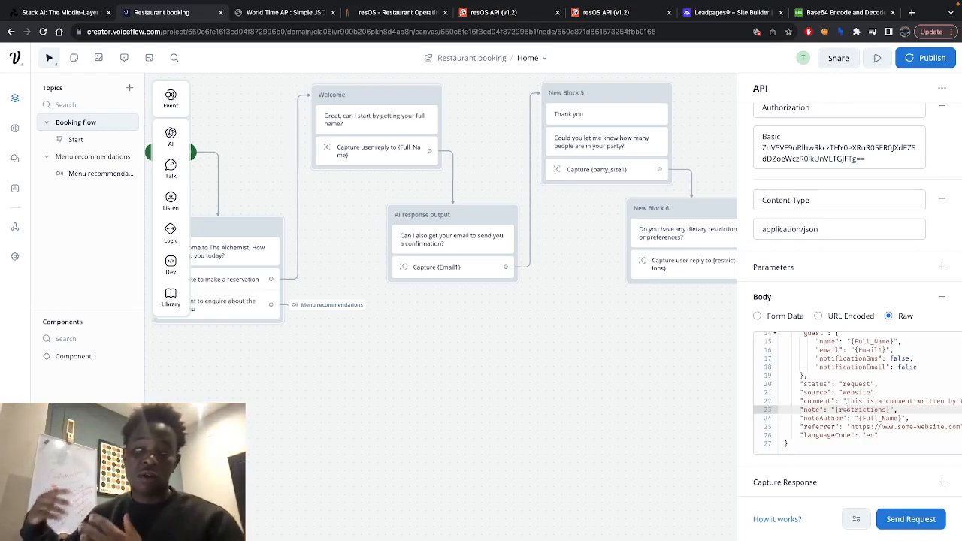
click(825, 420)
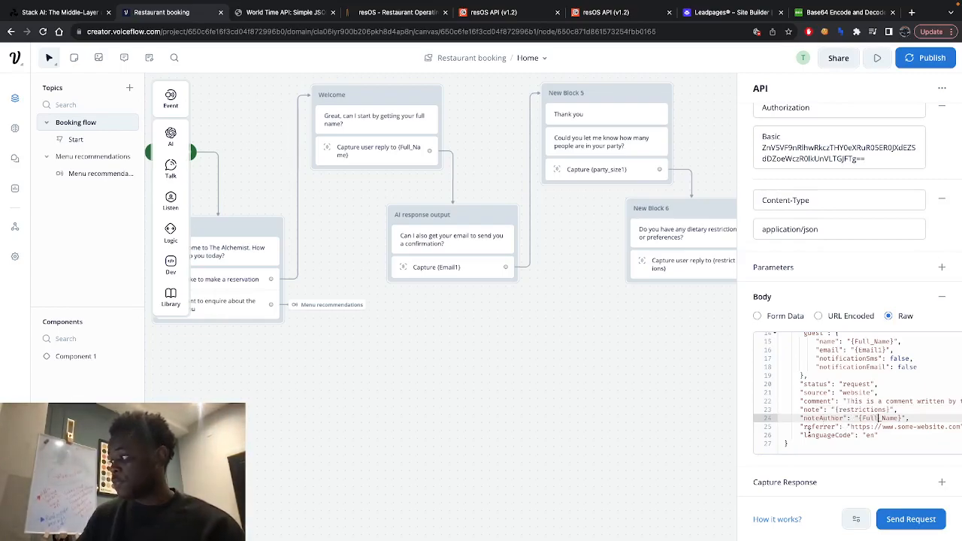
click(807, 427)
click(815, 435)
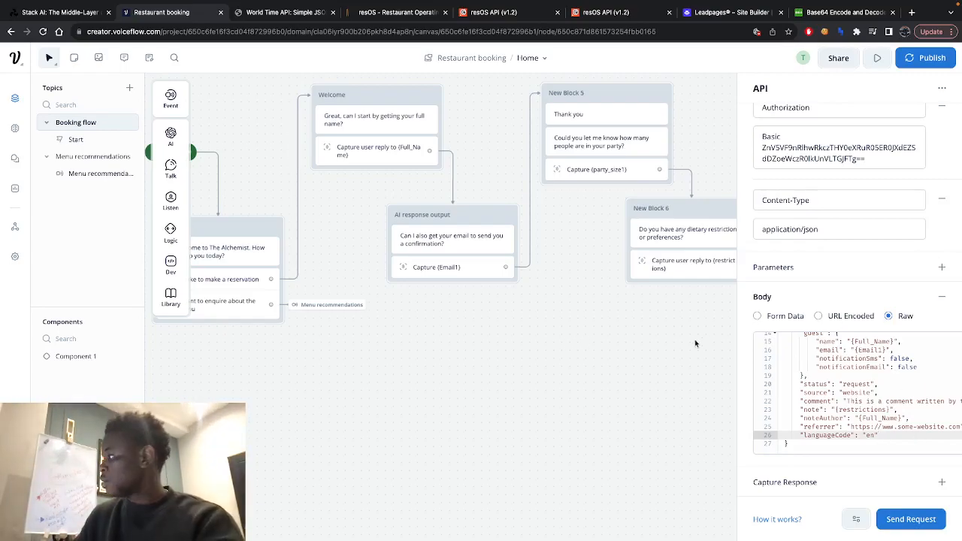
- In the resOS API documentation, close the enlarged sample JSON and highlight the Create booking endpoint URL
scroll(804, 373, up, 5)
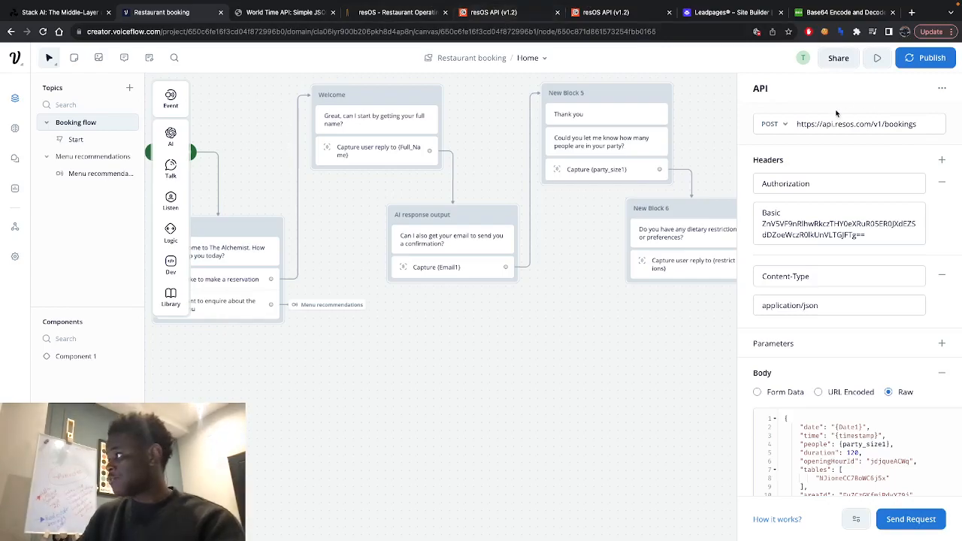
click(495, 13)
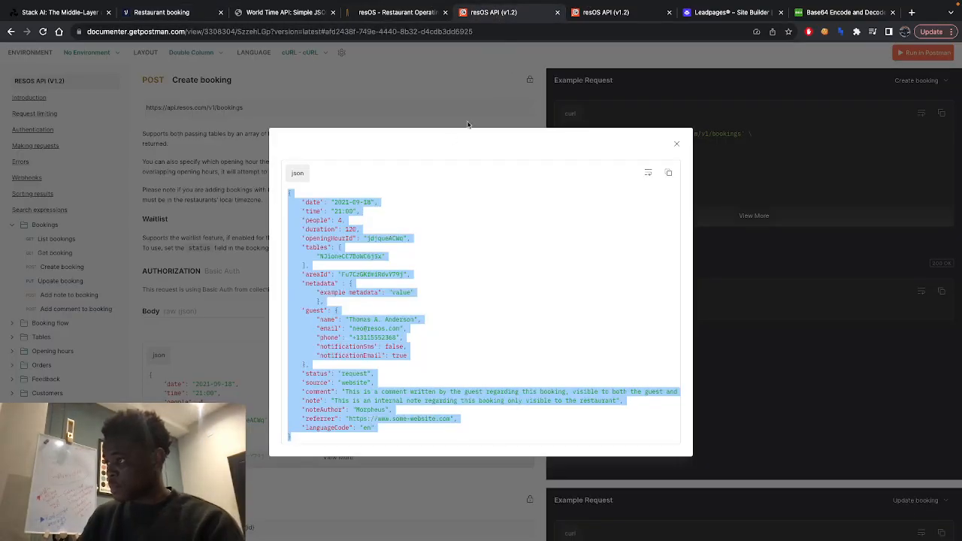
click(672, 143)
scroll(235, 293, up, 1)
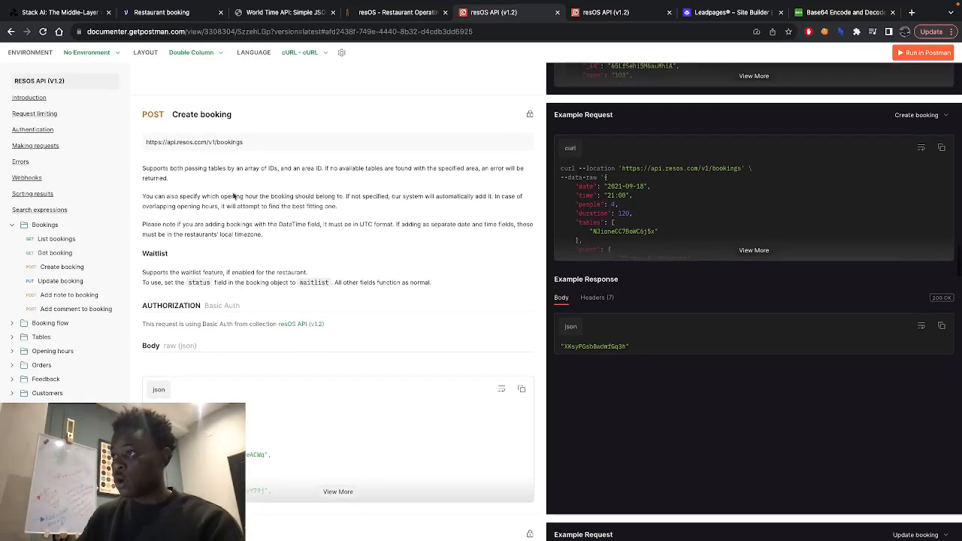
drag(254, 142, 138, 143)
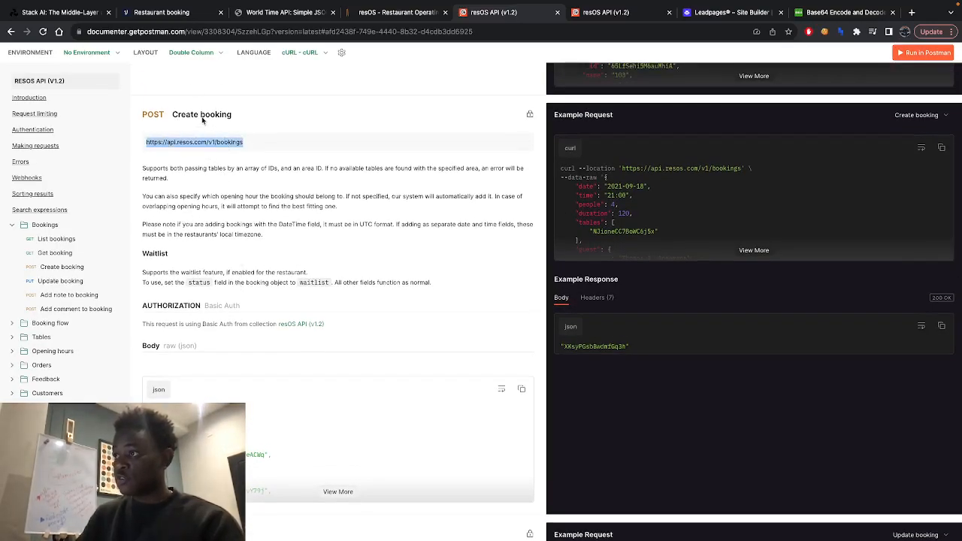
click(183, 145)
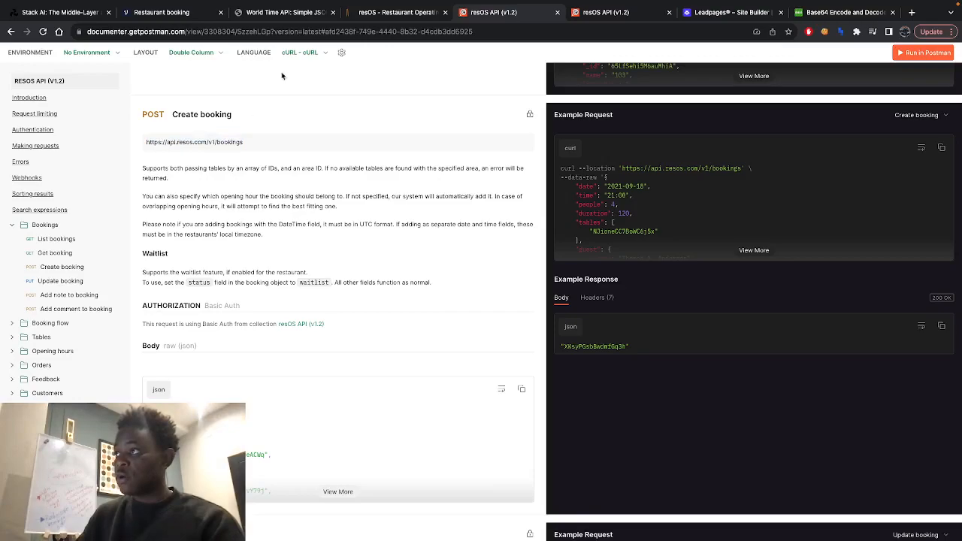
- In Voiceflow, show the API block's request method options and compare them with the documented Create booking method
click(185, 13)
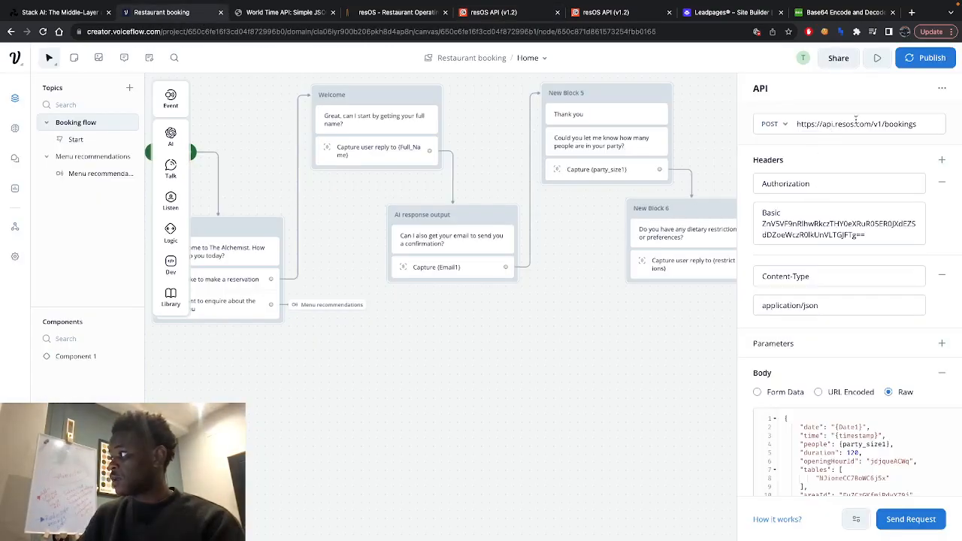
click(773, 124)
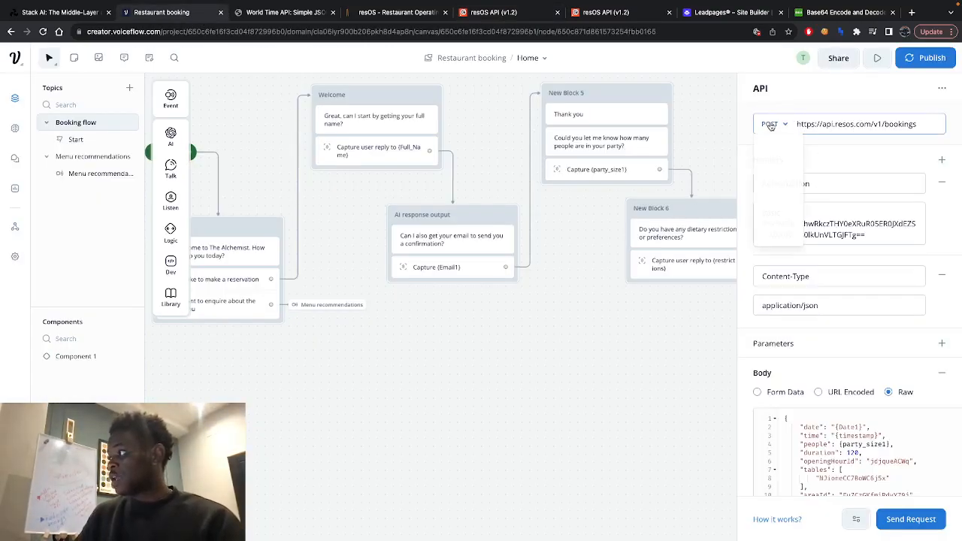
click(391, 12)
click(485, 13)
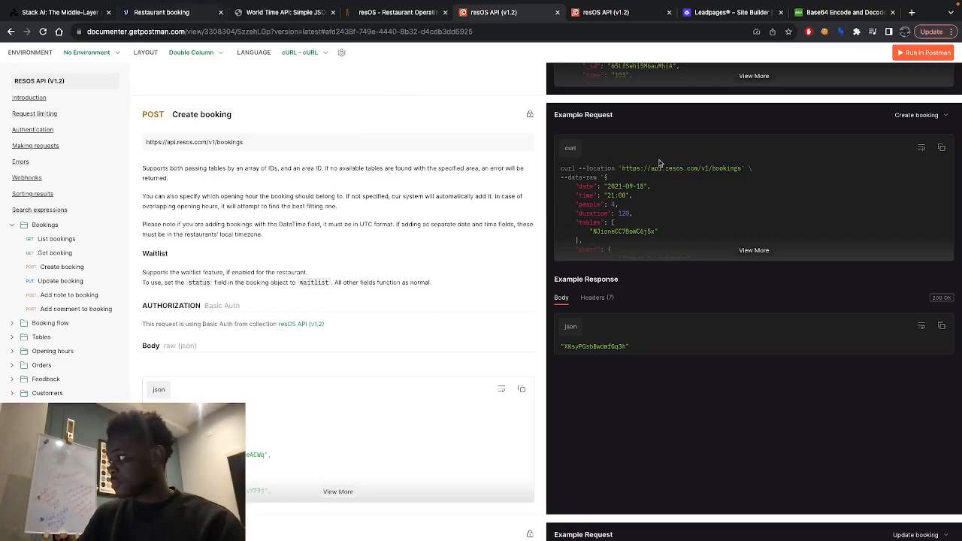
click(187, 12)
click(836, 151)
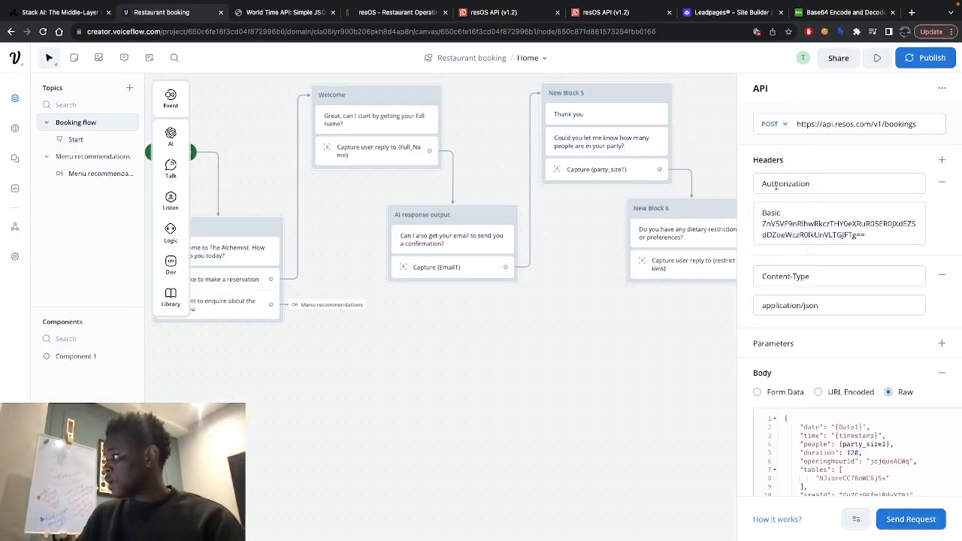
- Examine the Authorization and Content-Type headers, highlighting the application/json value and the Basic authorization value
double_click(776, 184)
drag(777, 184, 813, 180)
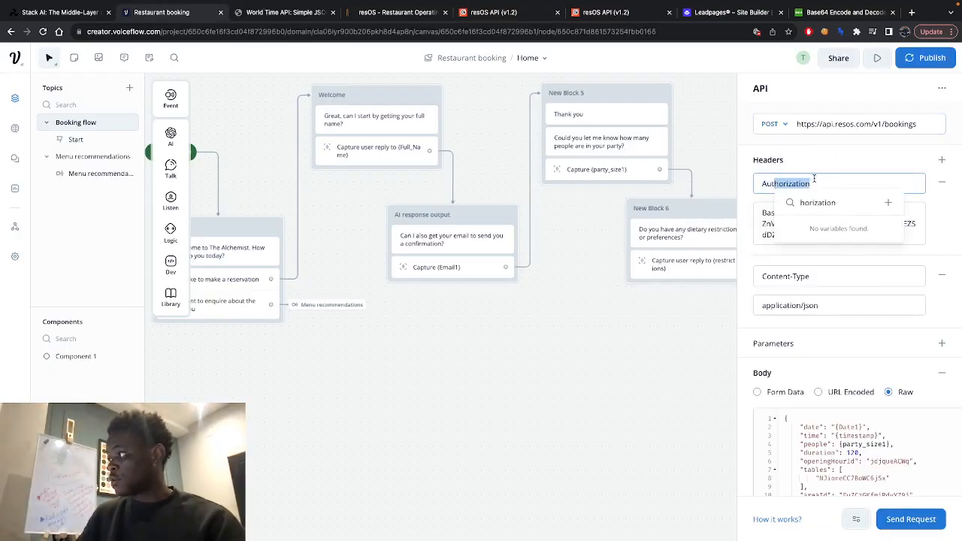
click(837, 181)
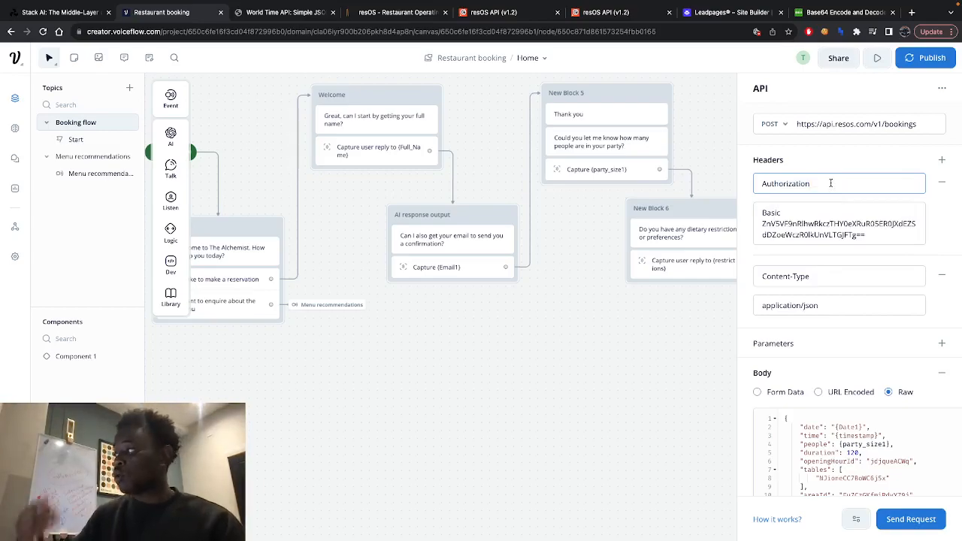
click(832, 306)
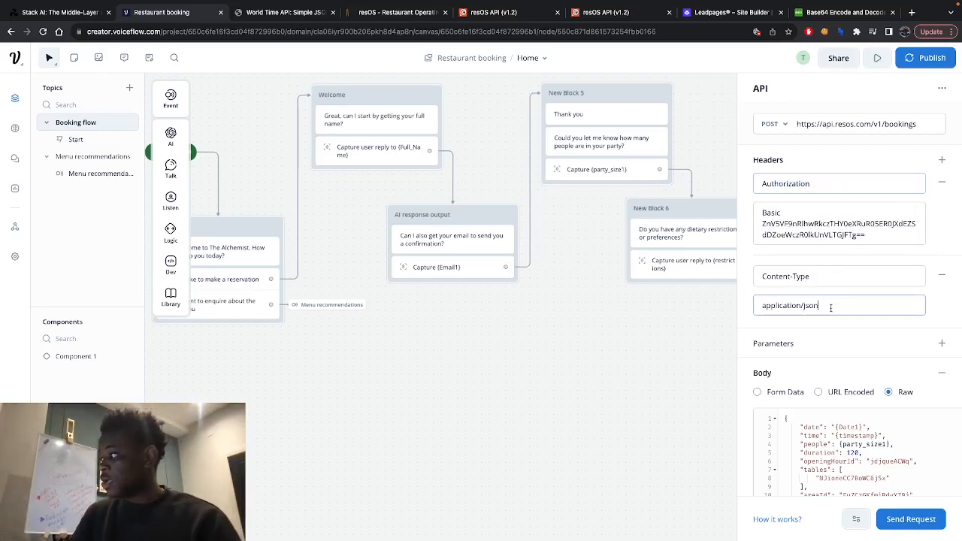
drag(832, 306, 726, 305)
click(834, 304)
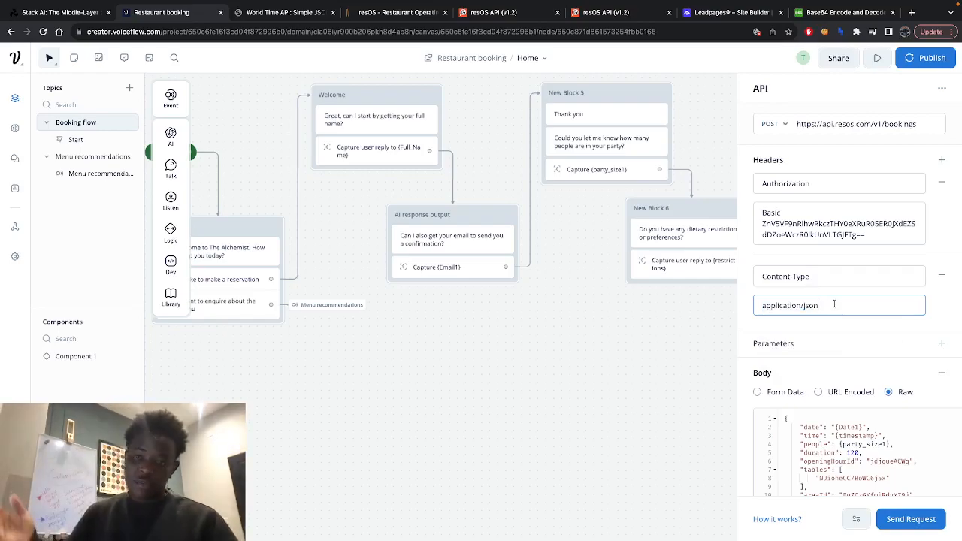
drag(875, 231, 741, 215)
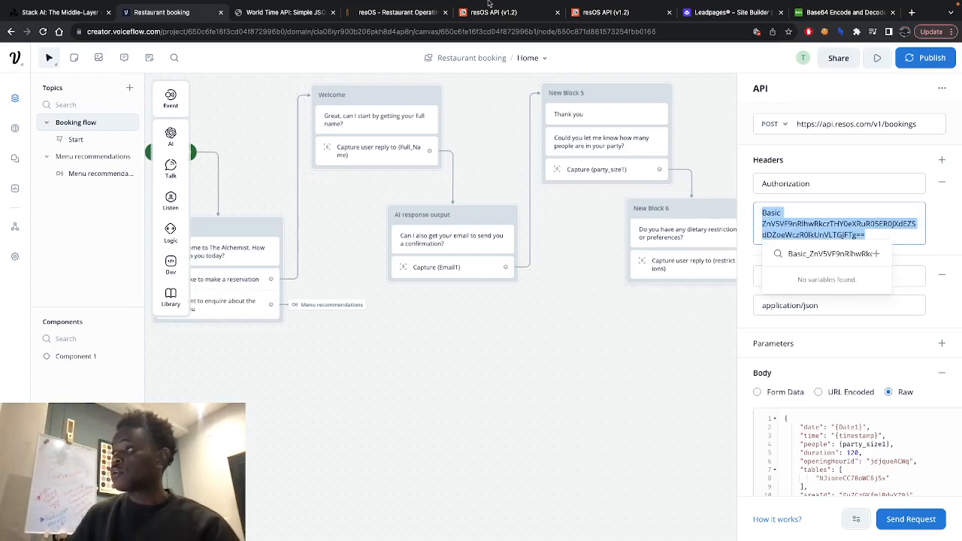
- Copy the private API key dated 23 Sep 2023 from resOS and encode it to Base64 on base64encode.org
click(401, 15)
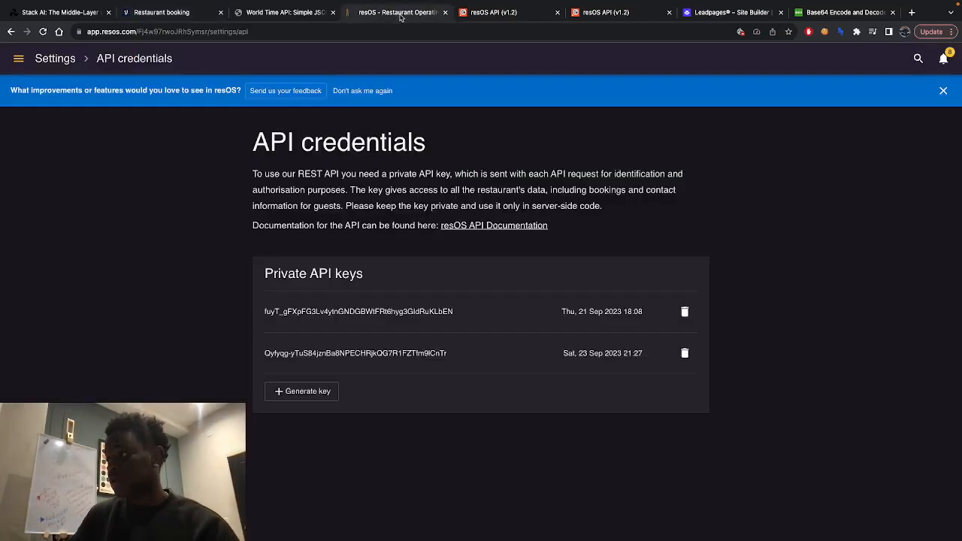
drag(446, 352, 264, 351)
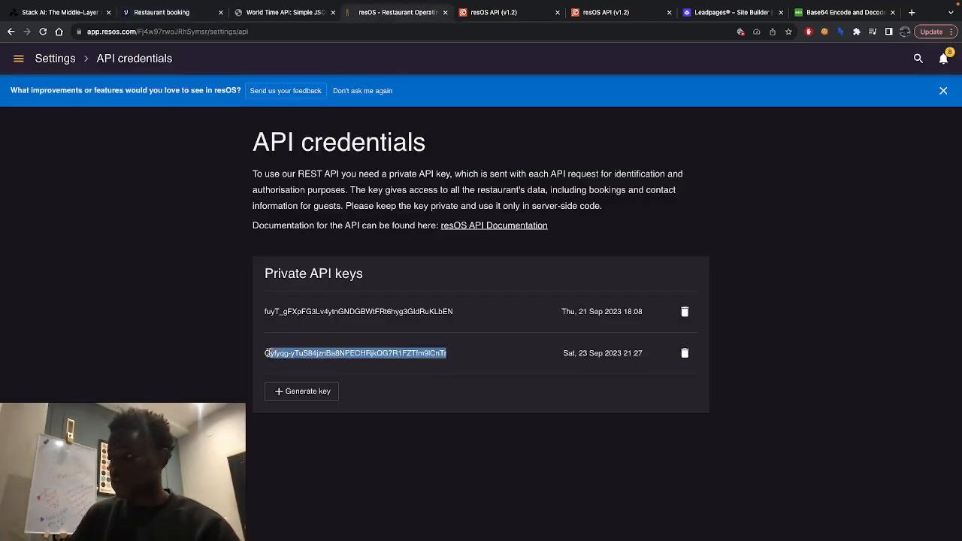
right_click(292, 359)
click(325, 381)
click(849, 13)
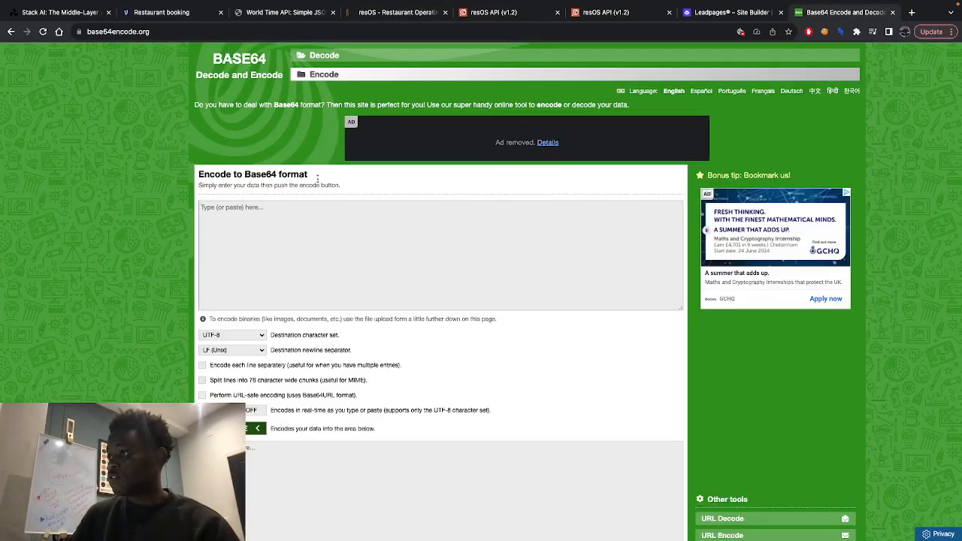
right_click(329, 237)
click(368, 303)
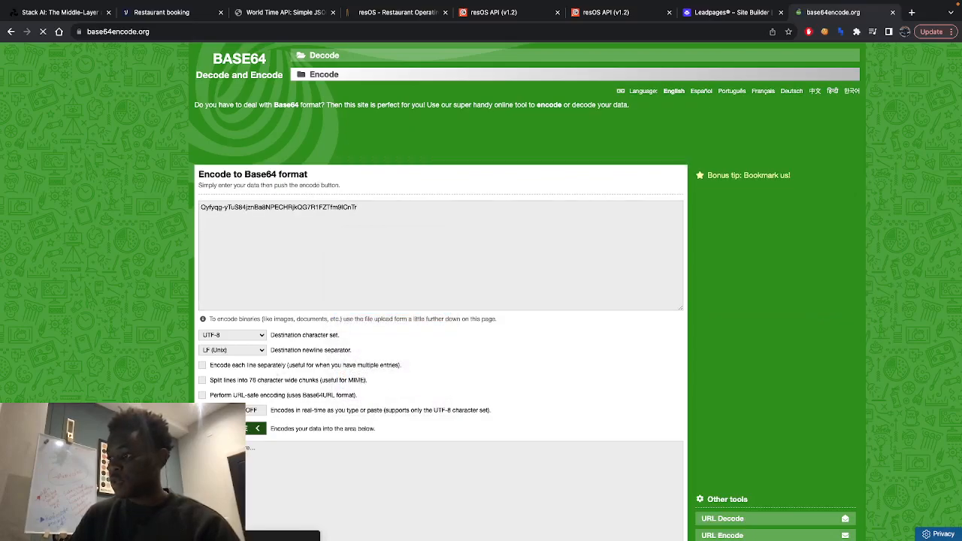
scroll(384, 484, down, 3)
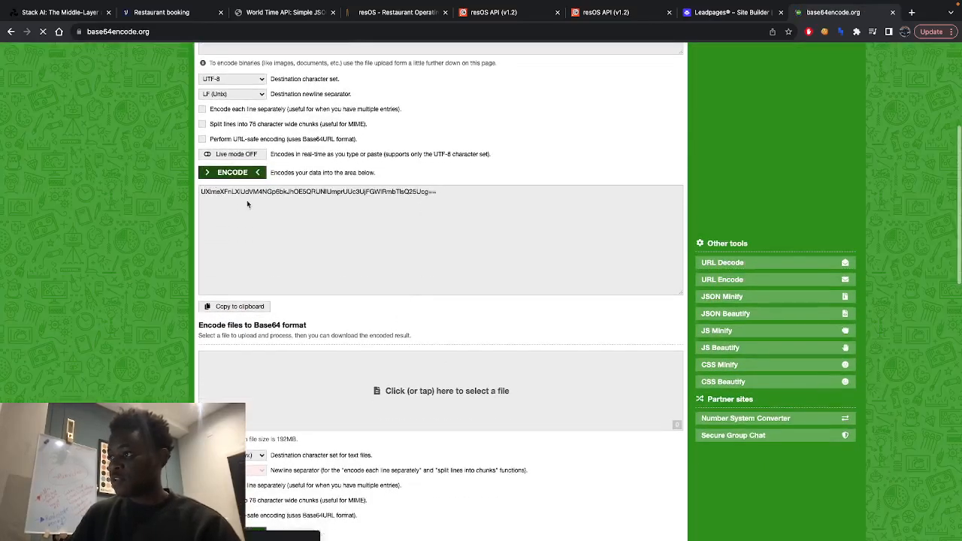
- Copy the Base64-encoded API key from the encoder's output area
scroll(246, 200, up, 3)
scroll(307, 328, down, 2)
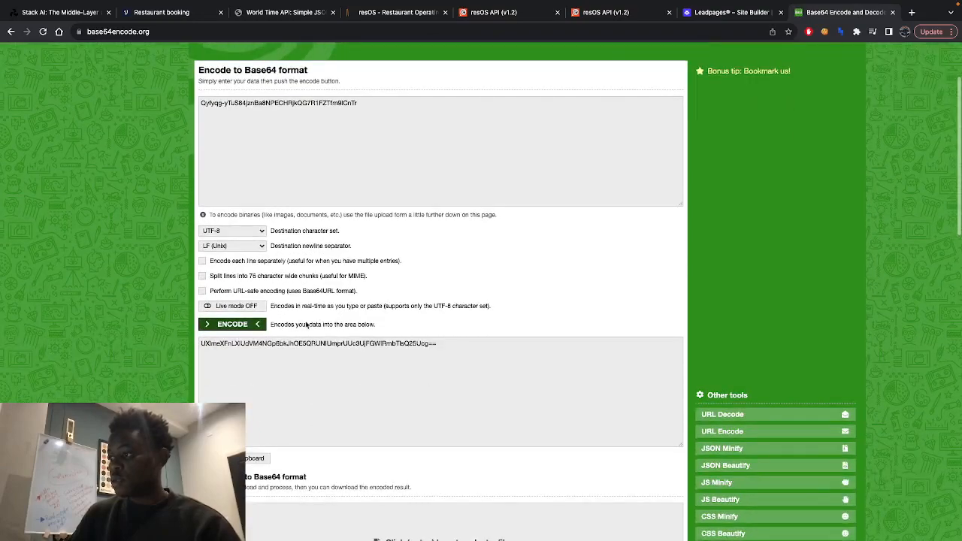
triple_click(301, 343)
right_click(302, 343)
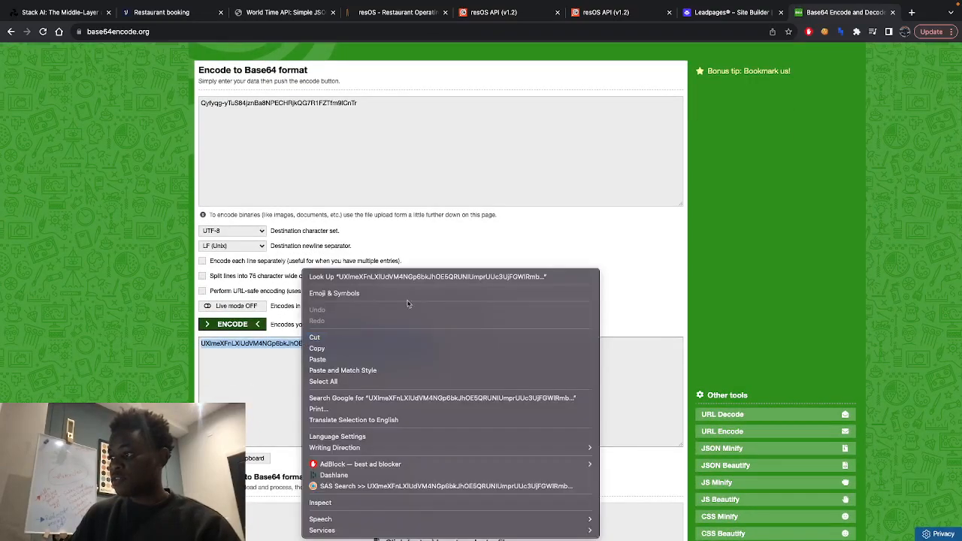
click(362, 349)
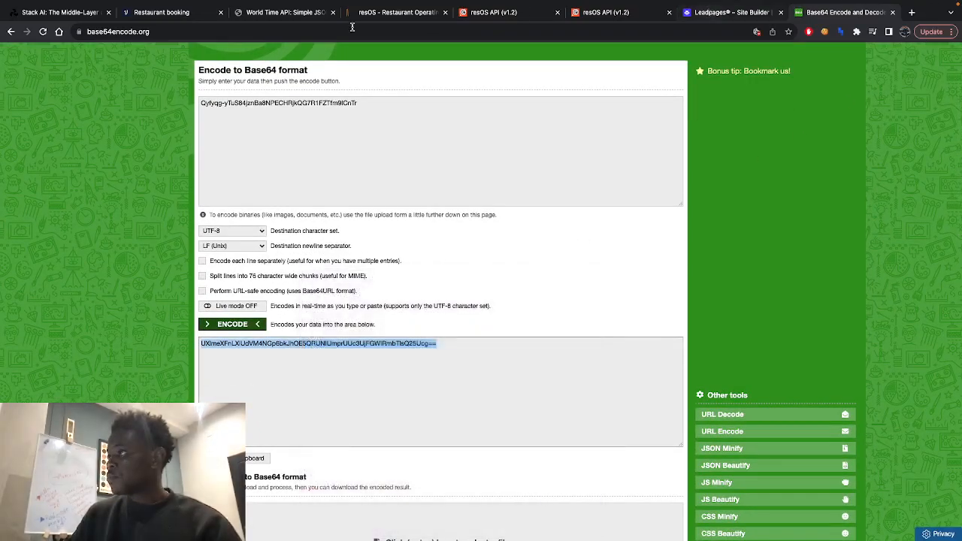
- In Voiceflow, highlight the encoded key that follows "Basic" in the API block's Authorization header value
click(168, 12)
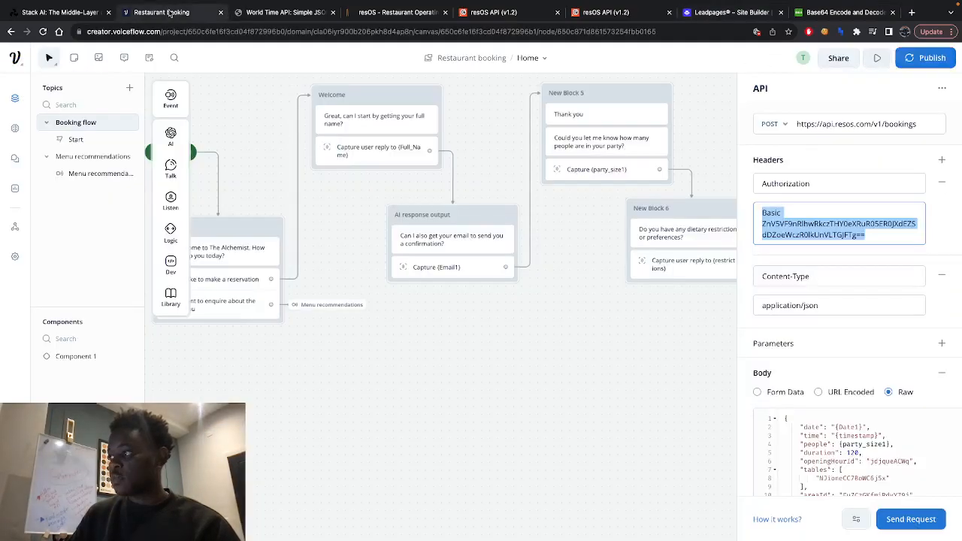
click(878, 234)
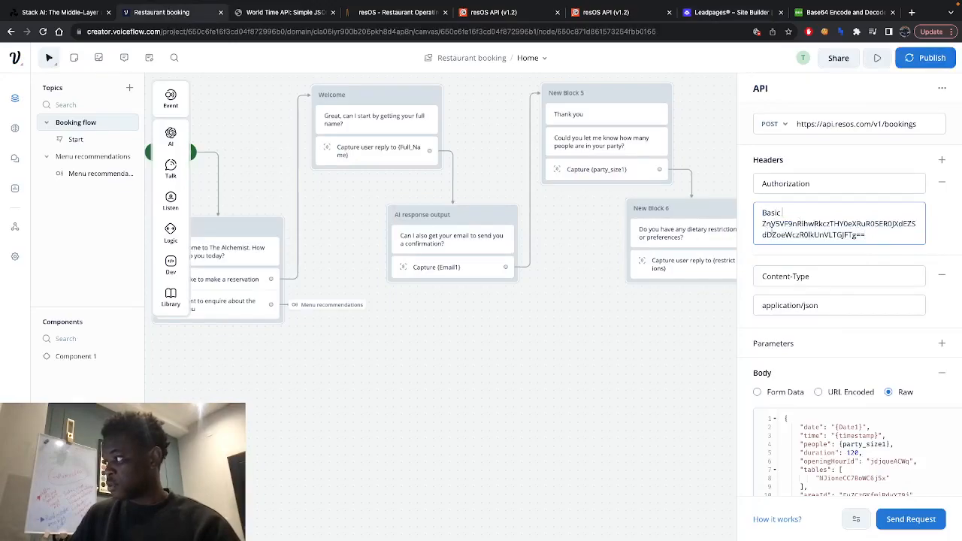
drag(762, 223, 870, 233)
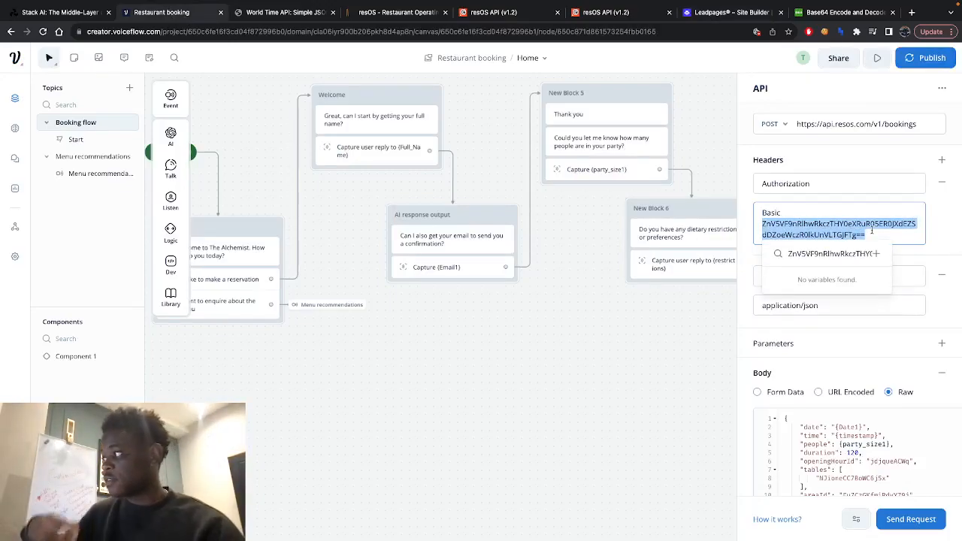
click(682, 322)
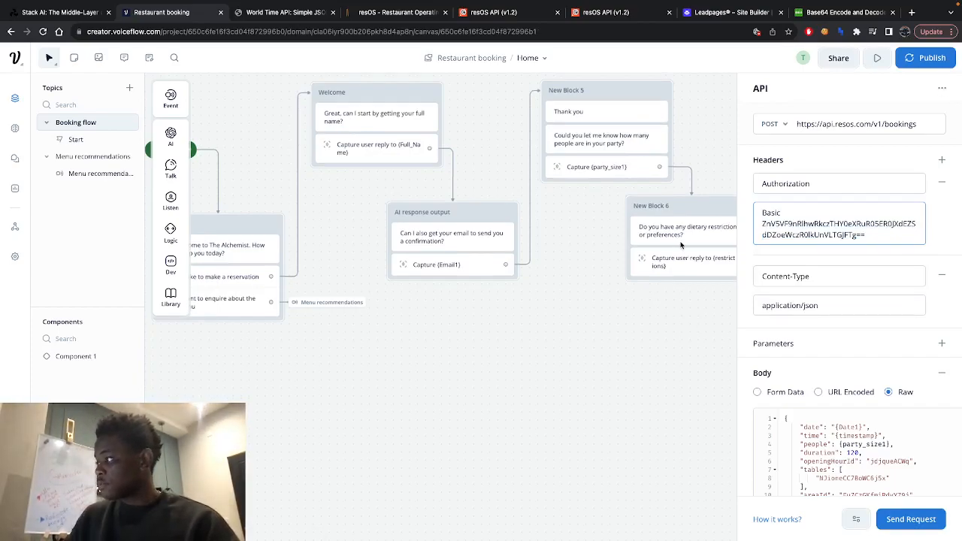
- Review the booking flow's blocks from the guest questions through the bookings POST request to its success, failure and goodbye branches
click(650, 328)
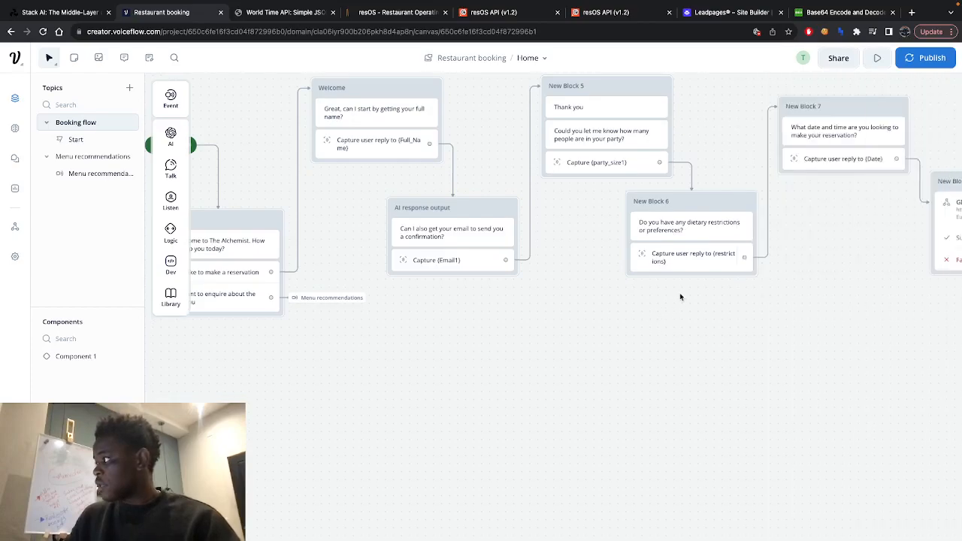
scroll(679, 293, right, 5)
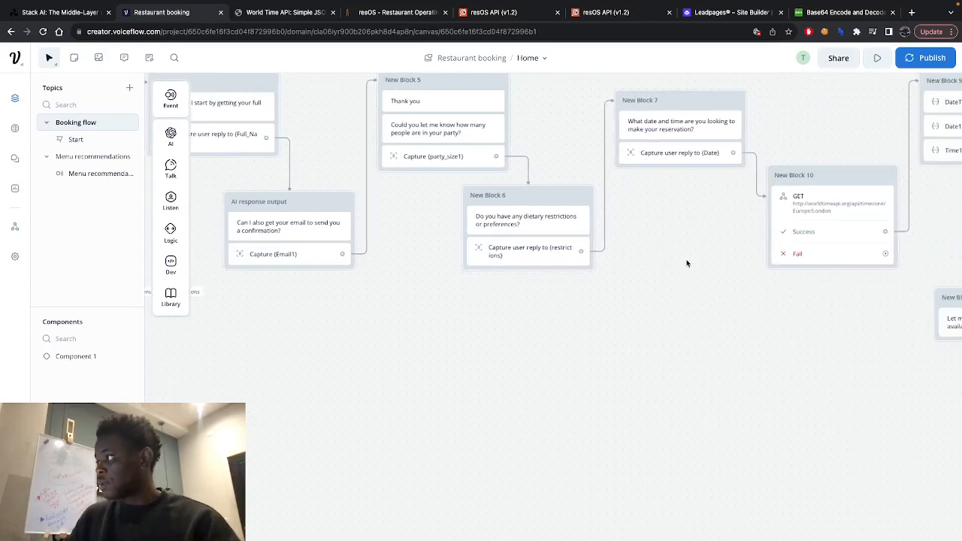
scroll(686, 262, right, 8)
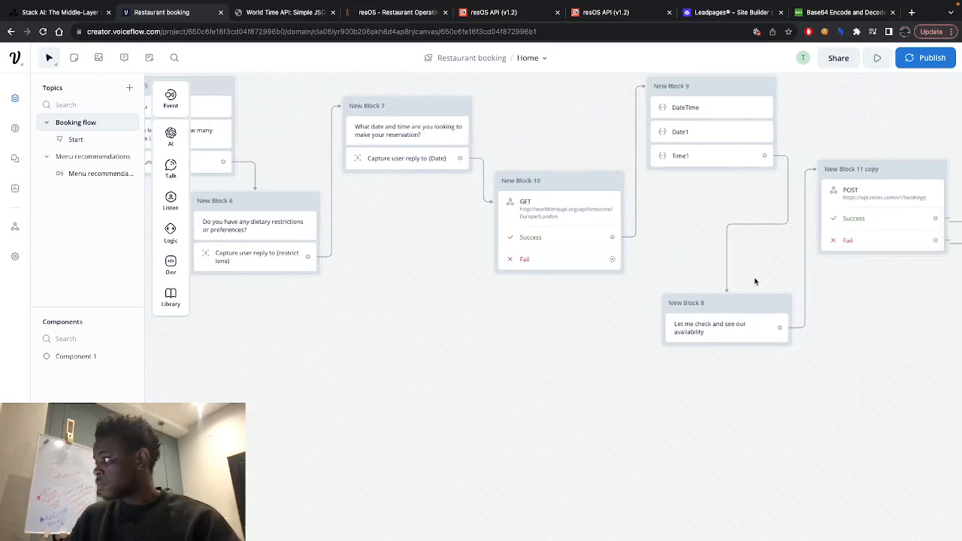
scroll(755, 281, right, 1)
scroll(810, 285, right, 6)
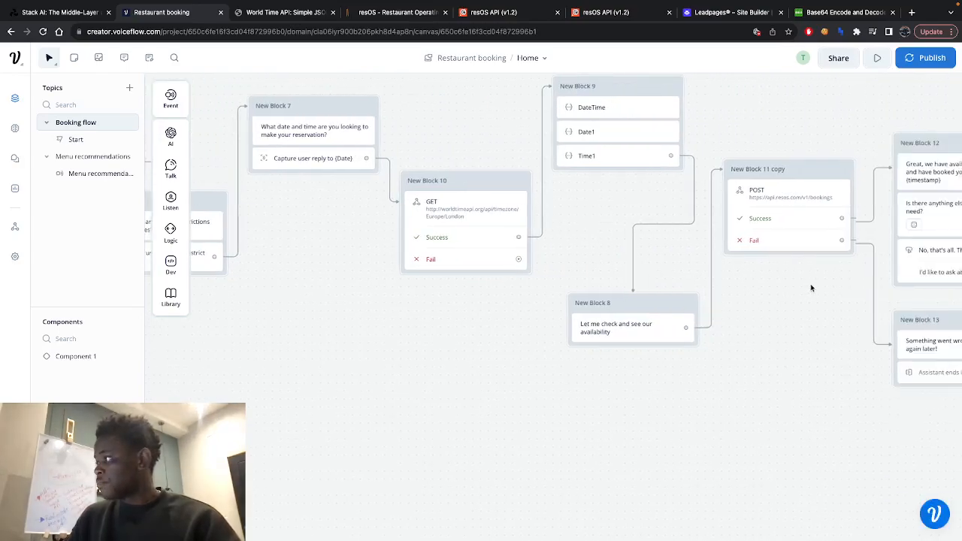
scroll(808, 285, right, 1)
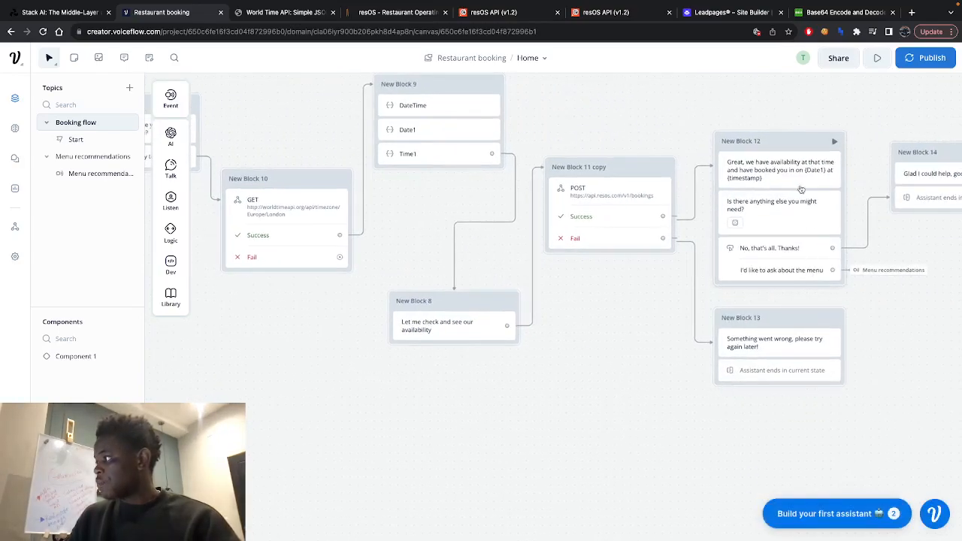
scroll(819, 251, right, 1)
scroll(808, 250, right, 2)
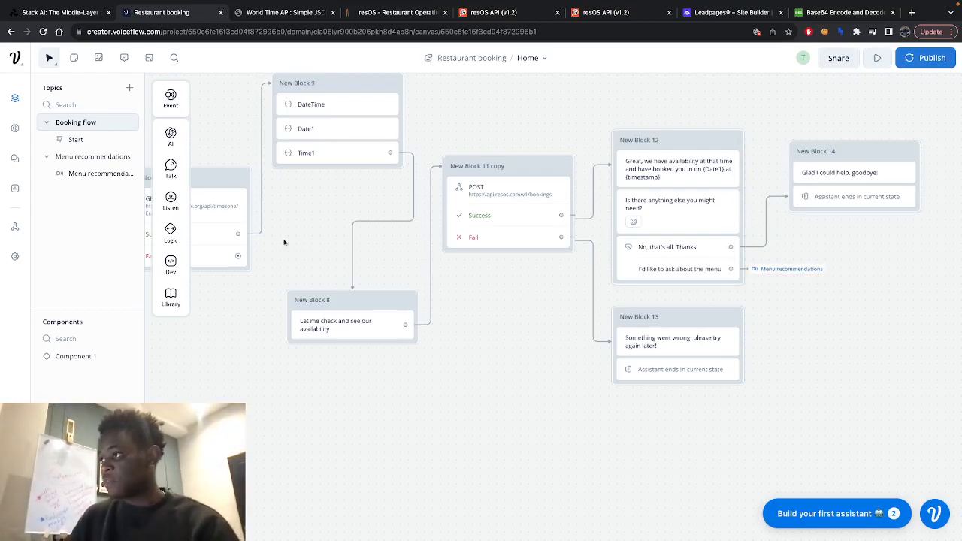
scroll(328, 238, left, 5)
scroll(328, 237, left, 15)
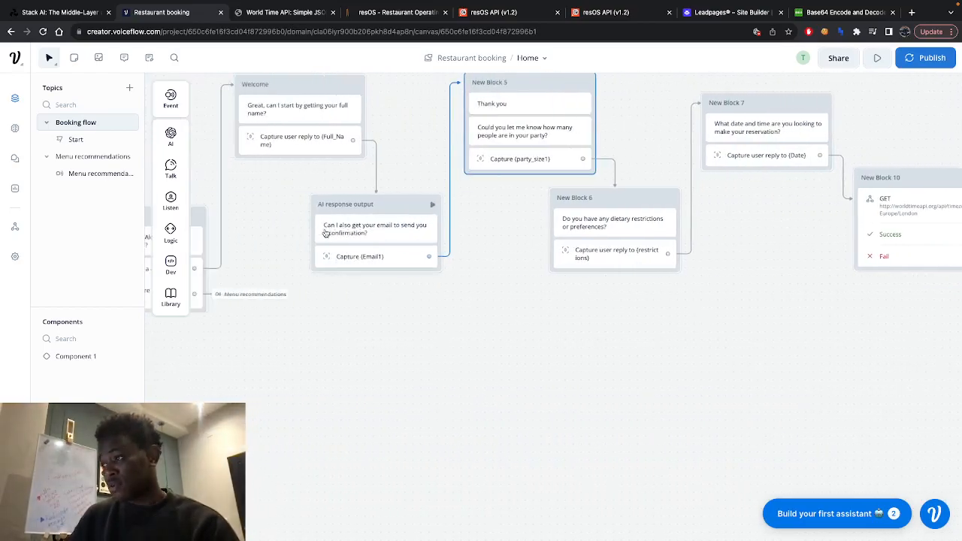